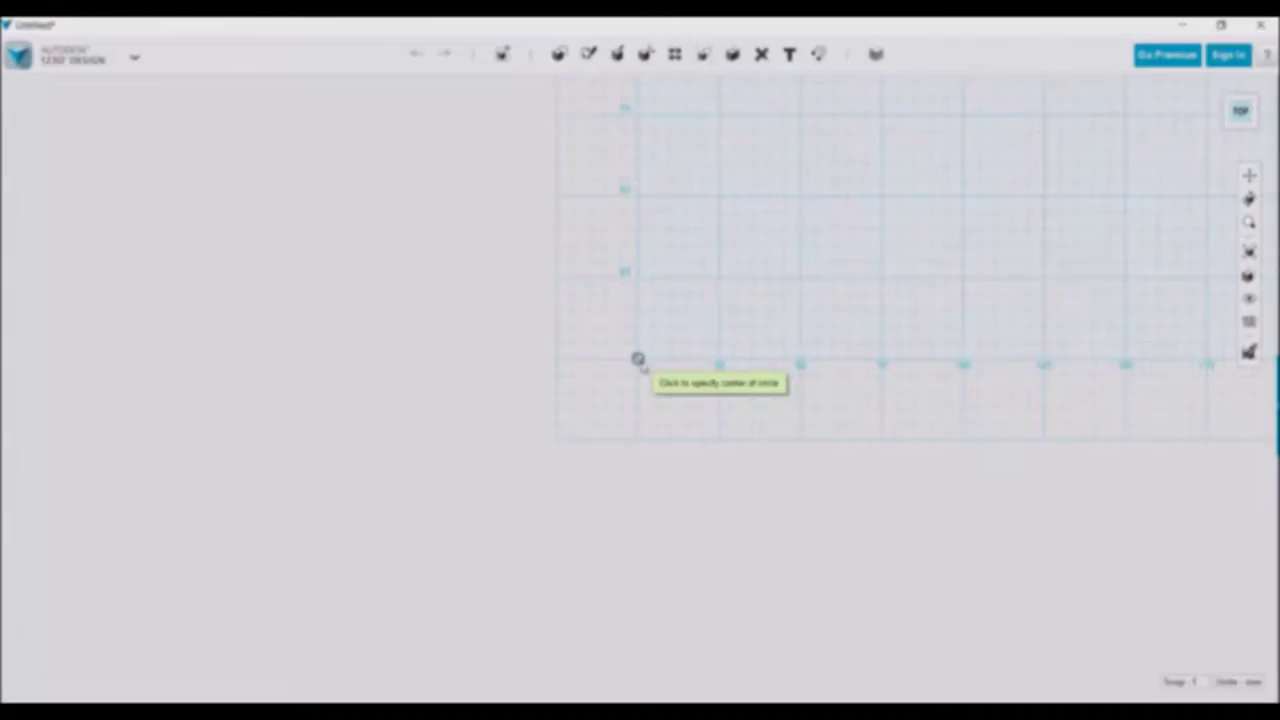
Sketch a 250 mm circle centred at the grid origin.
click(640, 362)
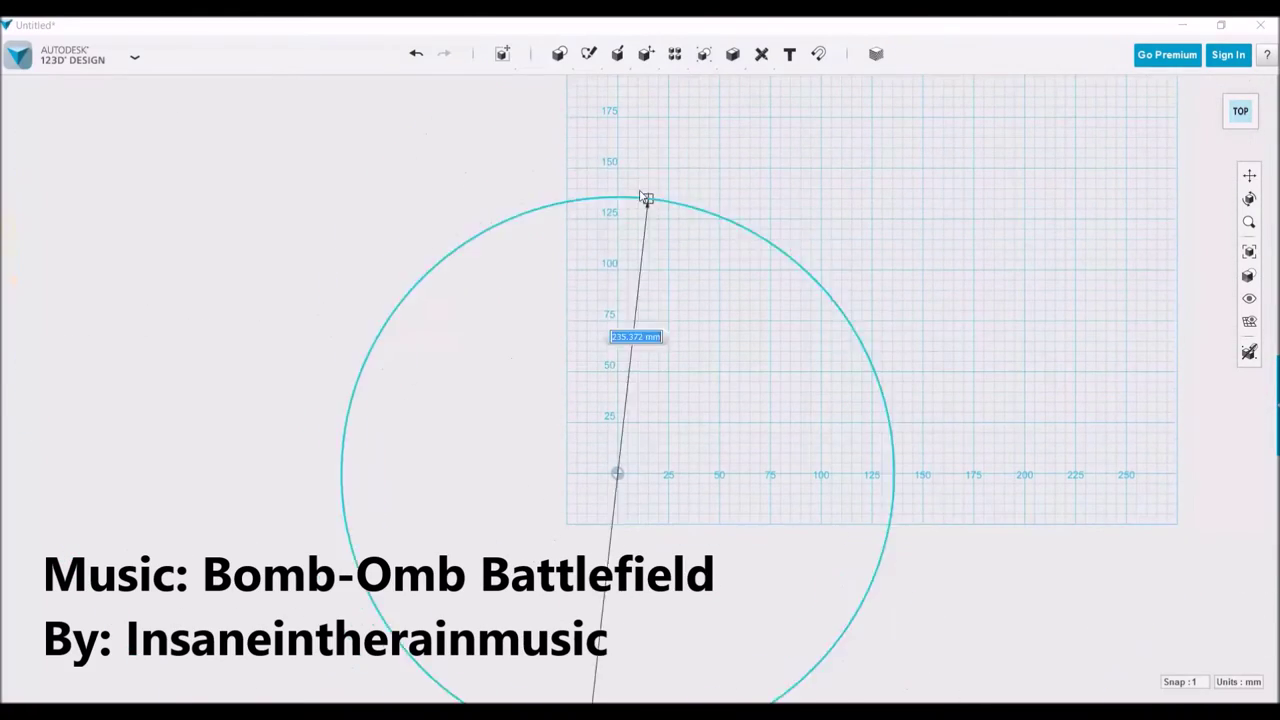
click(838, 318)
click(1218, 92)
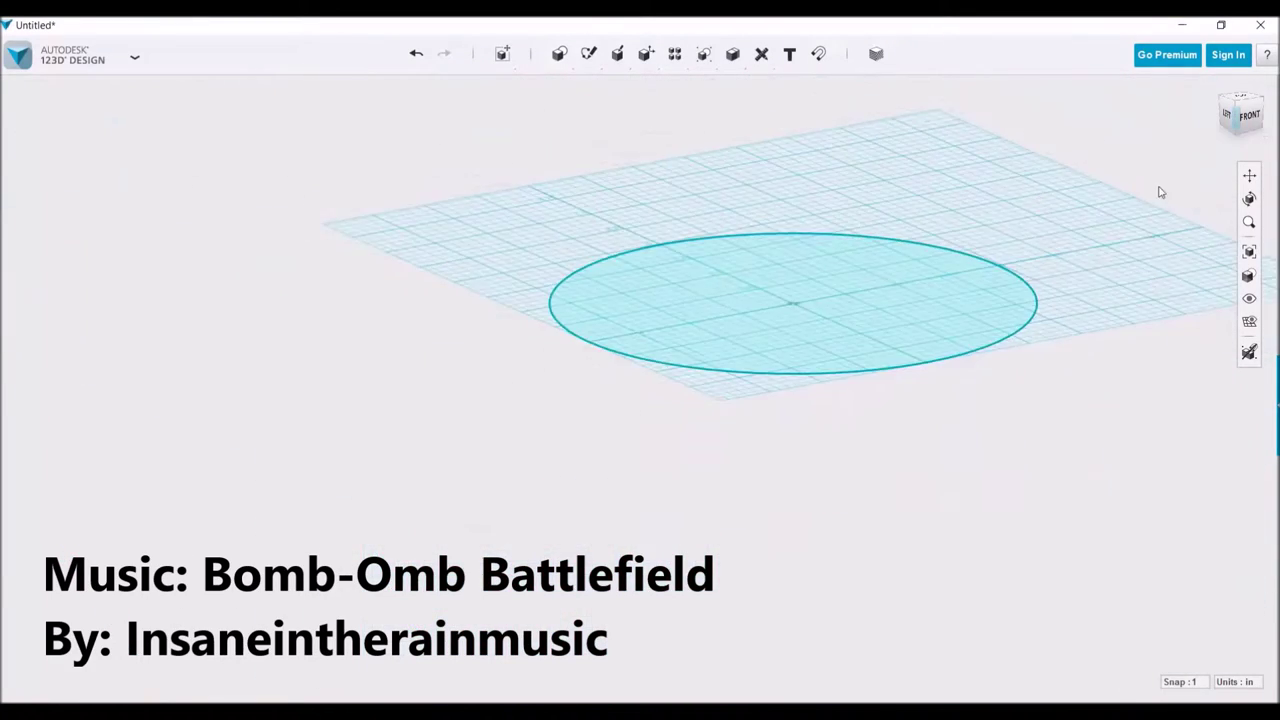
Extrude the circle upward into a tall cylinder.
click(582, 513)
drag(583, 491, 583, 183)
middle_drag(863, 311, 842, 252)
scroll(842, 252, down, 3)
drag(474, 386, 474, 289)
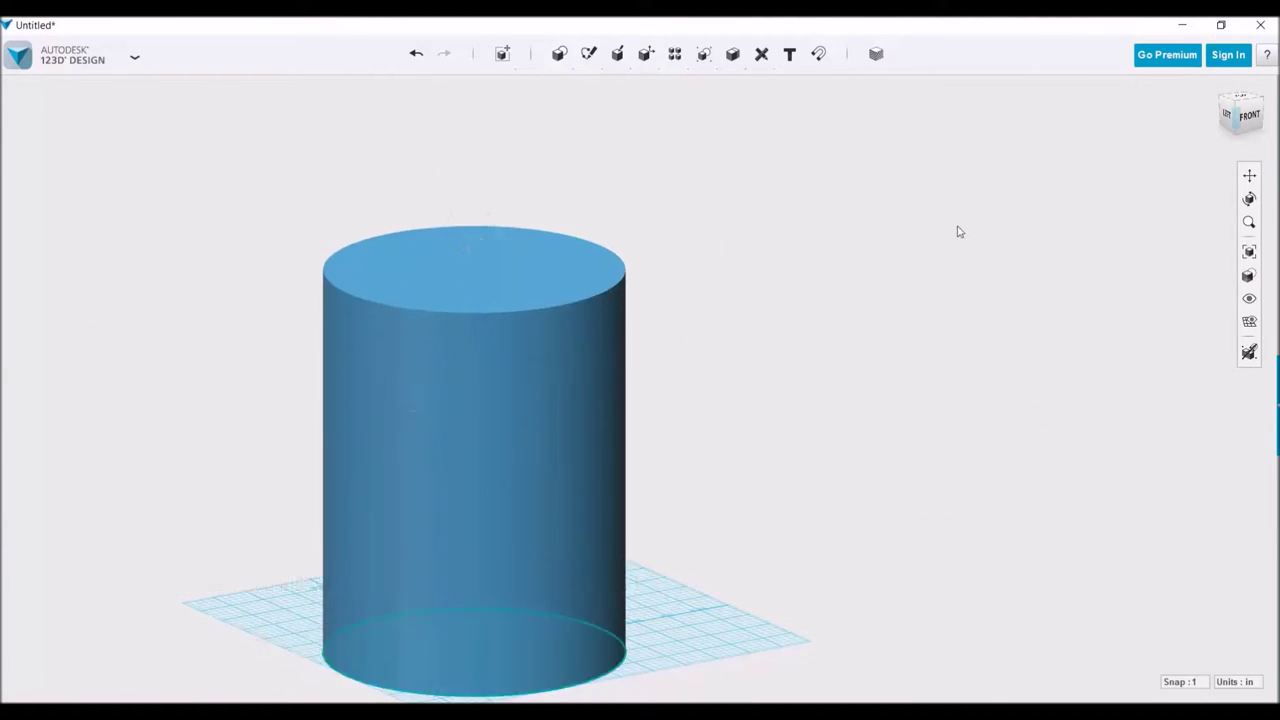
scroll(697, 249, down, 3)
click(603, 321)
Sketch a wider circle on the cylinder top and extrude it down 1.70 in as a rim.
click(637, 386)
click(640, 166)
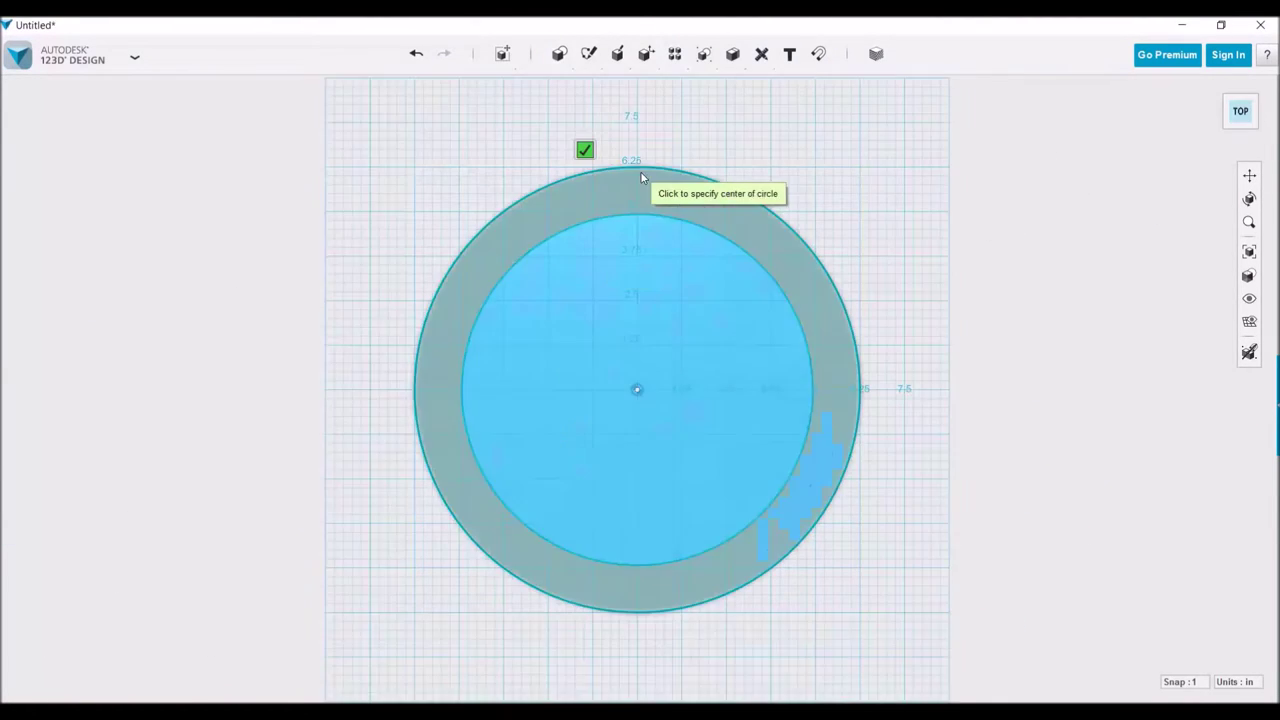
click(1218, 92)
click(634, 163)
drag(636, 172, 634, 216)
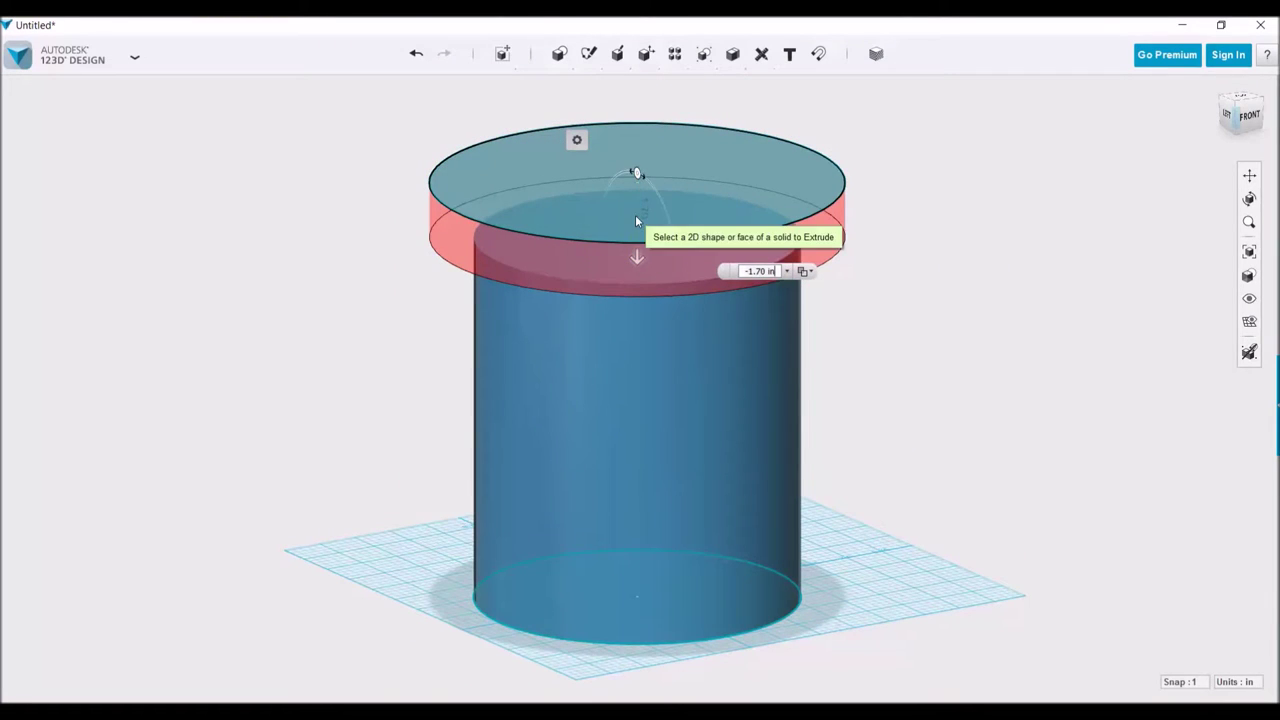
click(1248, 118)
click(989, 257)
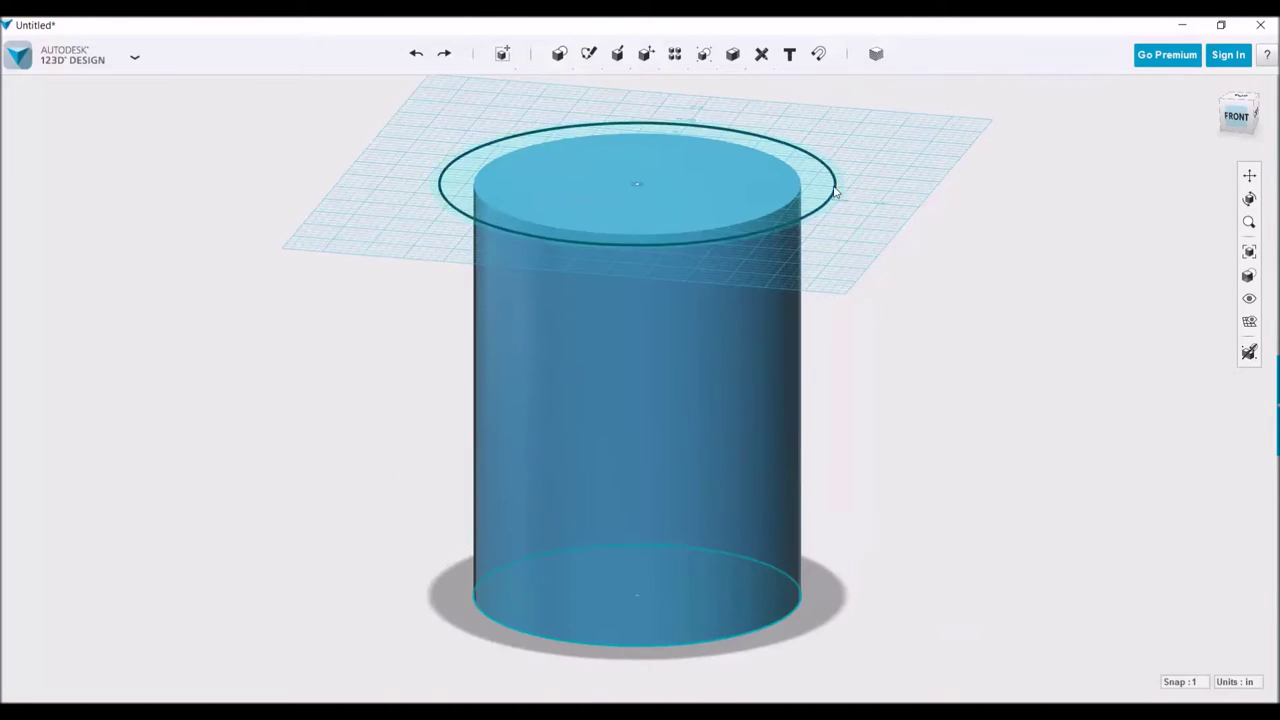
click(619, 86)
Colour the whole pipe green in the material settings.
key(Return)
click(876, 53)
click(774, 520)
click(900, 337)
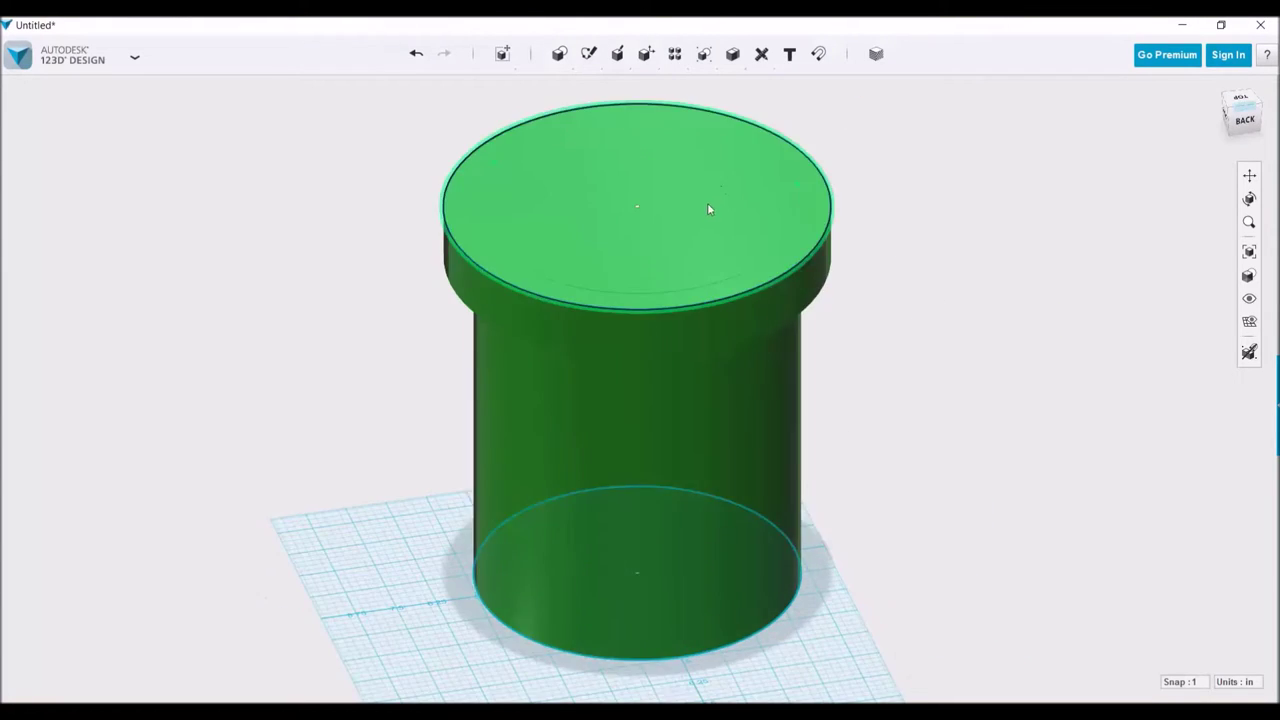
Sketch a circle on the pipe's top face, viewed from directly above.
click(500, 86)
click(1240, 102)
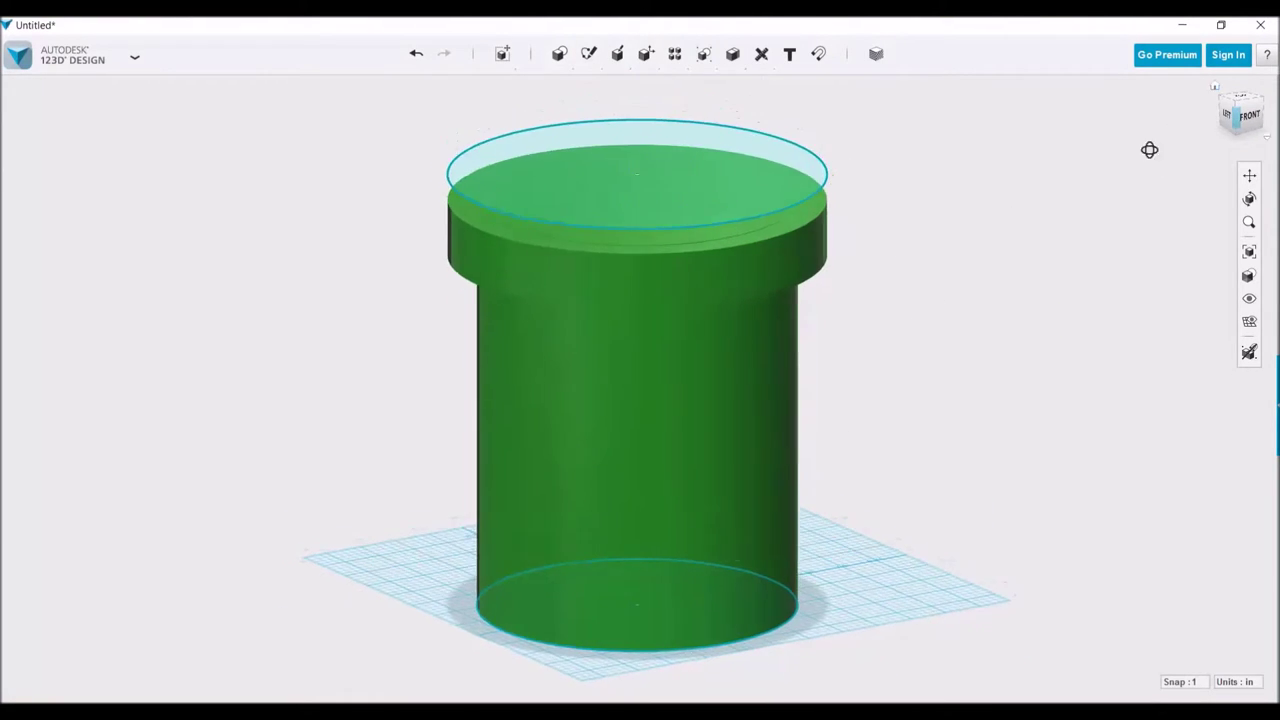
click(613, 86)
Size the inner circle and extrude it into a disk.
click(619, 234)
click(619, 86)
mouse_move(617, 54)
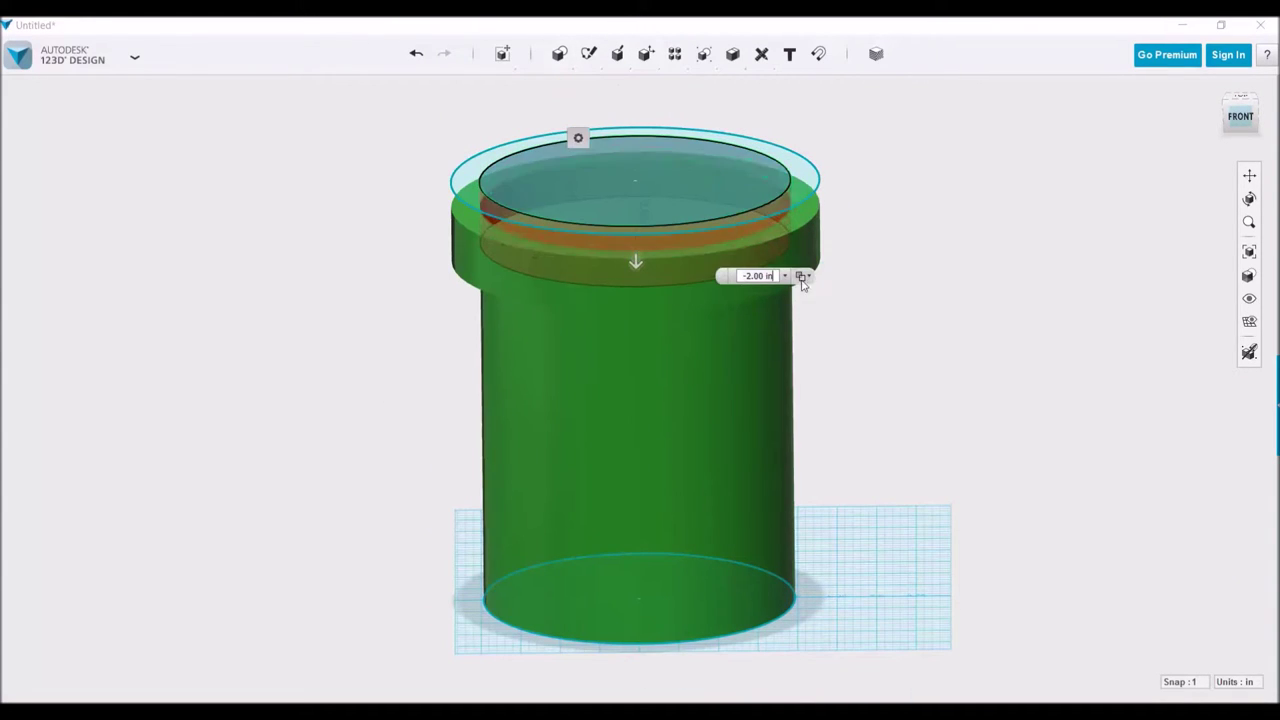
click(857, 143)
Split the pipe body using the blue disk as the splitting shape.
click(730, 86)
click(690, 215)
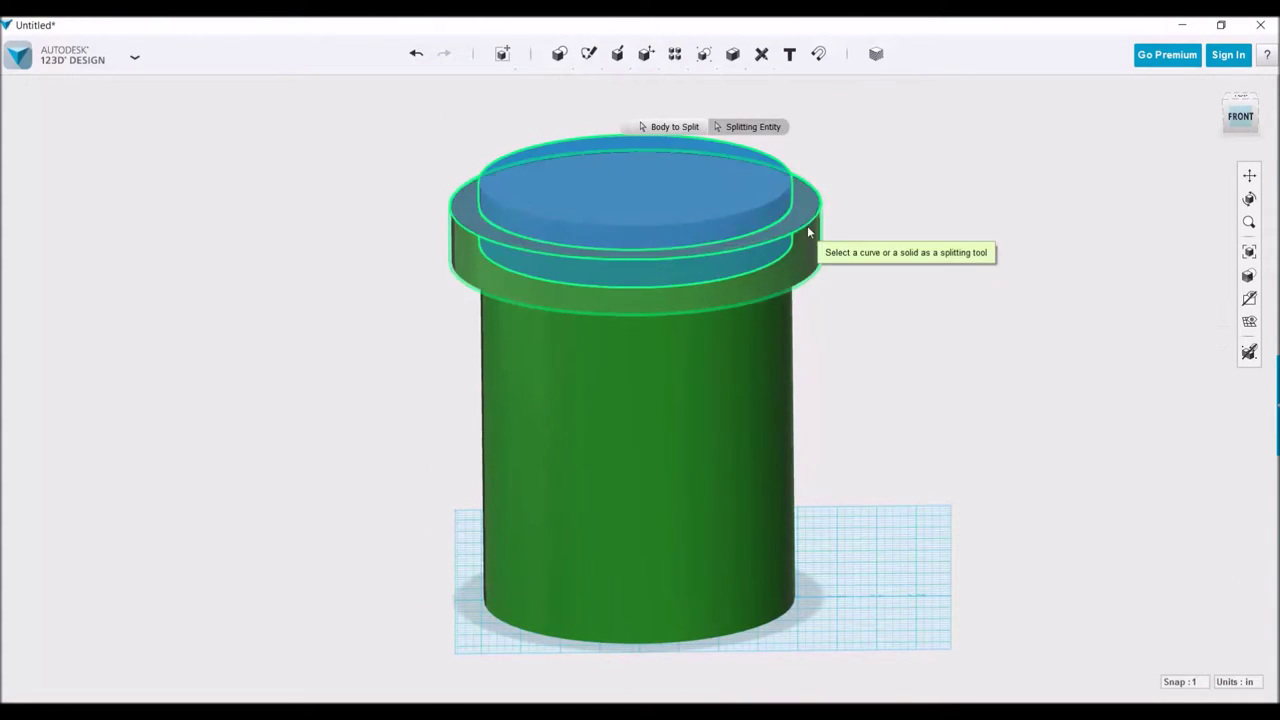
key(Escape)
click(812, 205)
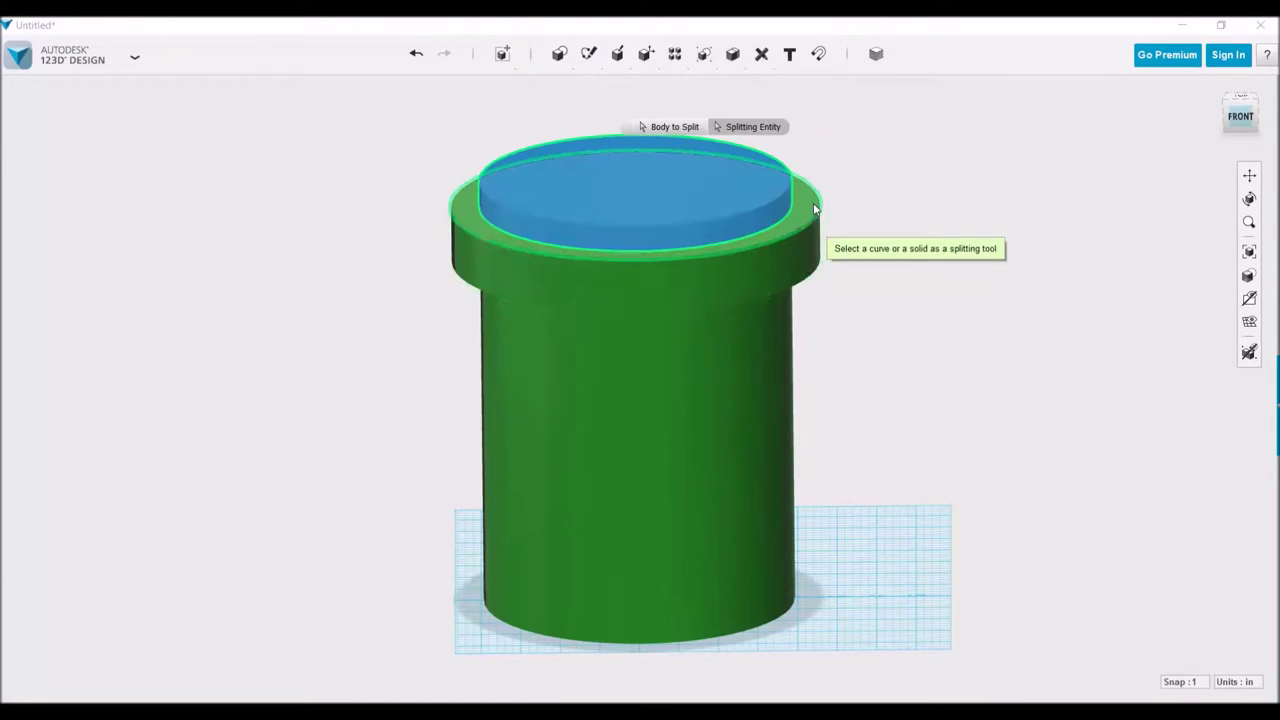
click(706, 172)
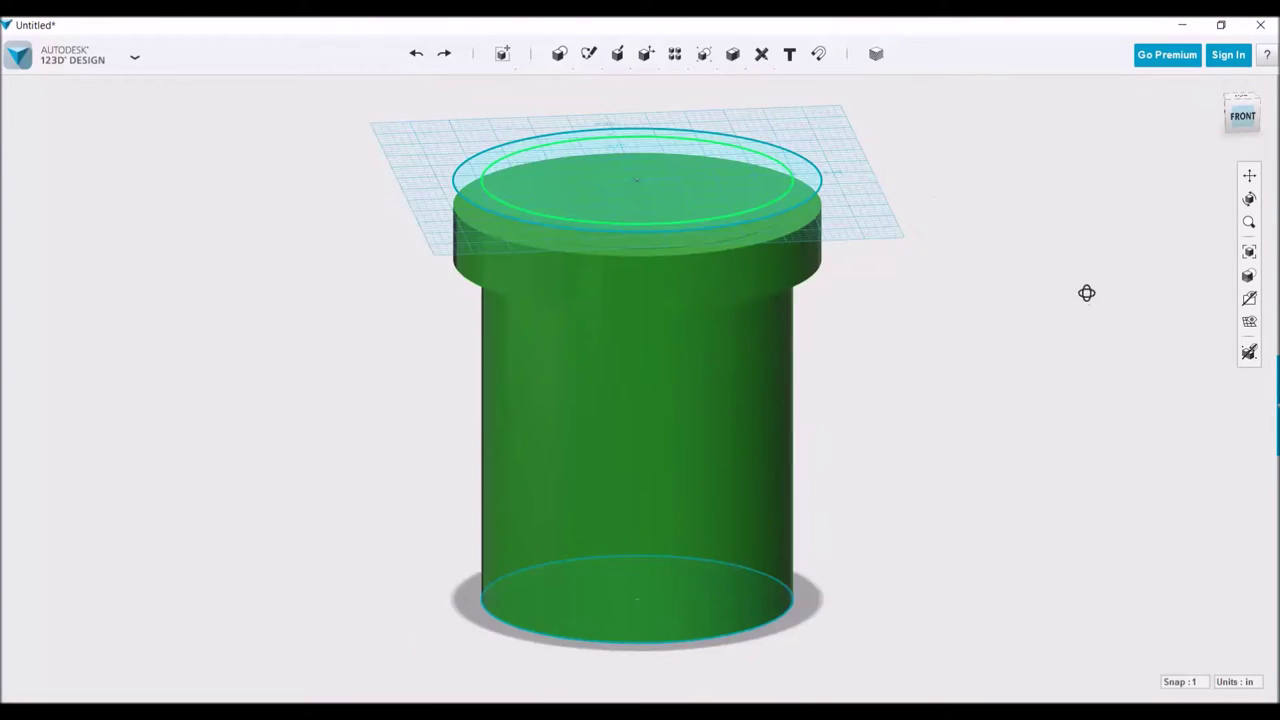
Sink the disk to -1.90 in and orbit to a front-right view of the pipe.
click(617, 53)
click(619, 86)
click(640, 200)
click(1007, 321)
right_drag(1007, 321, 1064, 175)
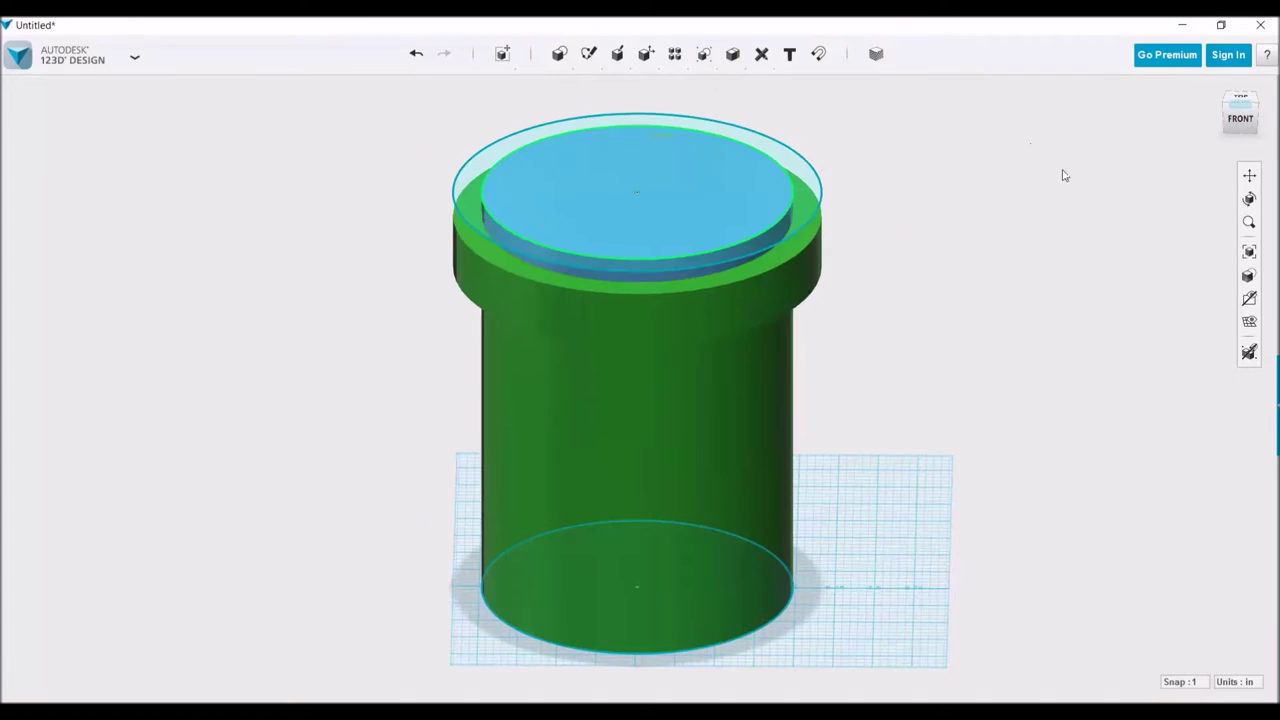
click(745, 205)
key(Escape)
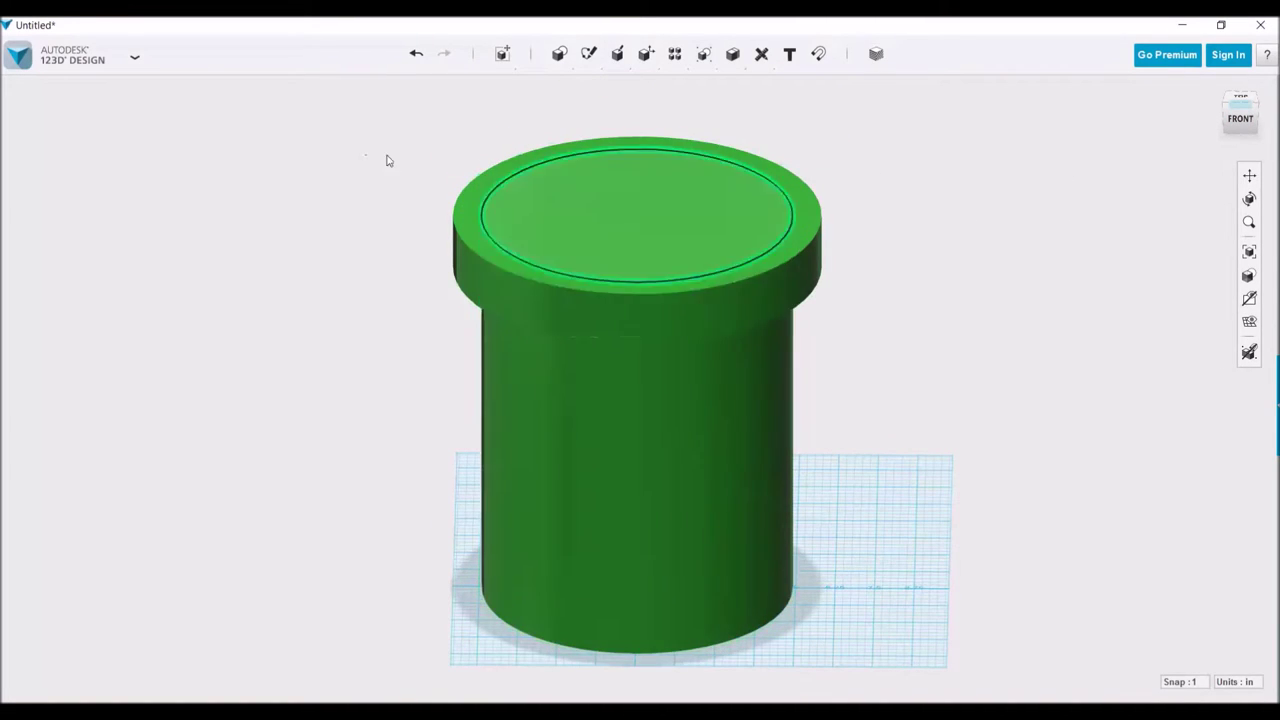
click(519, 190)
right_drag(519, 190, 755, 207)
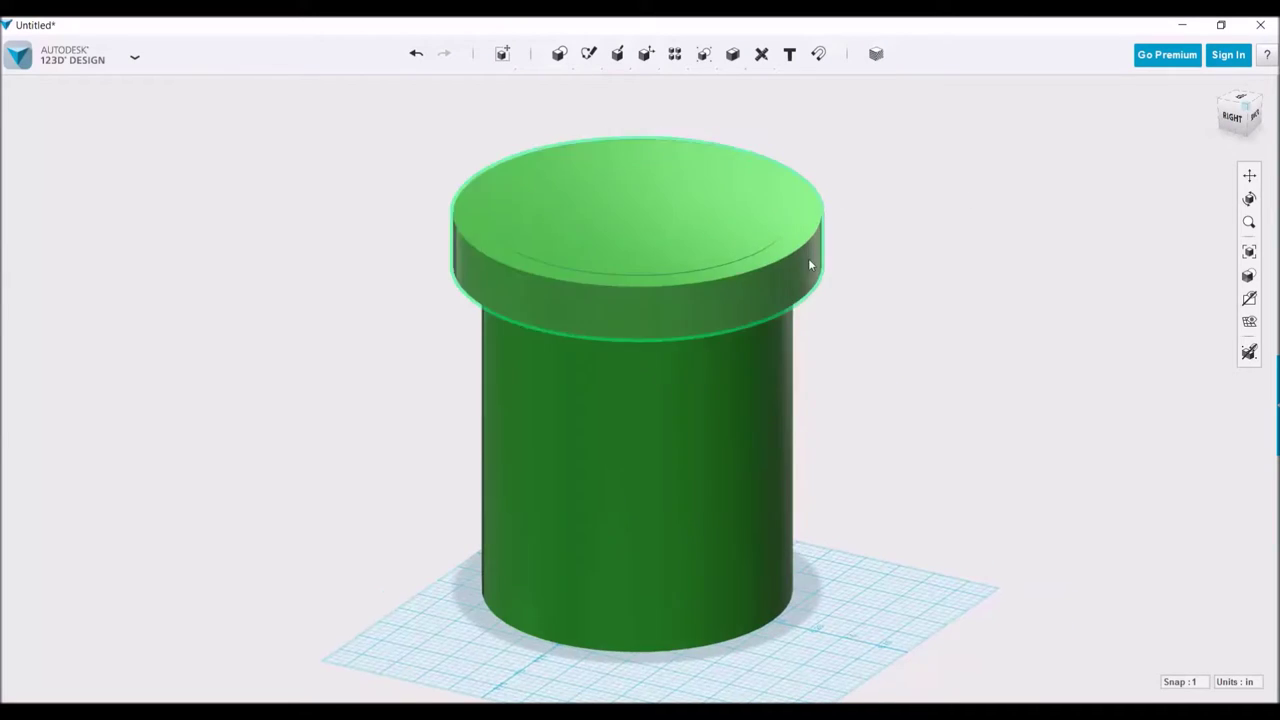
Colour the pipe's top face dark black so the opening looks hollow inside the rim.
click(636, 285)
click(718, 674)
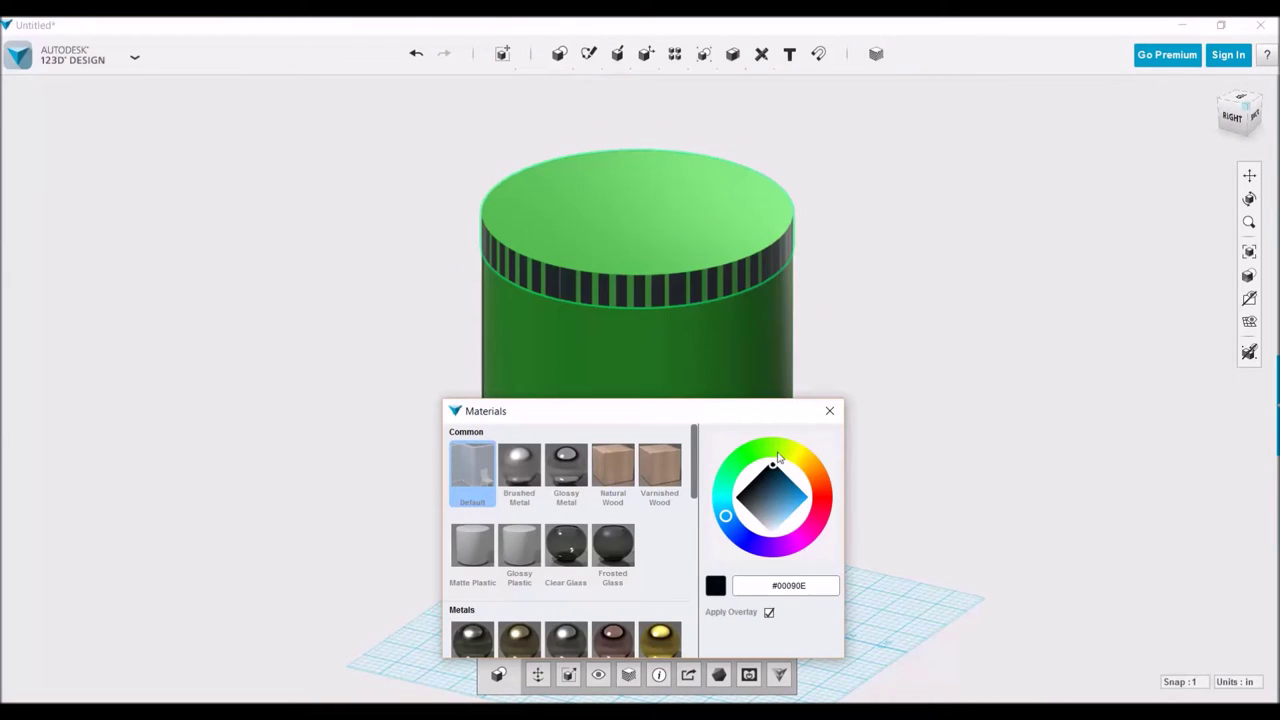
click(829, 410)
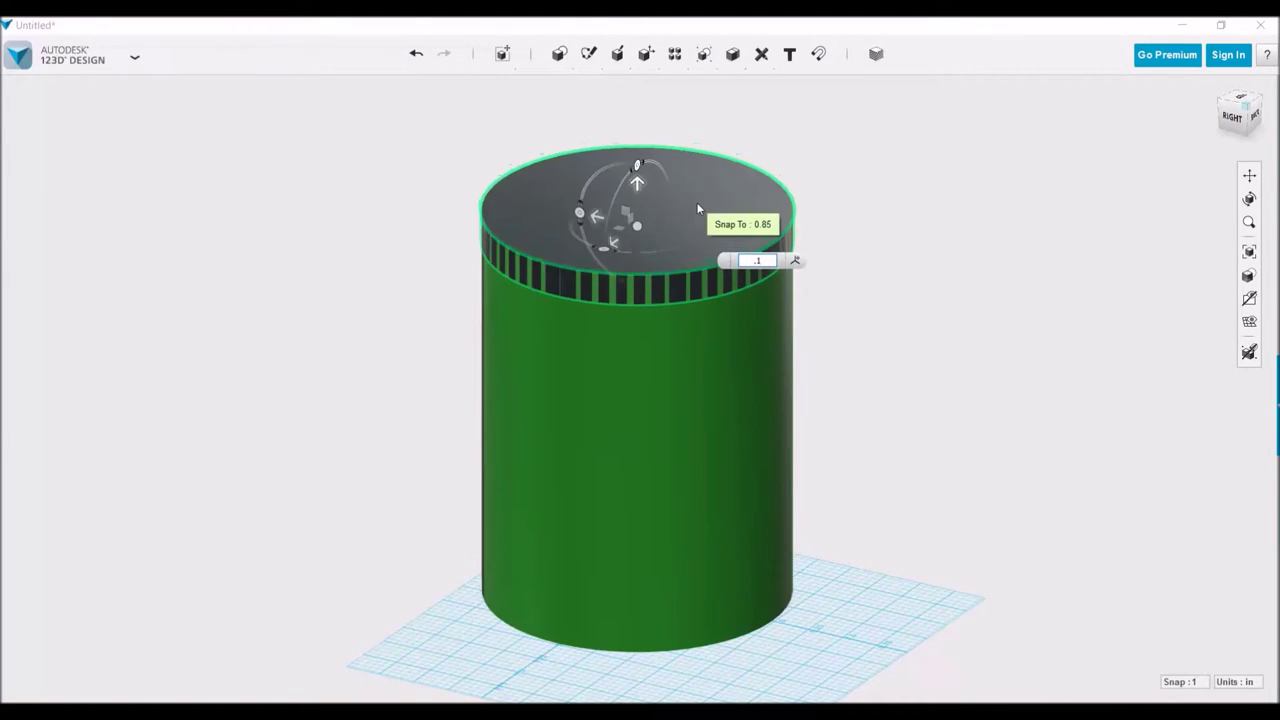
click(838, 209)
right_drag(969, 300, 1097, 189)
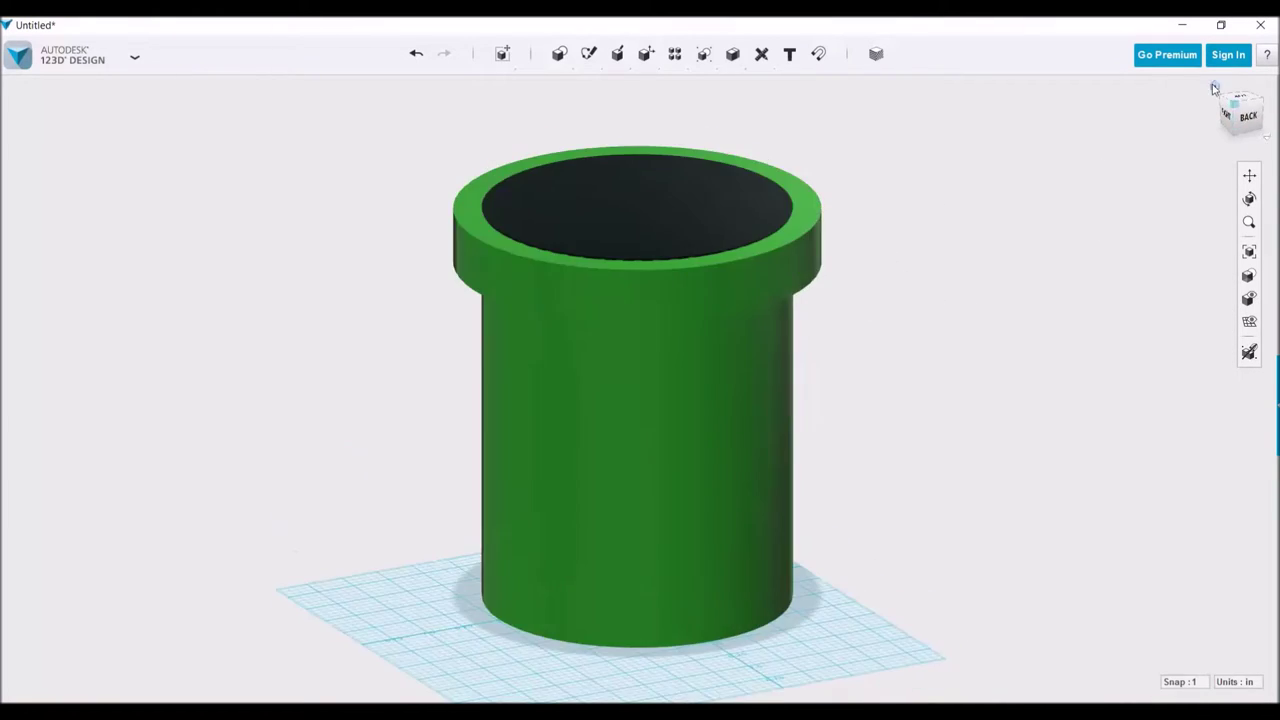
scroll(1097, 189, down, 2)
middle_drag(1097, 189, 852, 384)
right_drag(852, 384, 617, 534)
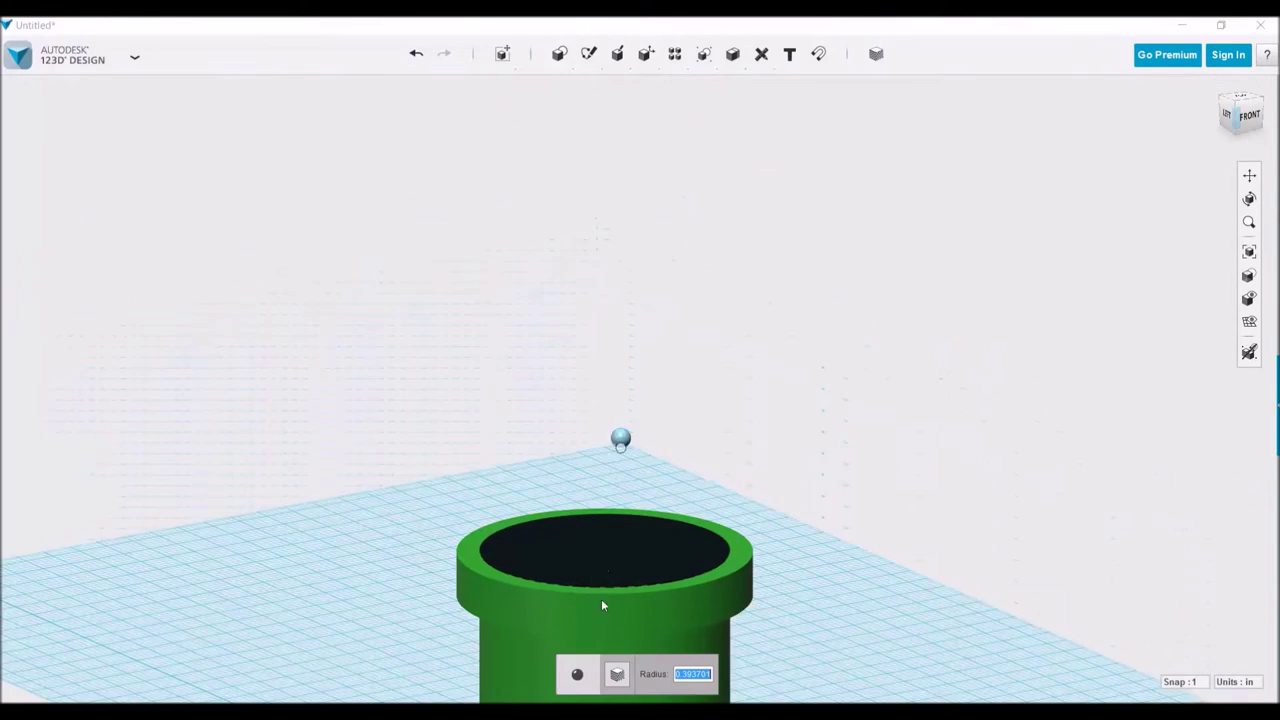
Place a sphere above the pipe and scale it up about fourteen times.
click(612, 530)
click(1238, 122)
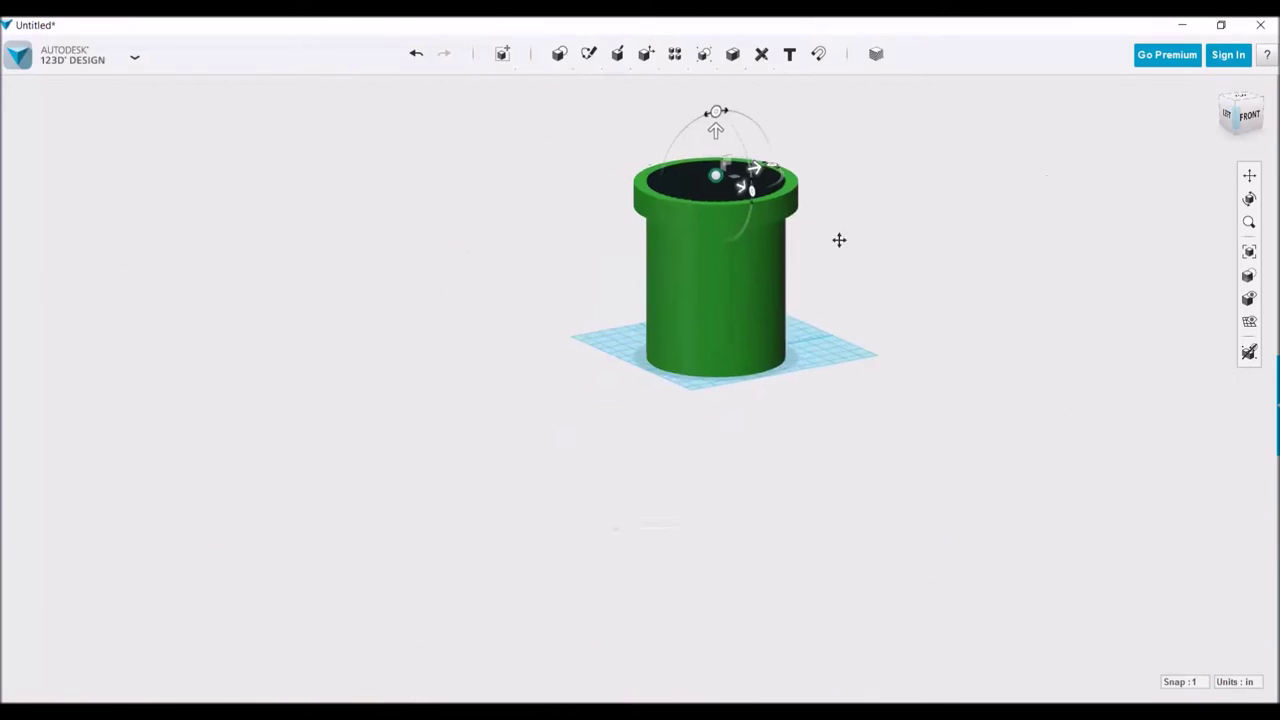
click(527, 88)
drag(598, 154, 685, 155)
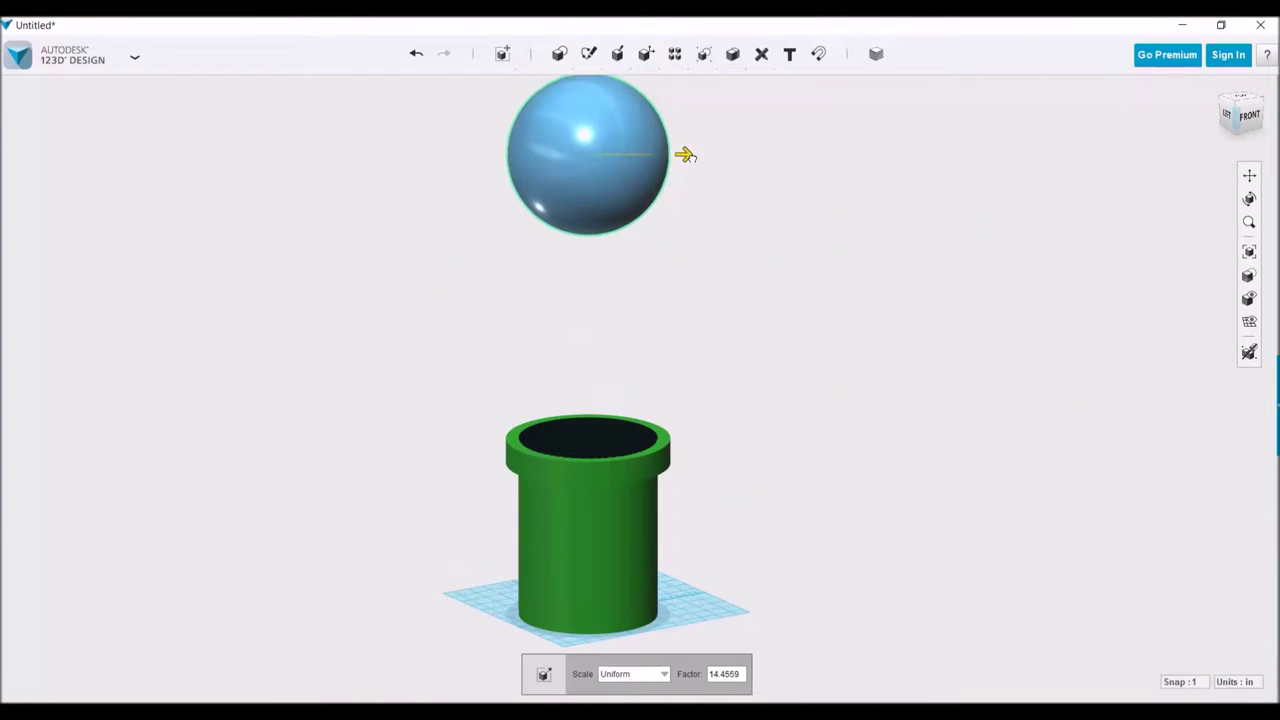
click(714, 219)
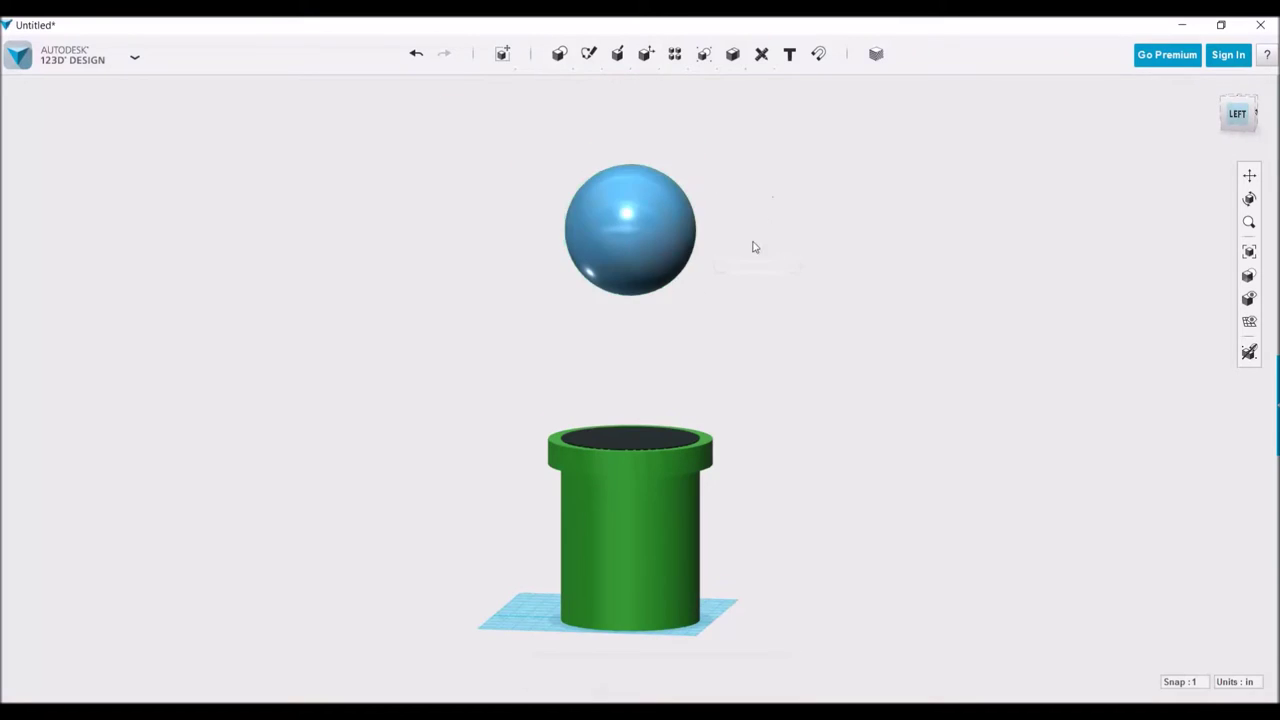
Give the sphere a red Glossy Plastic material.
key(m)
click(527, 591)
drag(635, 448, 926, 204)
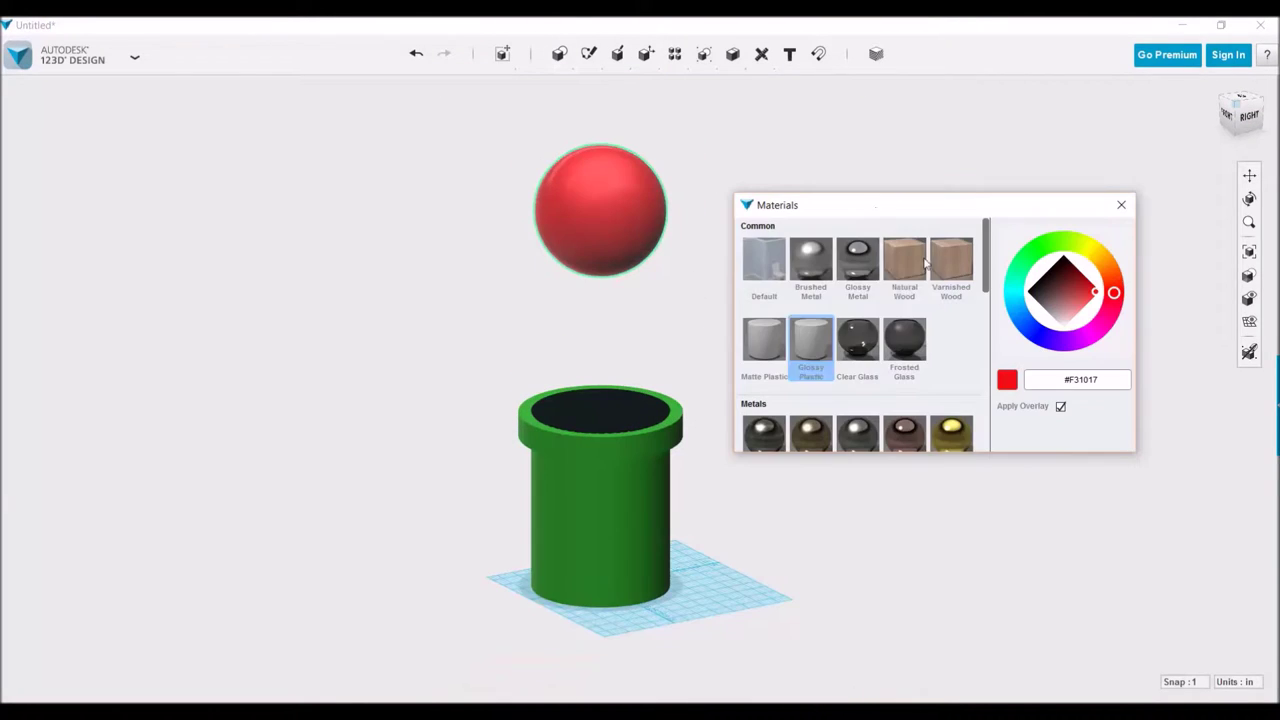
scroll(820, 290, down, 5)
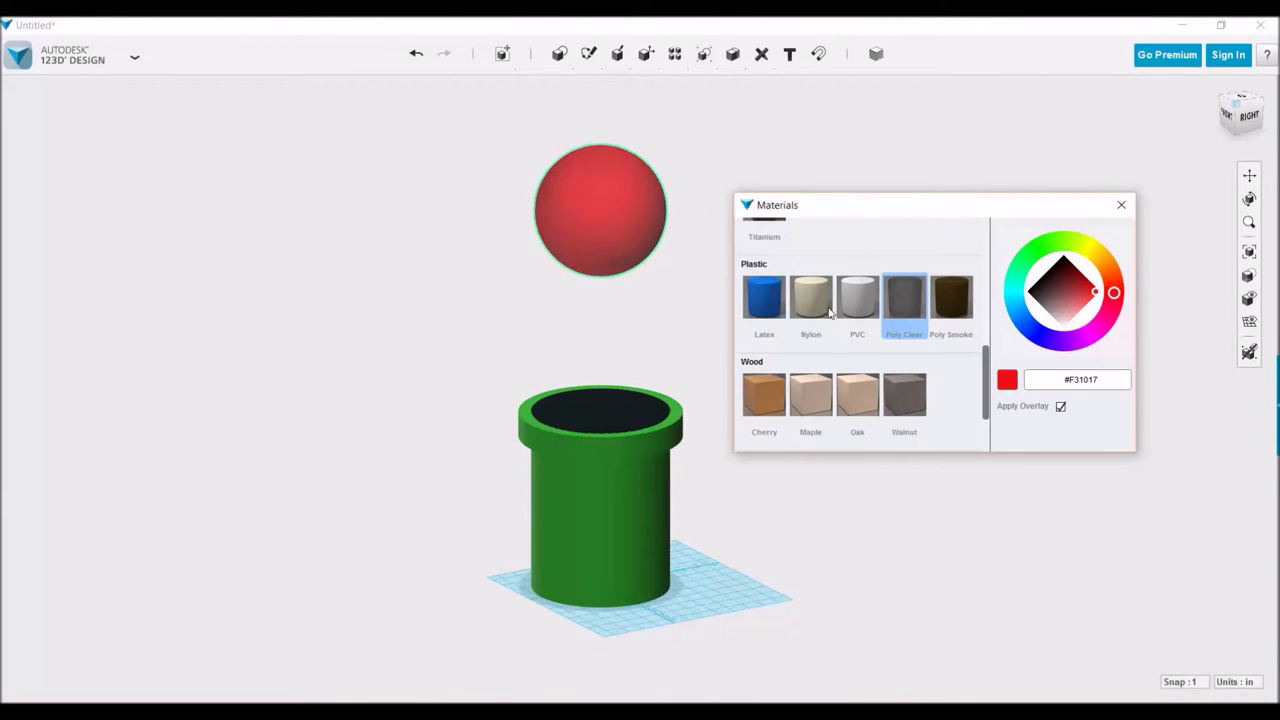
click(705, 267)
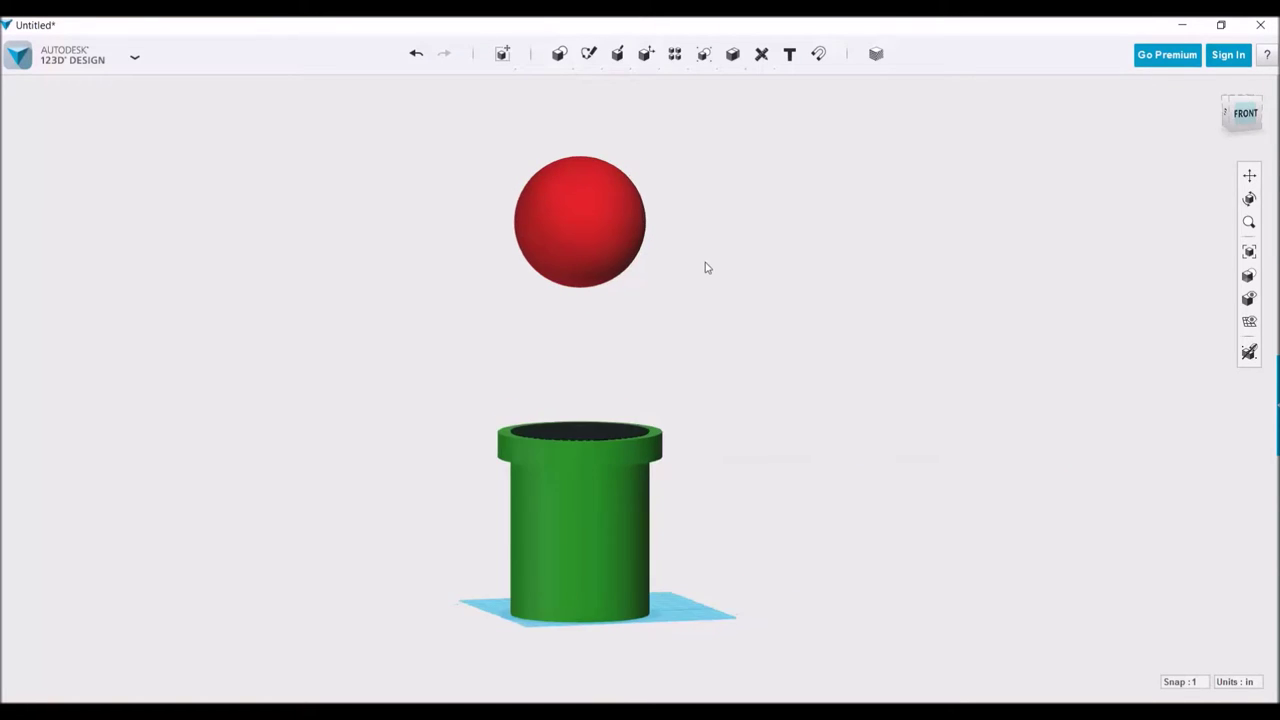
right_drag(705, 267, 638, 375)
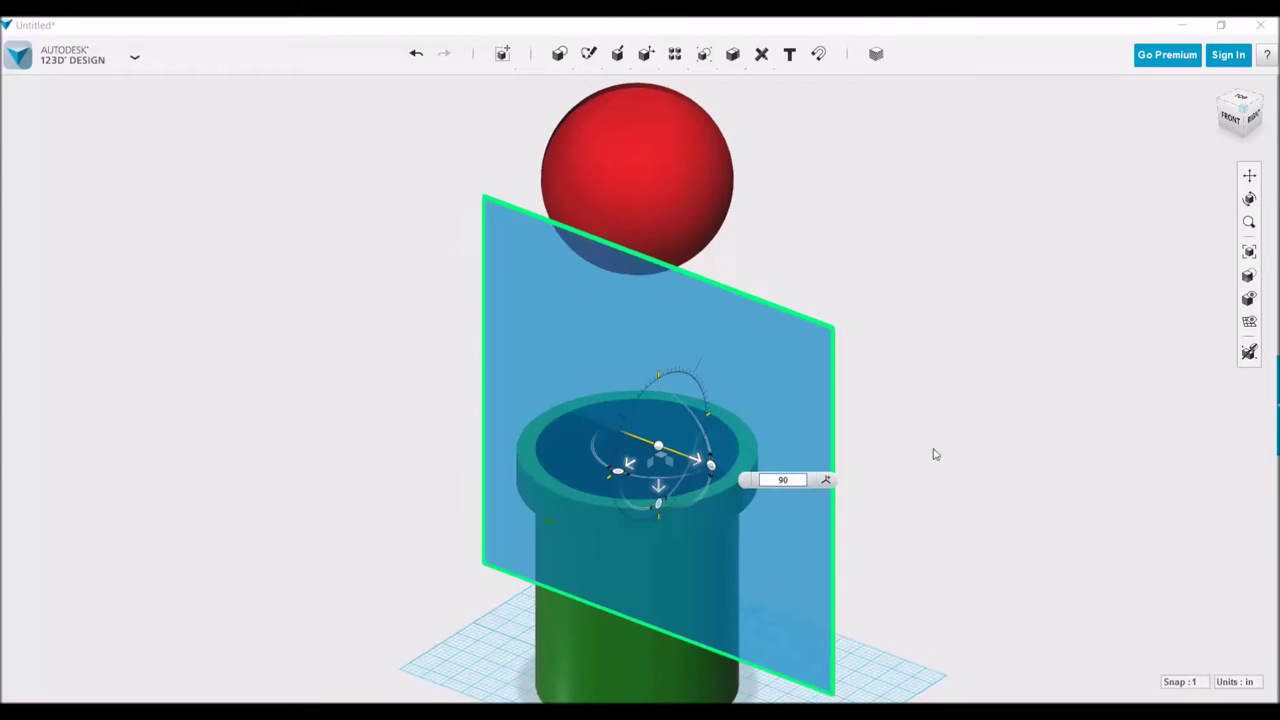
Draw a triangle on the vertical plane and extrude it through the sphere as a wedge cut.
click(680, 286)
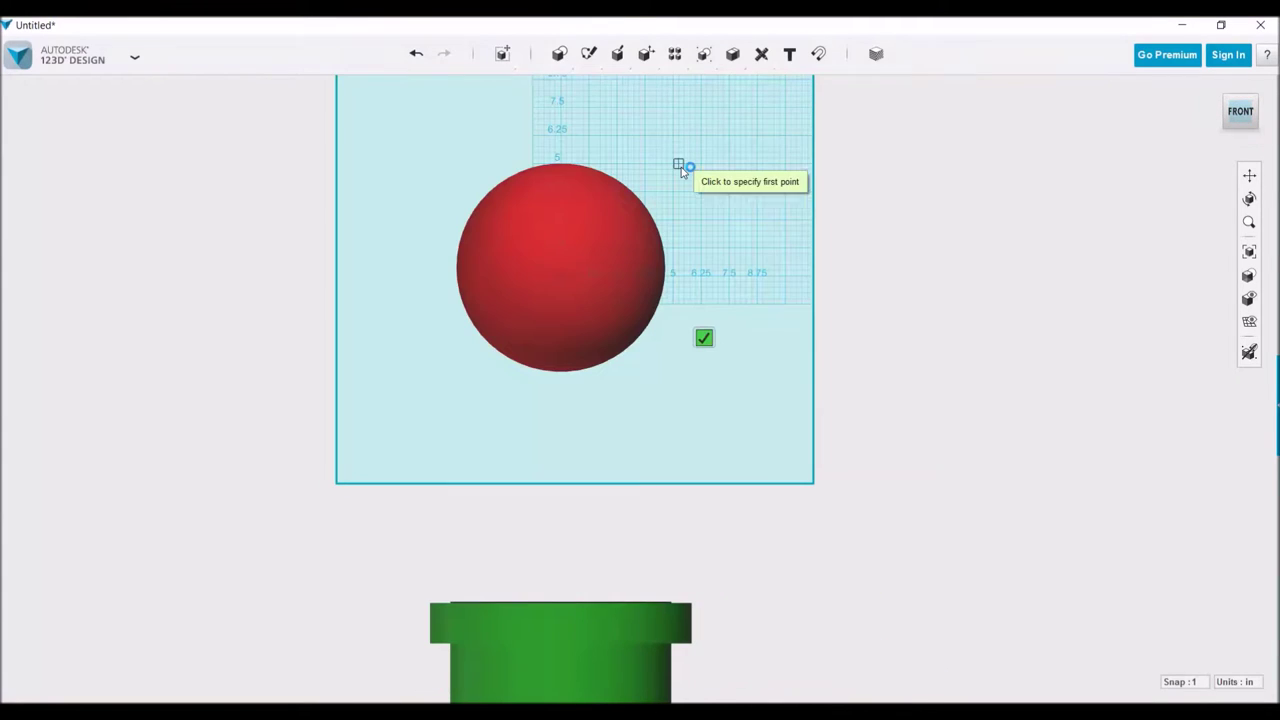
click(561, 113)
click(561, 284)
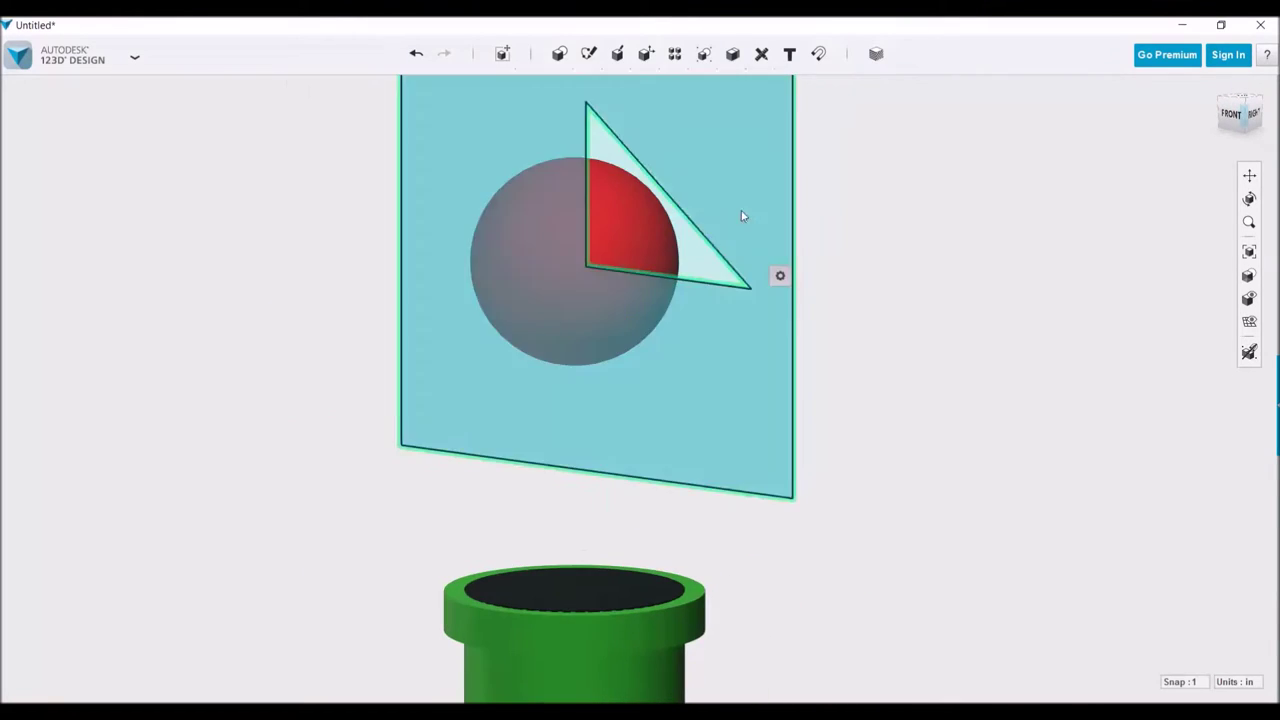
right_drag(757, 223, 400, 300)
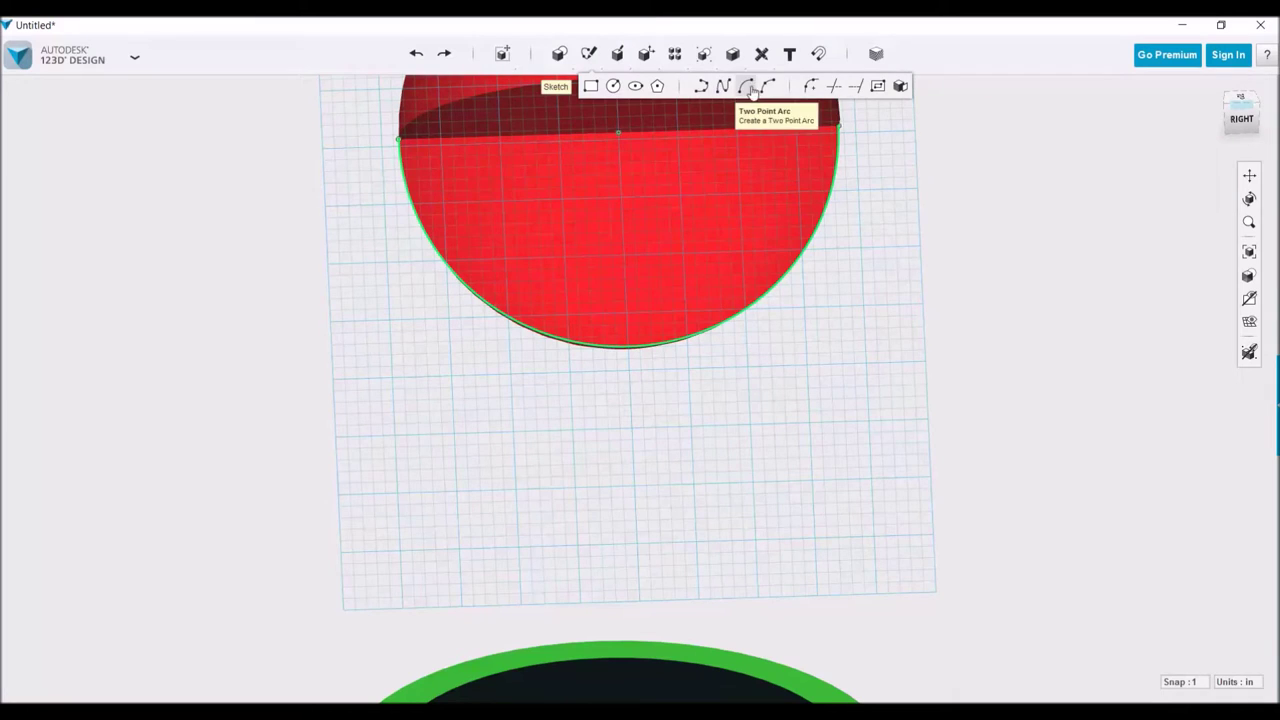
Trace the curved lower edge of the sphere's cut face in a new sketch.
click(679, 317)
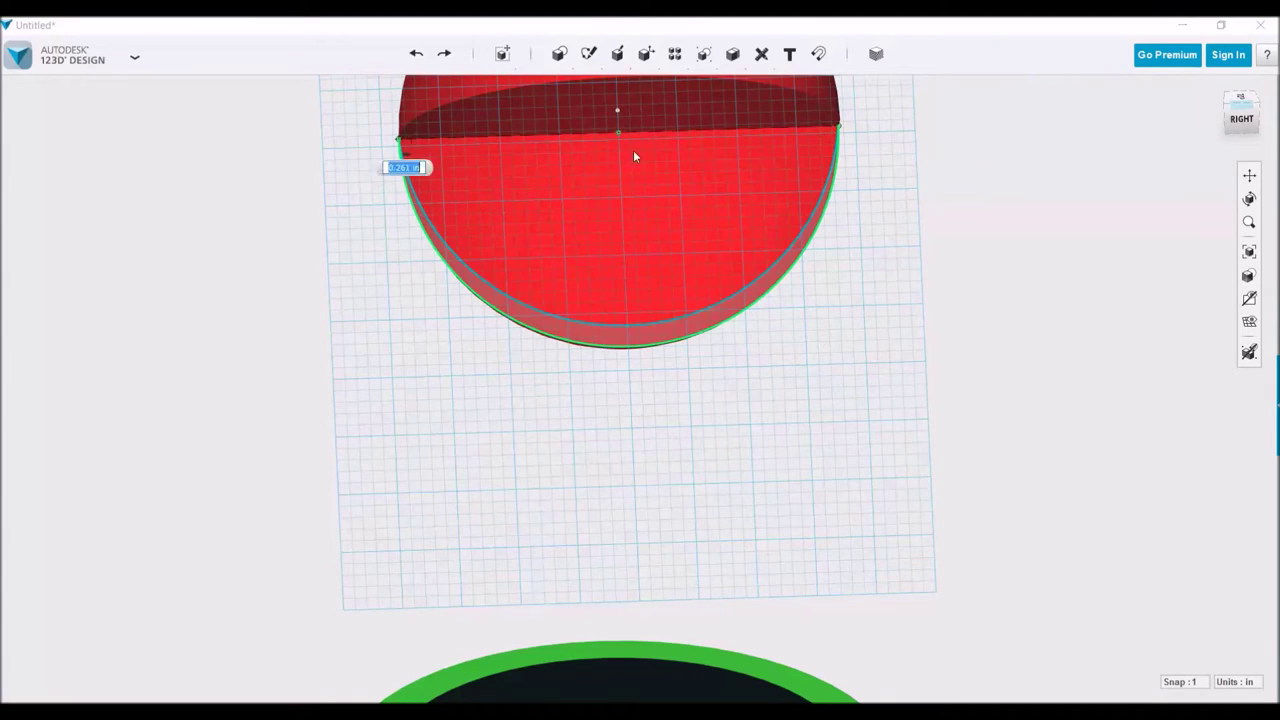
key(Escape)
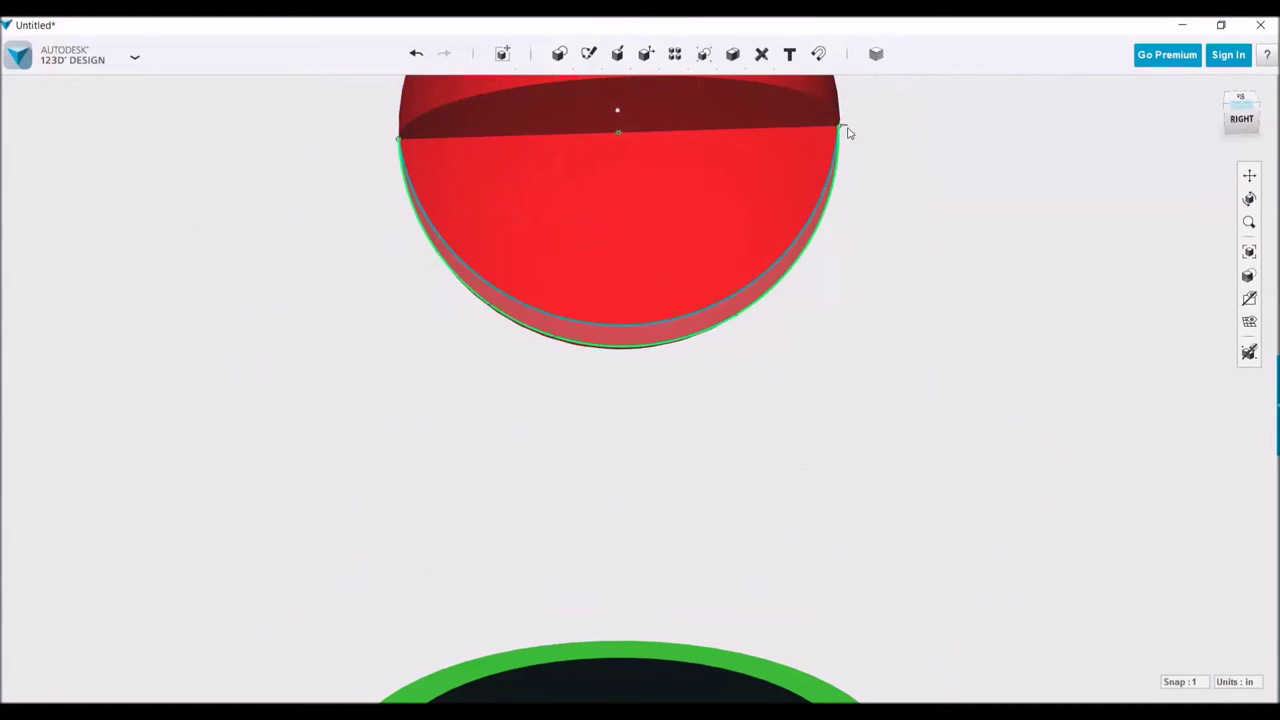
click(736, 93)
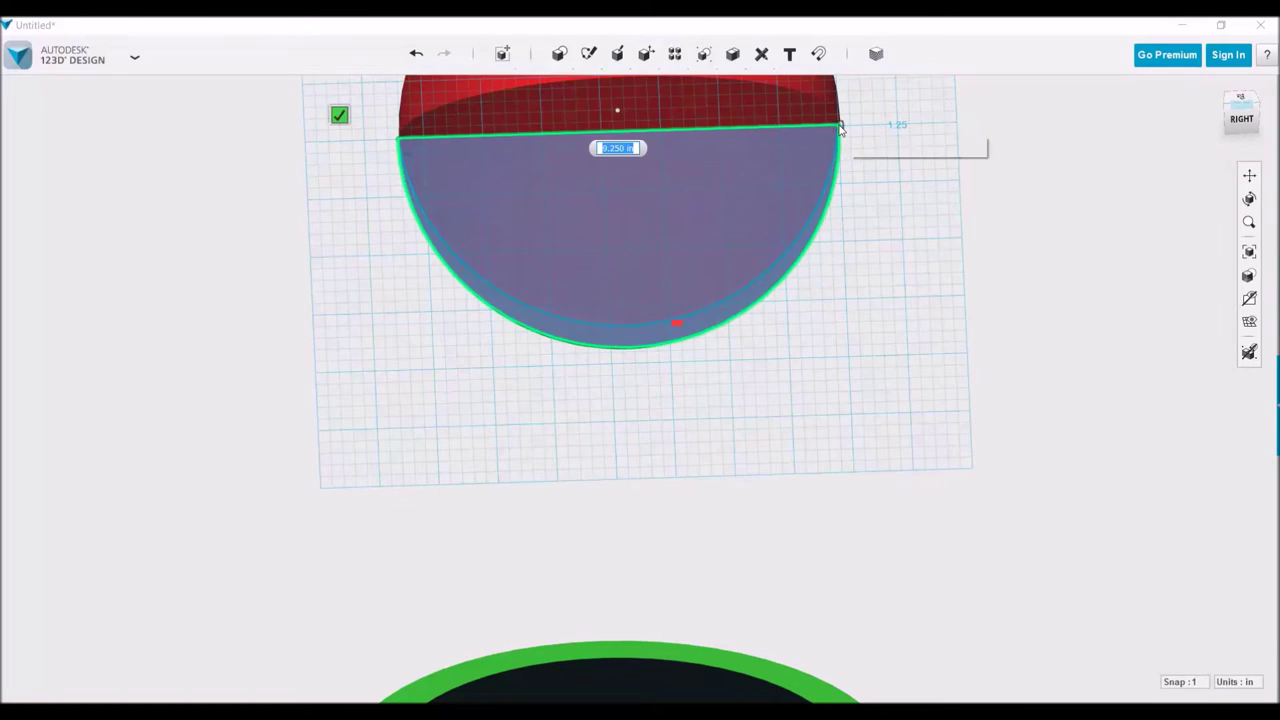
click(840, 128)
click(614, 88)
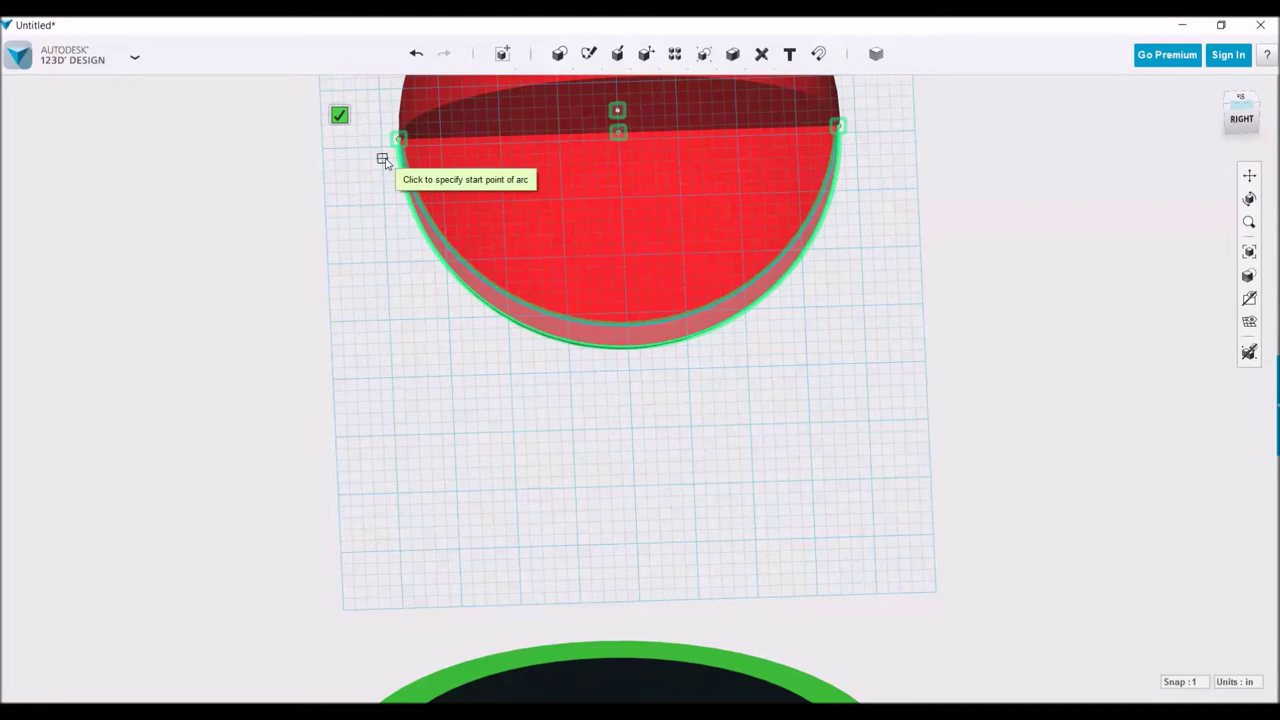
click(696, 425)
Draw an outer arc with Sketch Arc to complete the crescent lip profile.
click(781, 99)
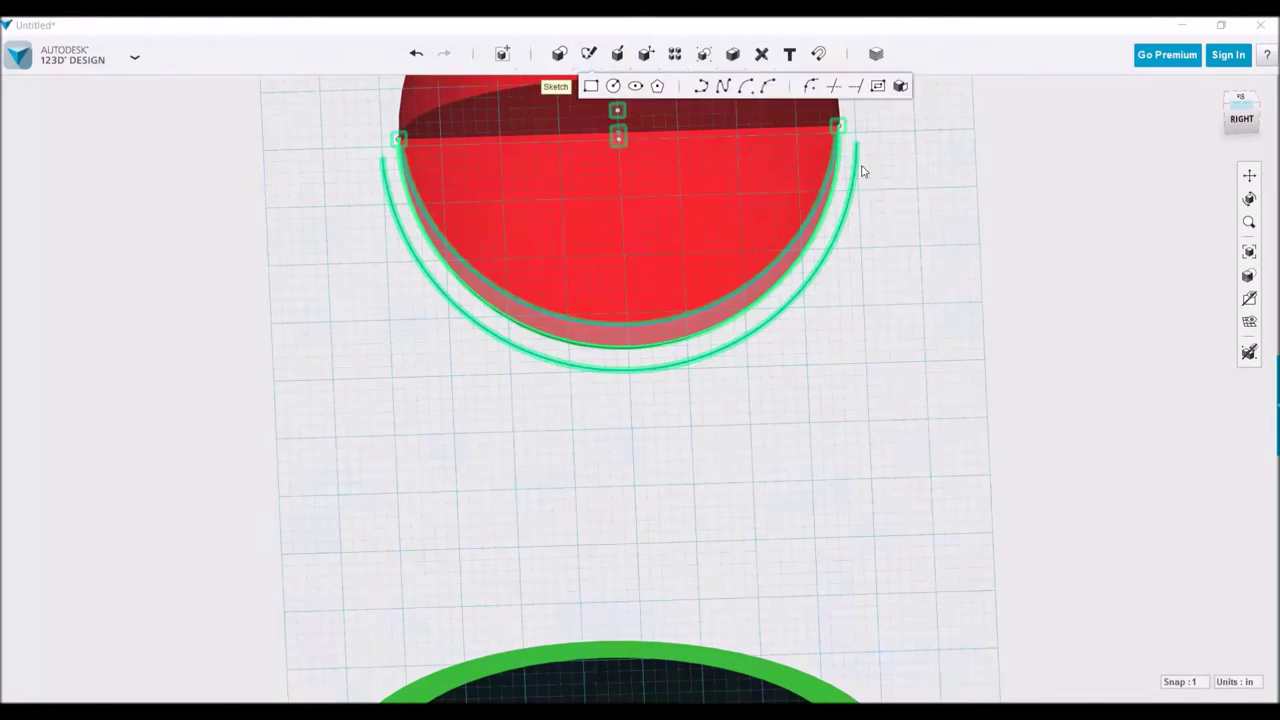
scroll(845, 128, up, 3)
scroll(194, 194, down, 3)
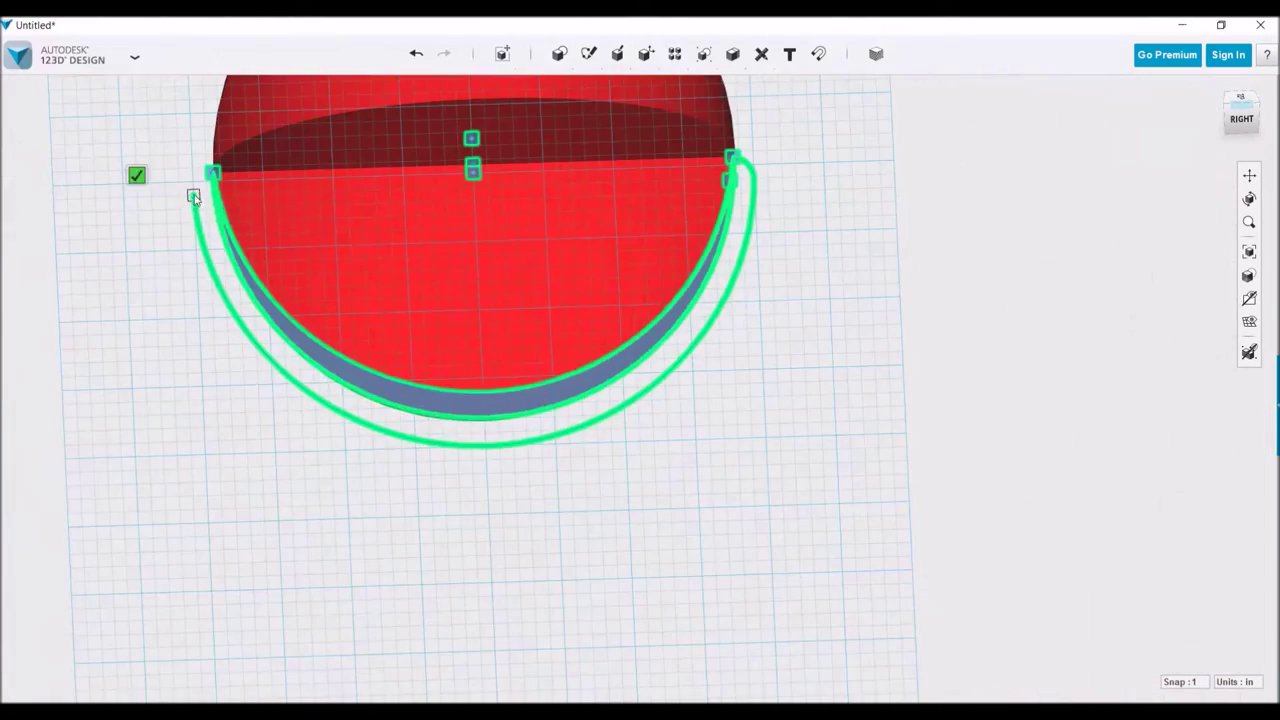
scroll(196, 186, up, 3)
click(198, 186)
scroll(198, 186, down, 3)
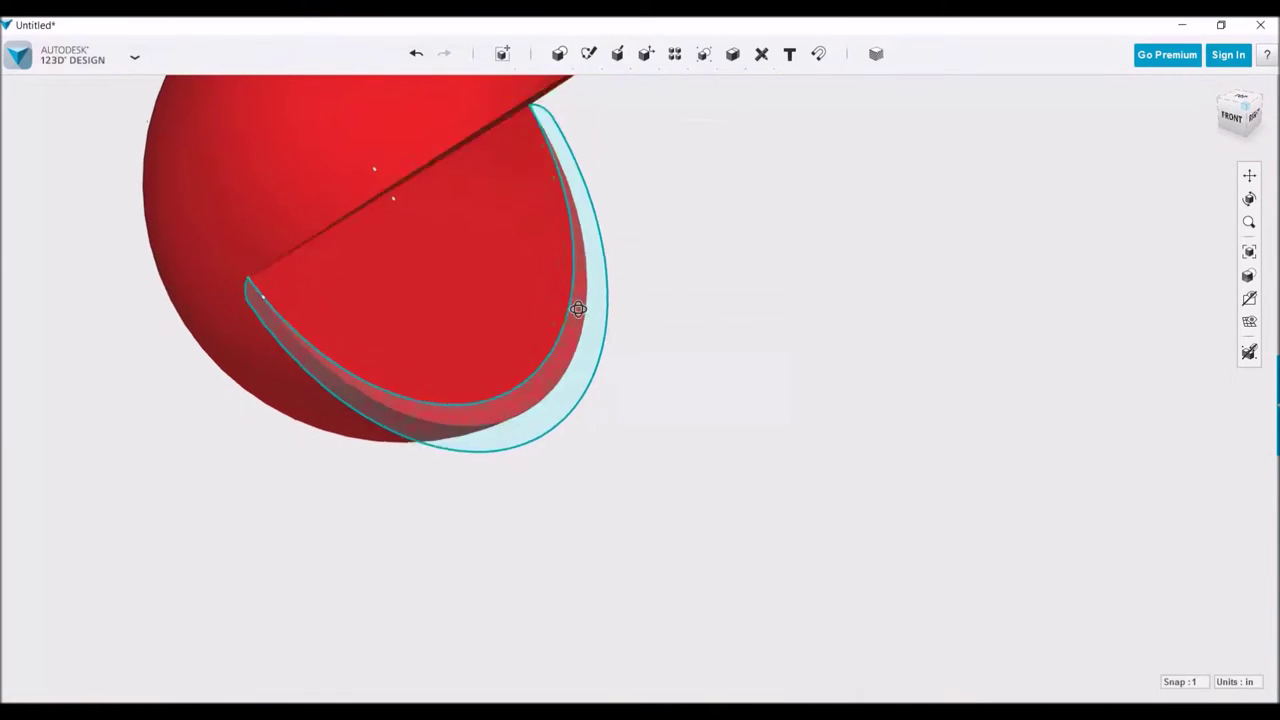
Revolve the crescent profile 10° and -10° about its straight edge into a solid lip.
click(575, 145)
drag(440, 250, 684, 308)
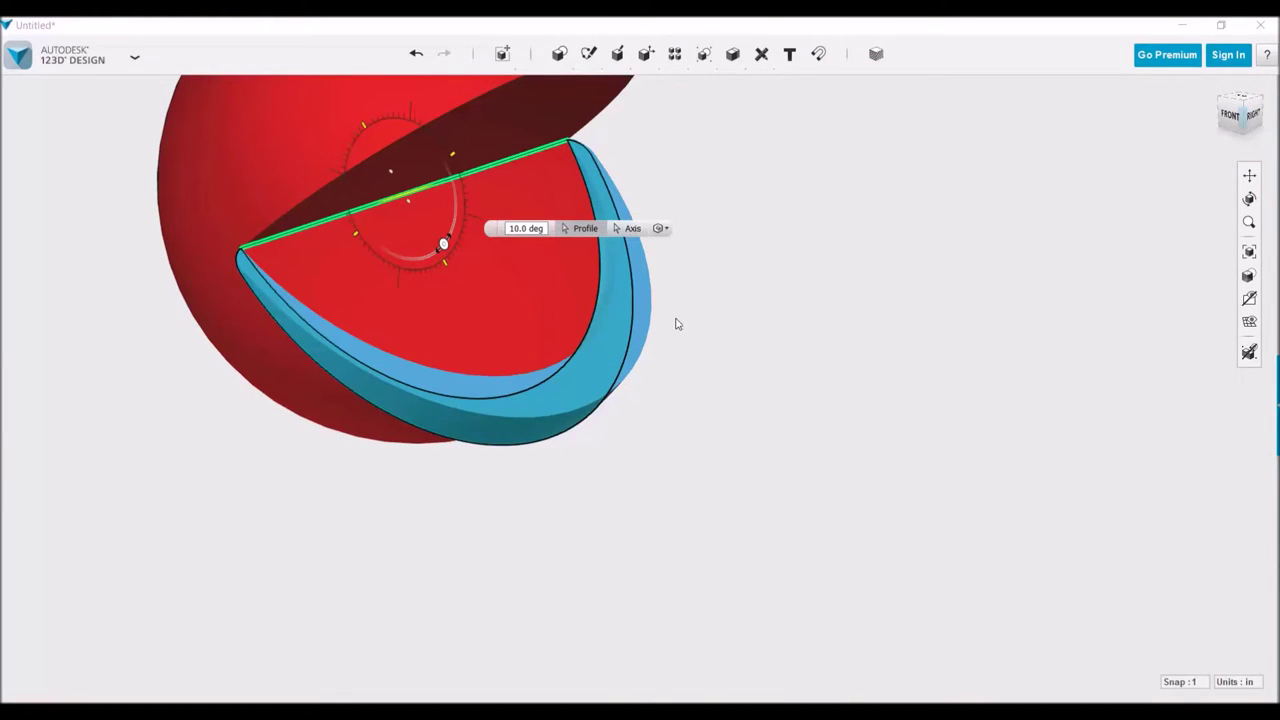
click(677, 331)
mouse_move(617, 54)
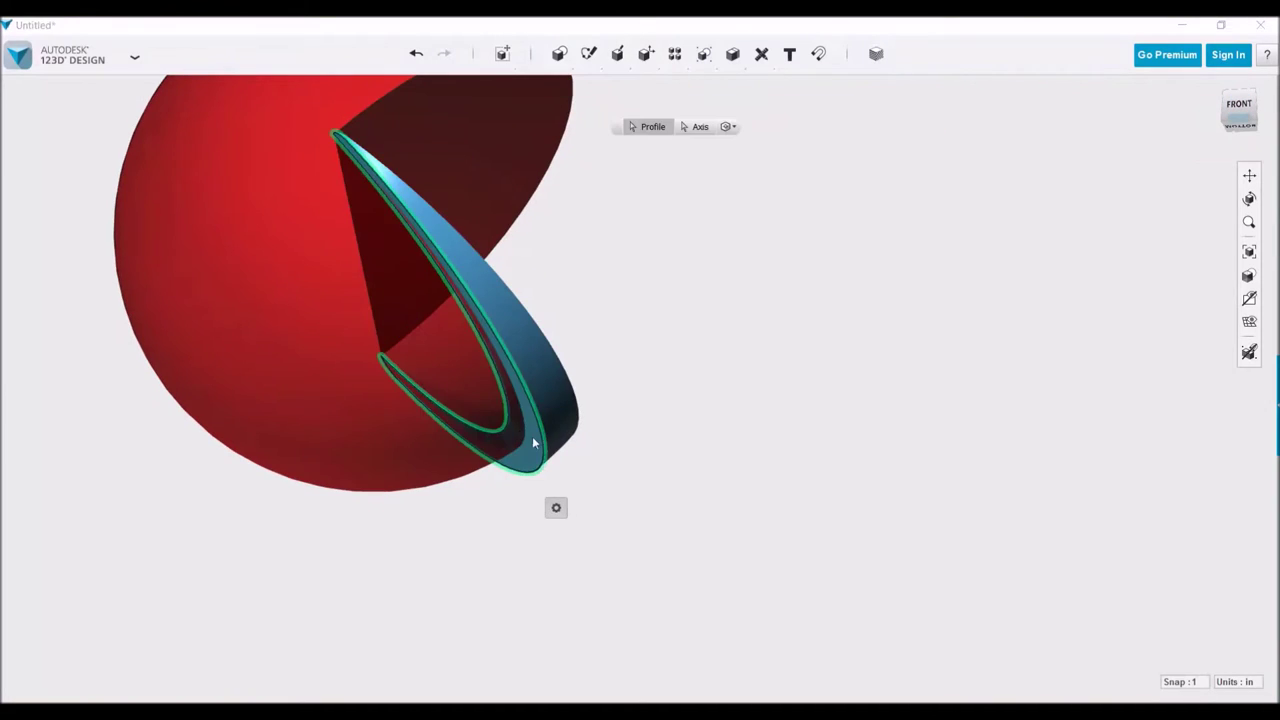
click(637, 298)
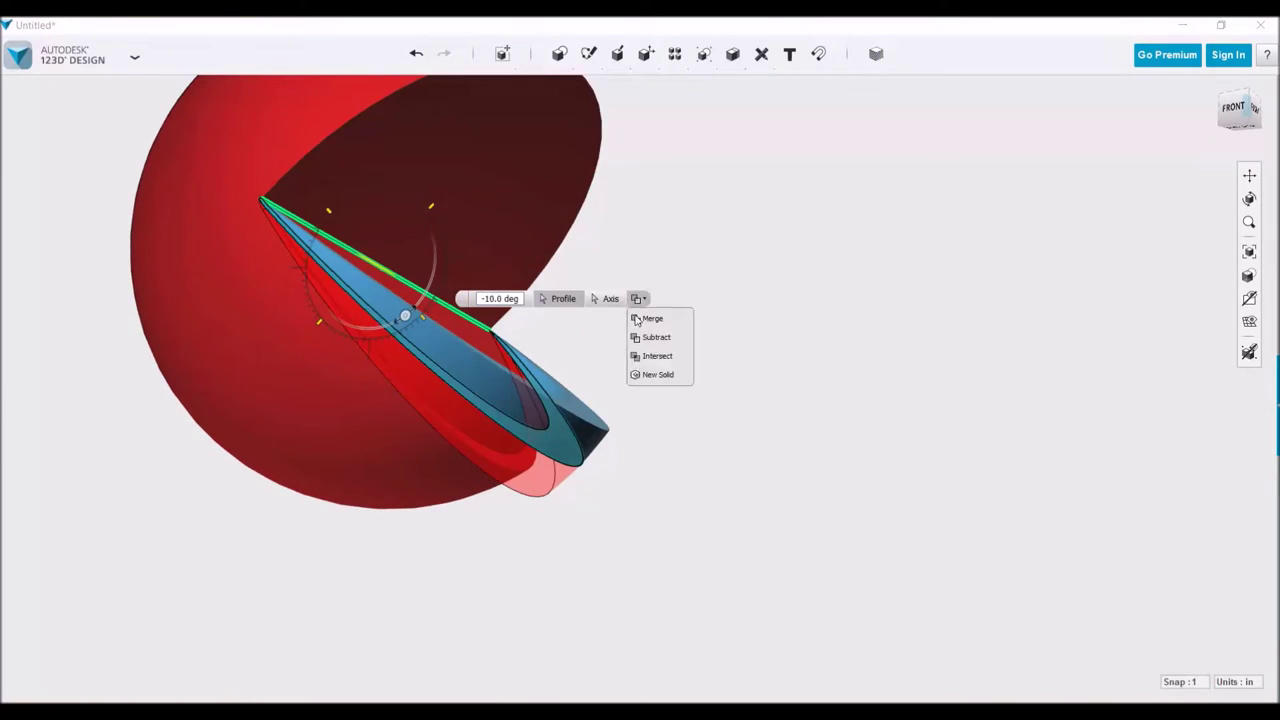
click(658, 374)
Fillet the lip's edges at 0.4 and colour it near-white #F1F1F1.
click(737, 85)
click(483, 478)
mouse_move(483, 477)
right_down()
mouse_move(651, 270)
mouse_move(394, 214)
mouse_move(357, 249)
mouse_move(323, 257)
right_up()
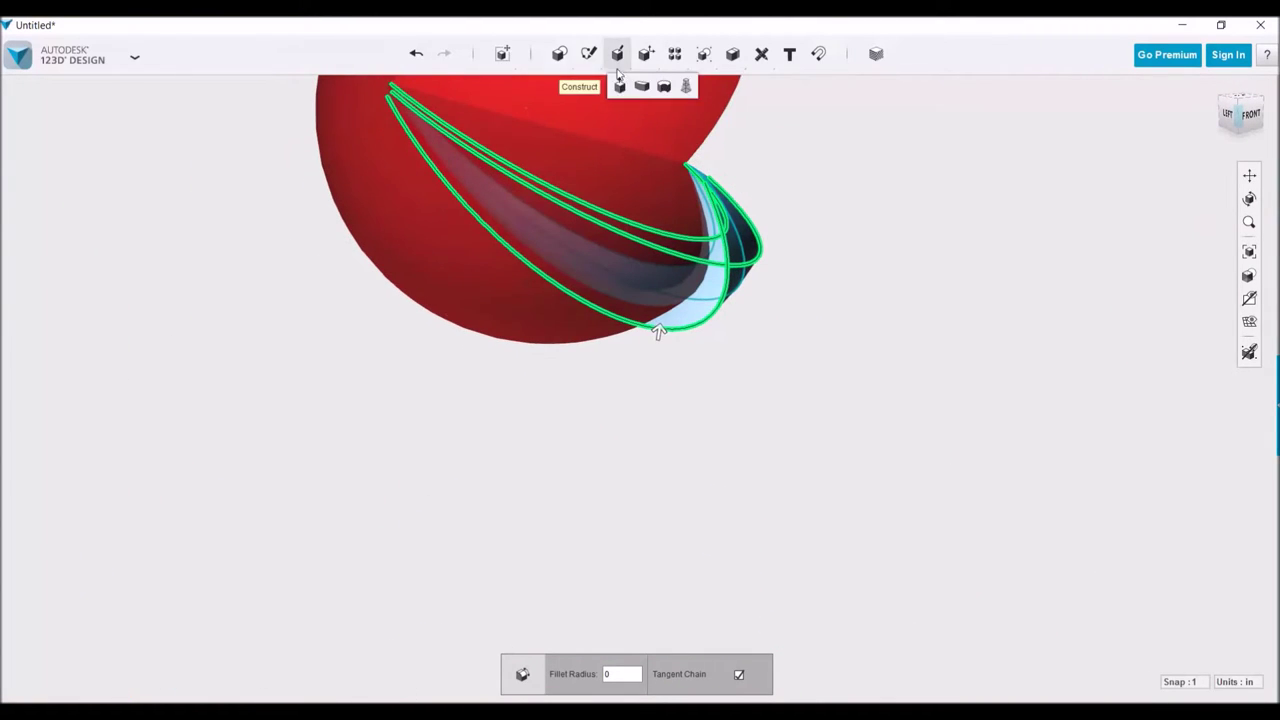
right_drag(789, 377, 708, 332)
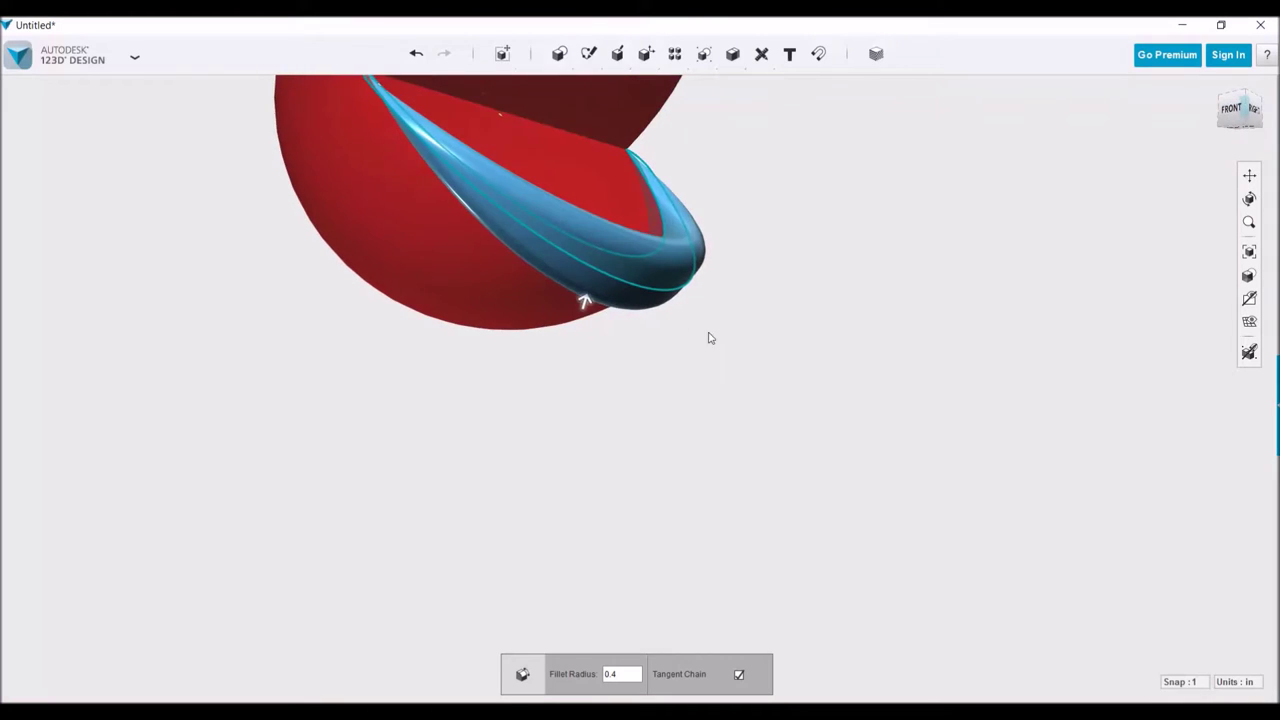
right_drag(688, 442, 1120, 334)
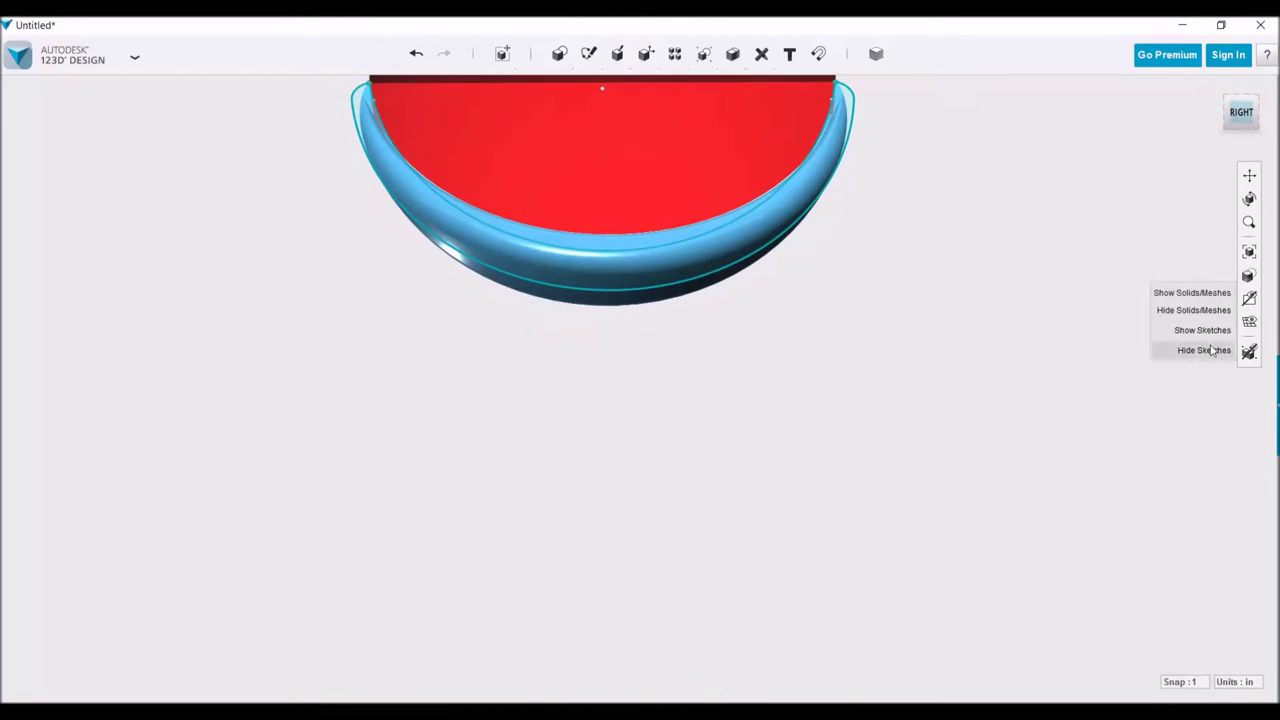
right_drag(900, 400, 551, 457)
key(m)
click(770, 650)
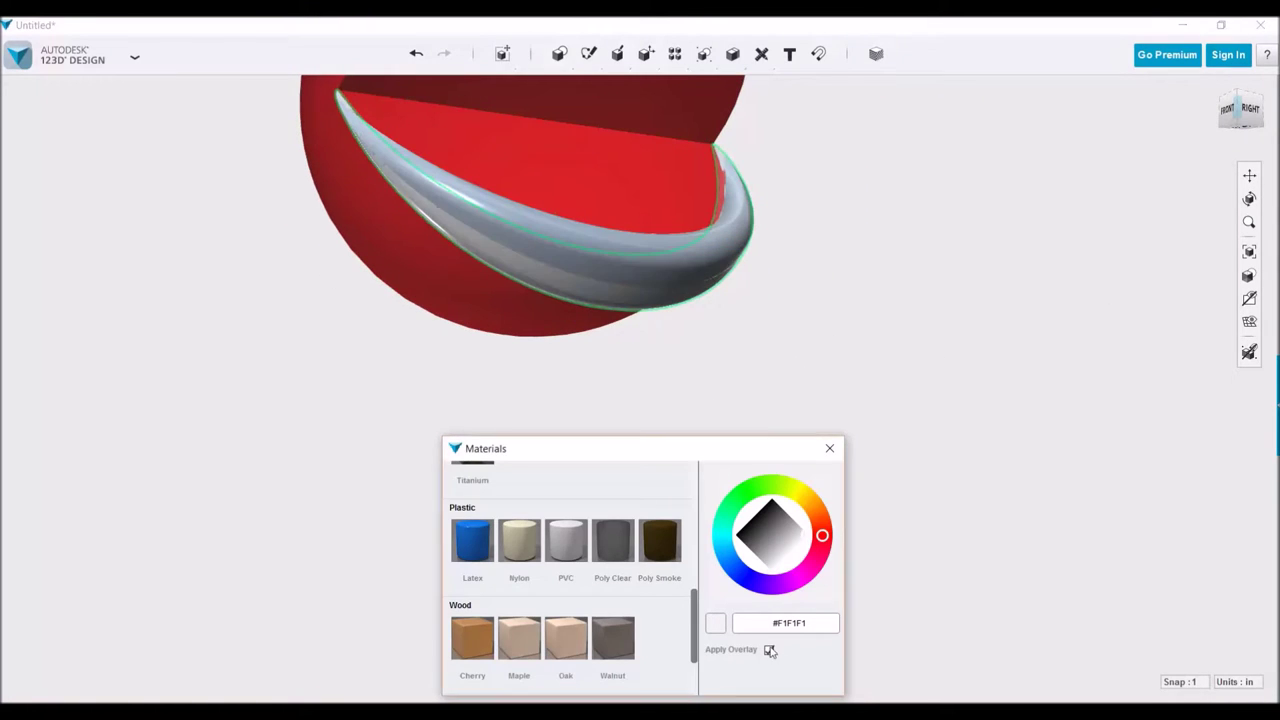
Switch the lip to a light grey #C4C4C4 plastic, then select the mouth piece for moving.
scroll(610, 580, up, 1)
click(657, 612)
mouse_move(700, 420)
right_down()
mouse_move(797, 360)
mouse_move(768, 628)
right_up()
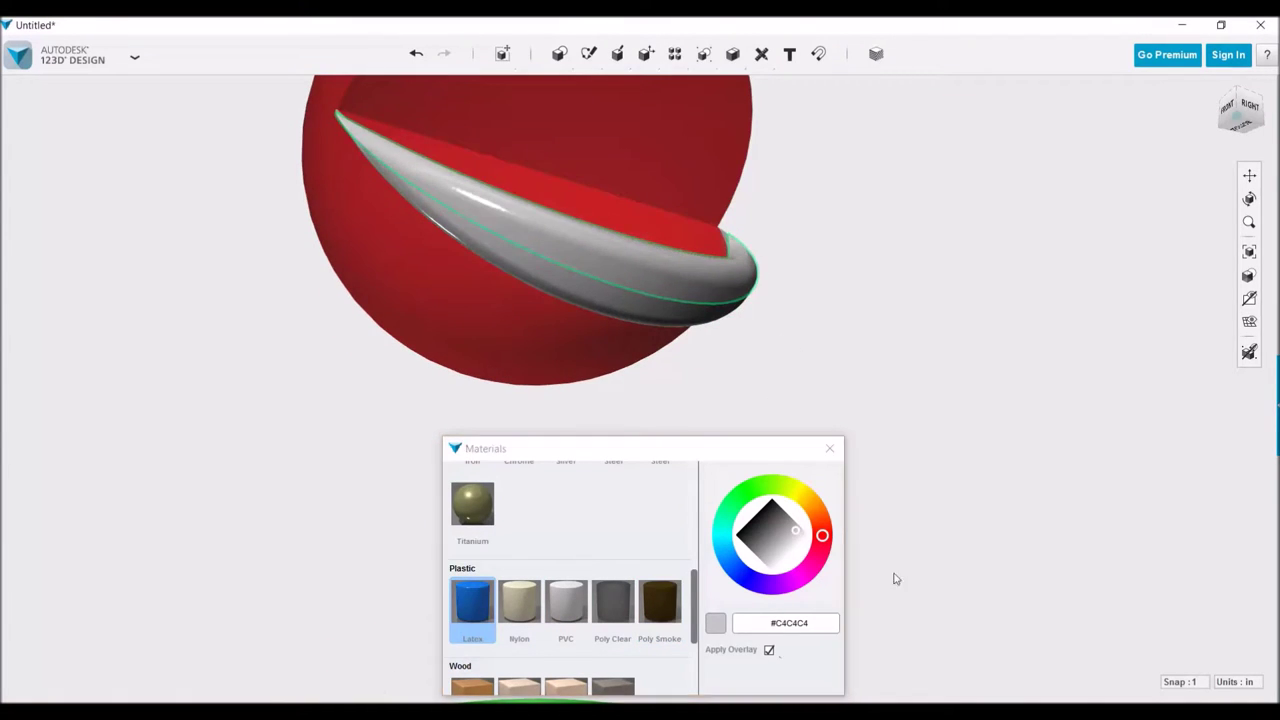
right_drag(896, 579, 706, 451)
click(876, 54)
mouse_move(503, 572)
right_down()
mouse_move(646, 326)
mouse_move(686, 320)
right_up()
click(677, 256)
key(ctrl+t)
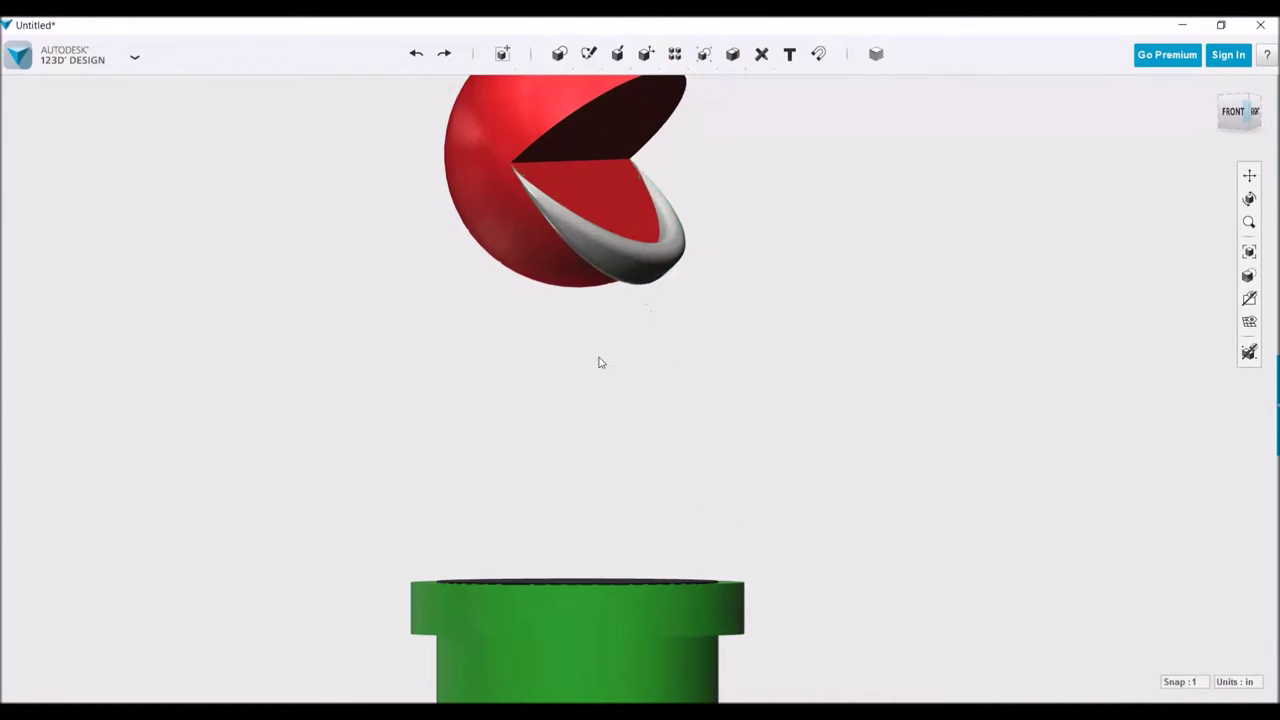
Rotate a copy of the lower lip about 5 degrees toward the upper jaw.
click(652, 280)
key(ctrl+t)
click(633, 267)
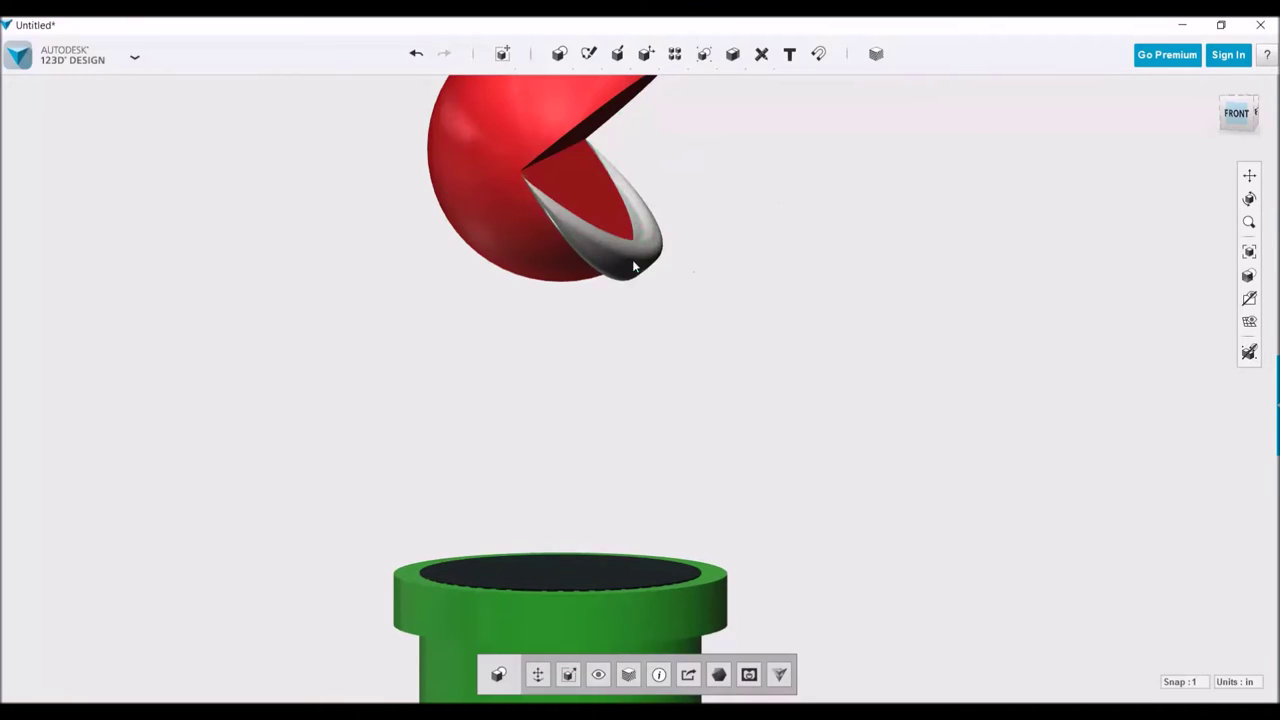
key(ctrl+t)
drag(598, 142, 592, 88)
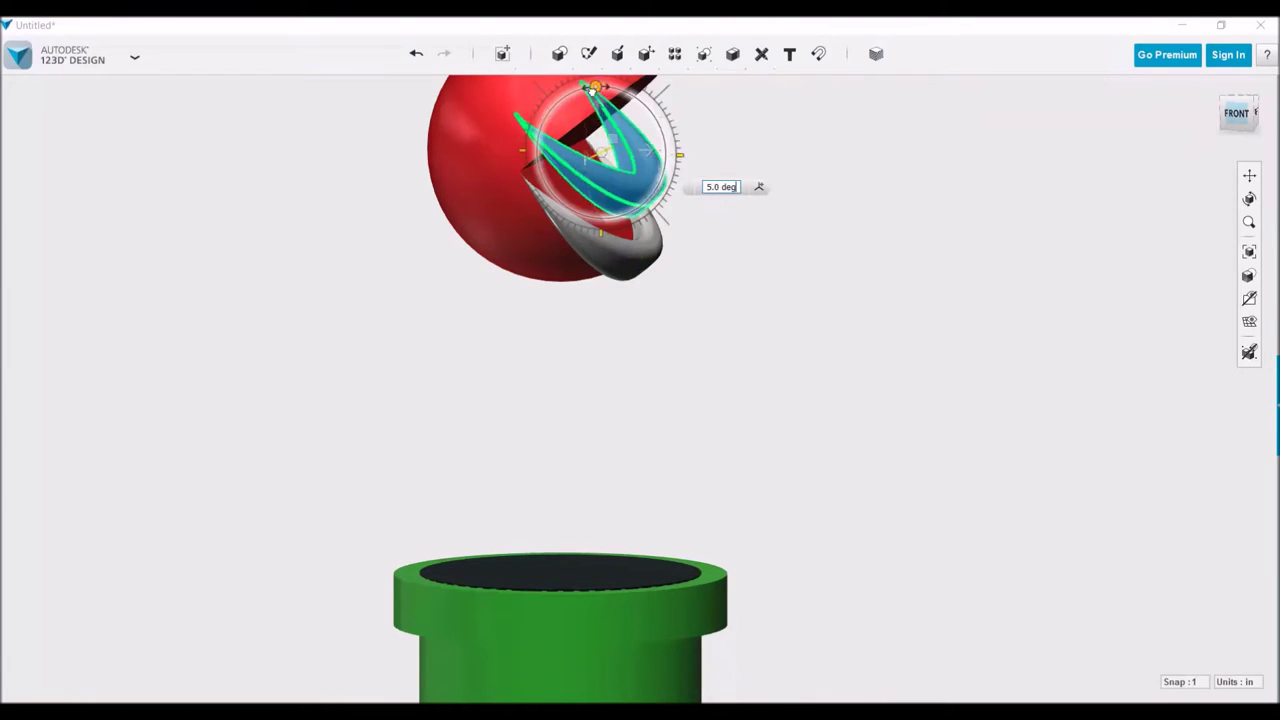
drag(587, 136, 595, 110)
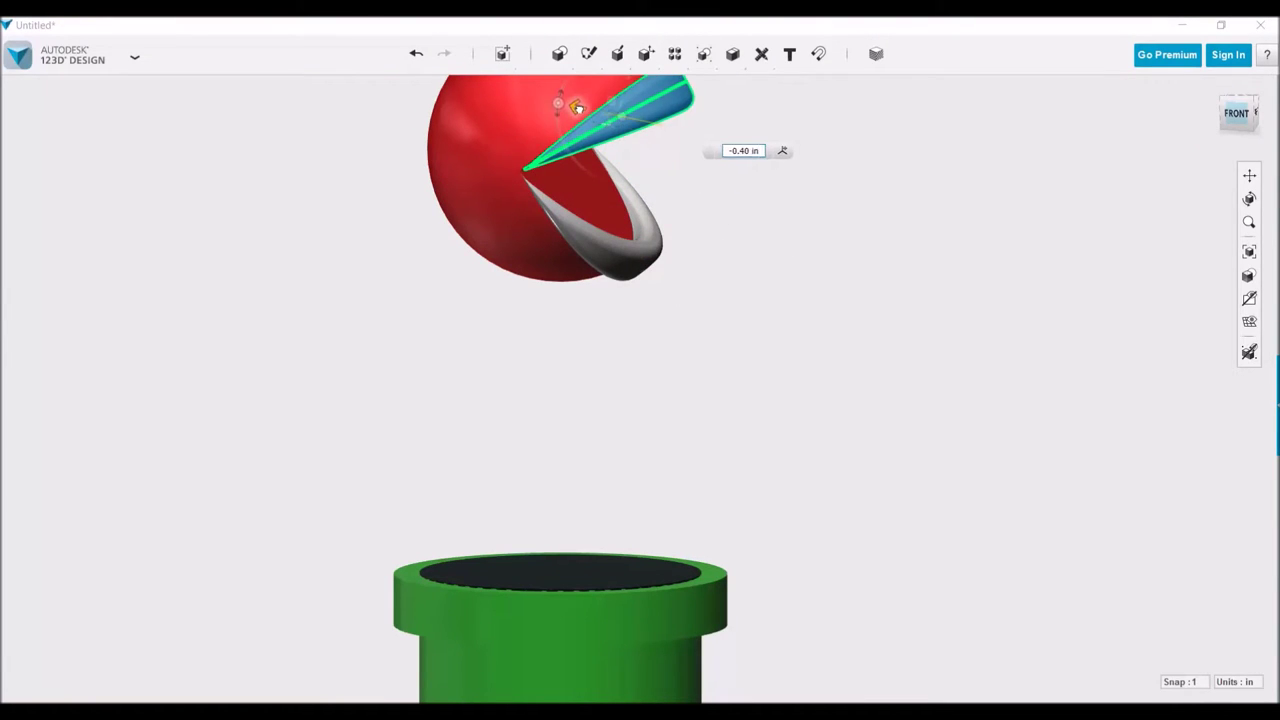
middle_drag(713, 131, 713, 226)
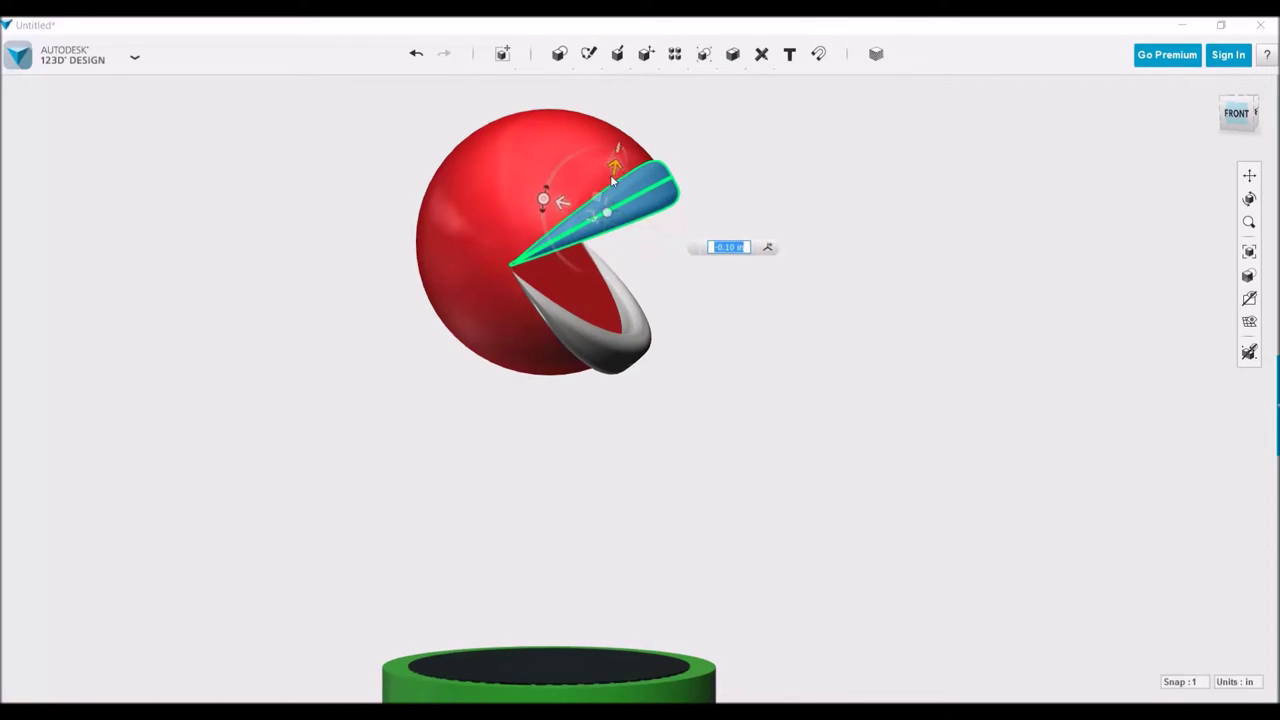
Move the rotated lip into place along the upper jaw.
scroll(611, 174, up, 3)
right_drag(903, 377, 637, 220)
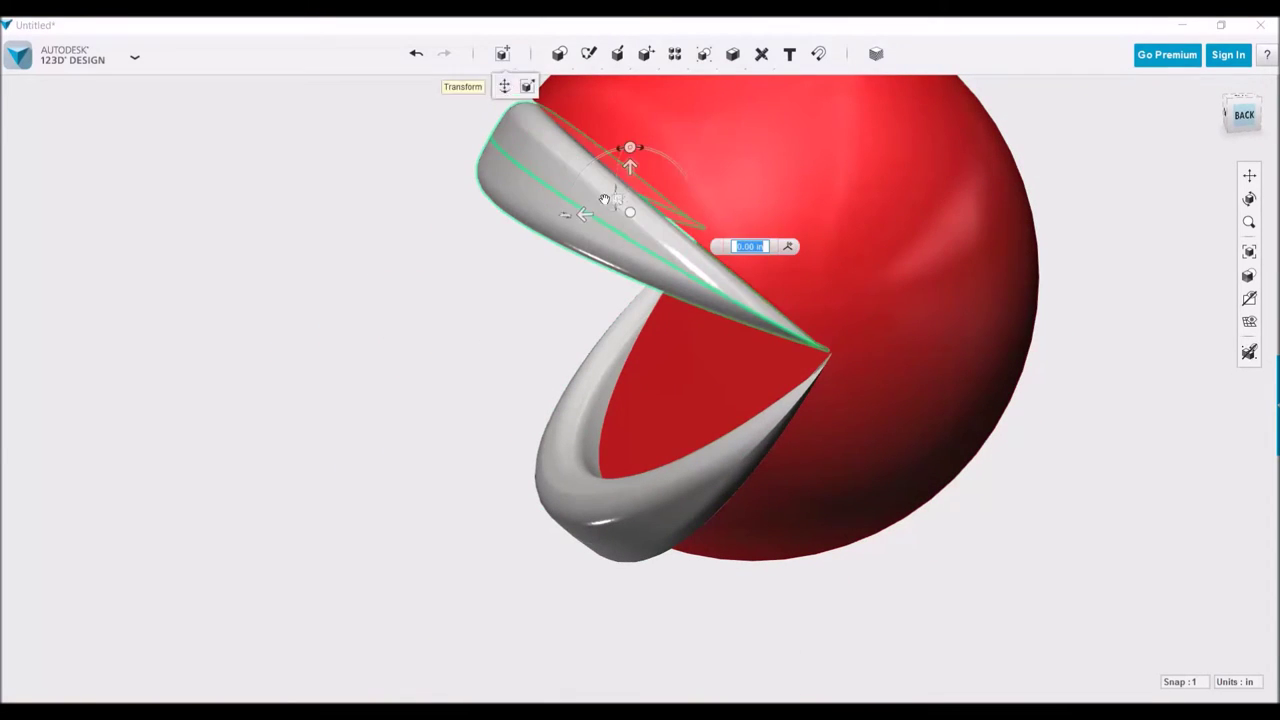
drag(581, 185, 560, 150)
mouse_move(640, 180)
right_down()
mouse_move(572, 108)
mouse_move(528, 208)
mouse_move(426, 263)
mouse_move(586, 243)
right_up()
click(716, 283)
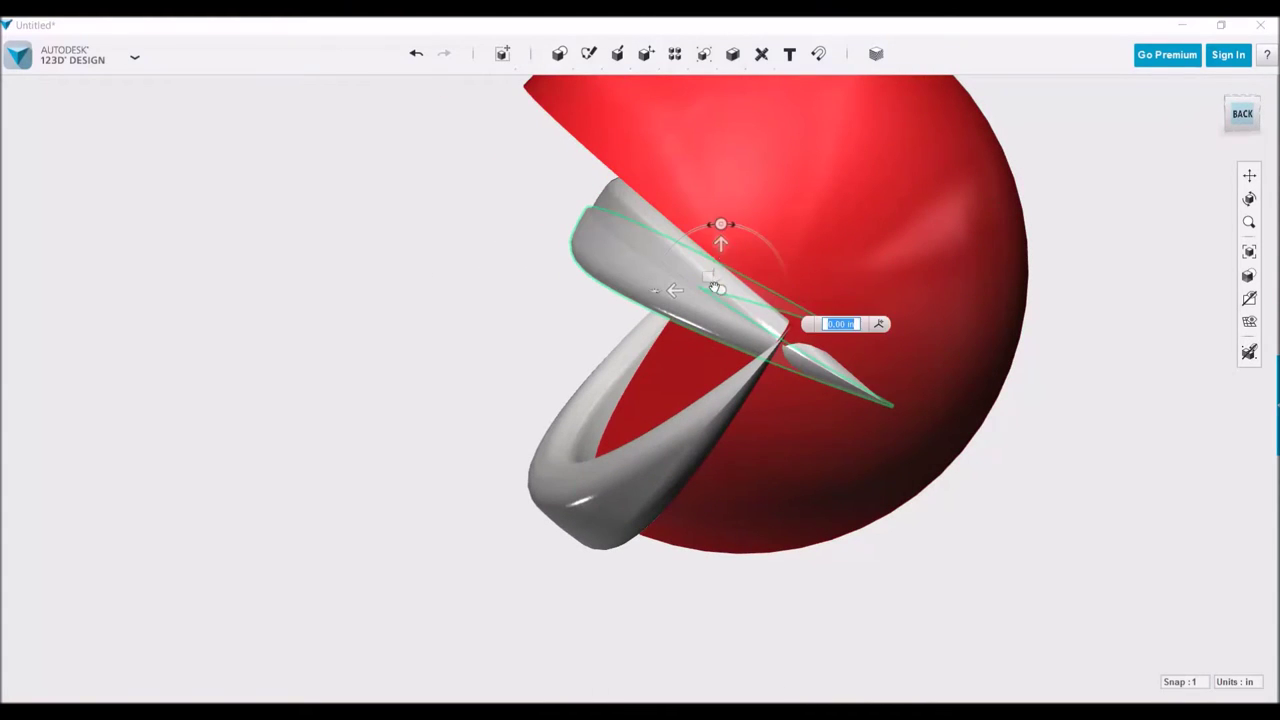
key(ctrl+z)
mouse_move(549, 137)
right_down()
mouse_move(500, 145)
mouse_move(643, 186)
mouse_move(726, 177)
right_up()
Nudge the upper lip's face up 0.20 in, then another 0.10 in.
click(643, 186)
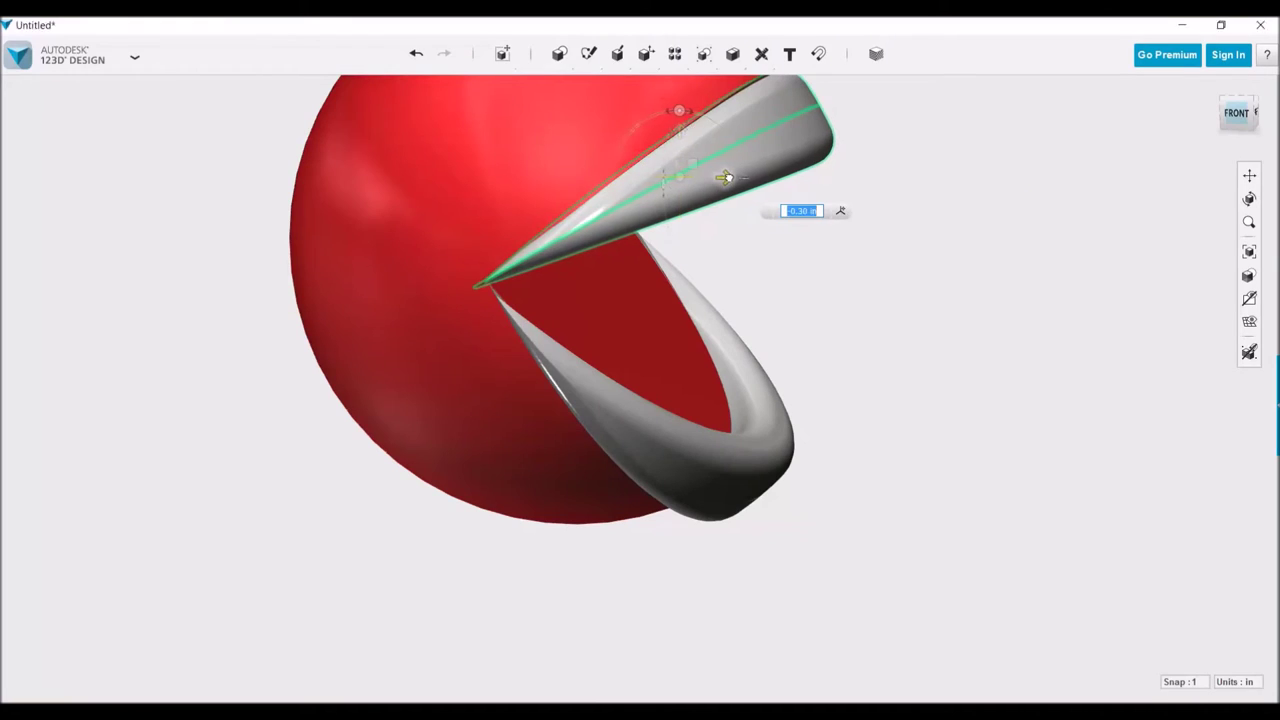
drag(682, 128, 677, 112)
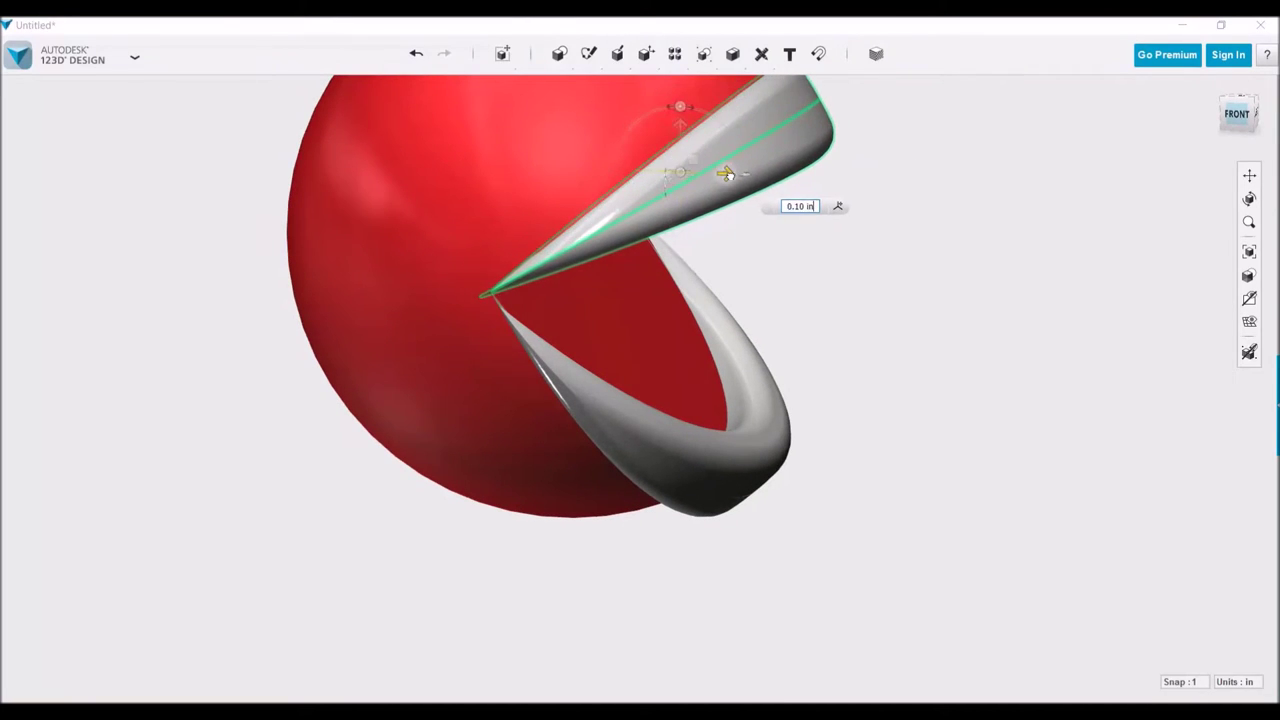
right_drag(729, 177, 577, 286)
click(543, 194)
mouse_move(543, 194)
right_down()
mouse_move(486, 200)
mouse_move(753, 181)
mouse_move(814, 297)
right_up()
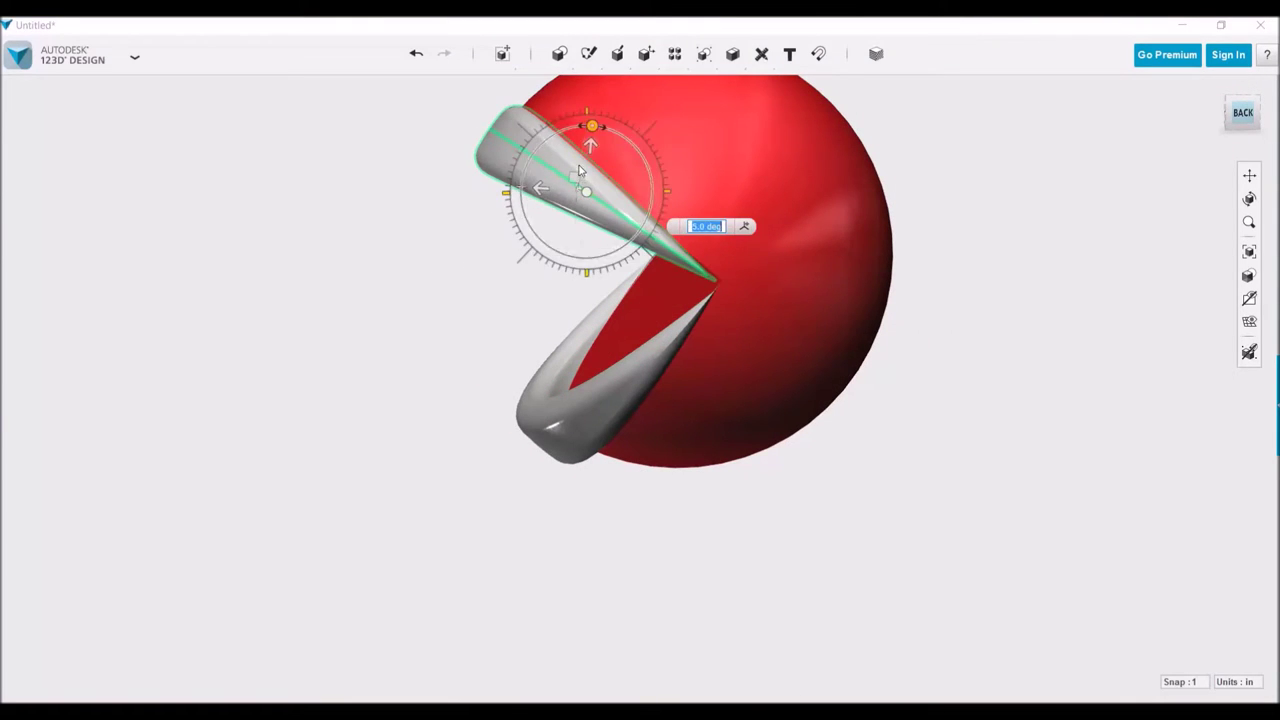
drag(545, 188, 595, 140)
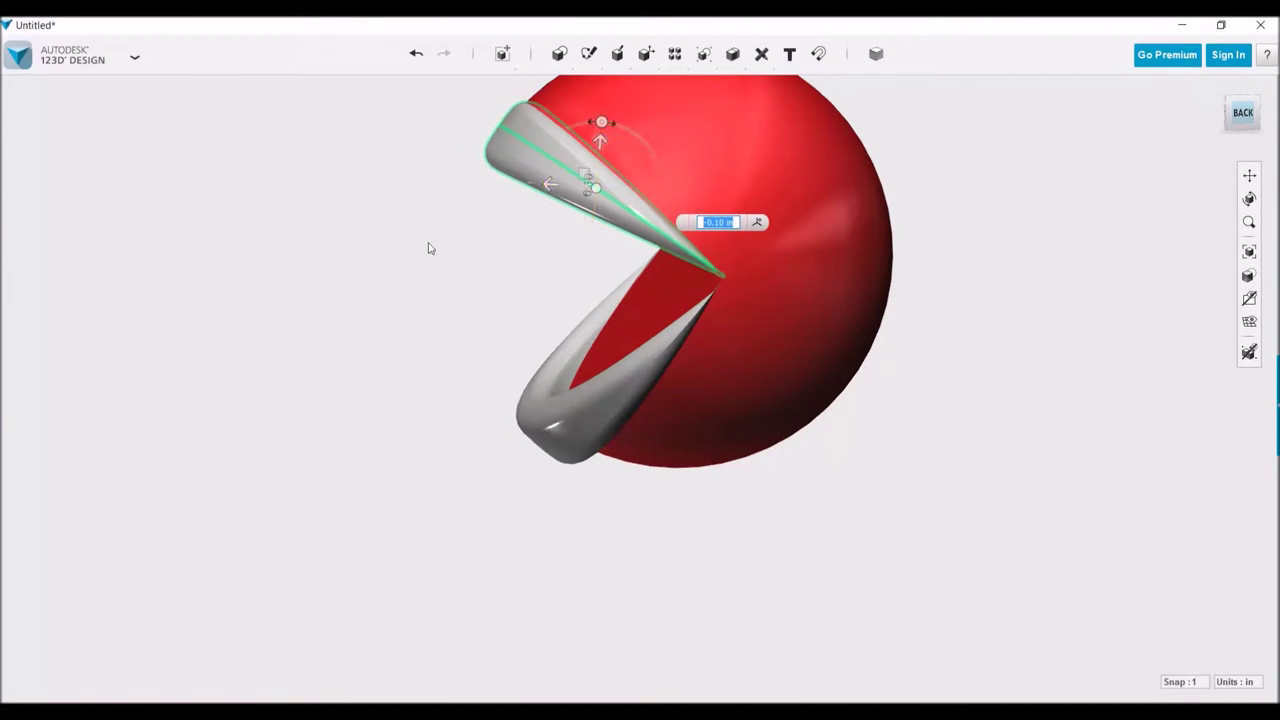
right_drag(428, 248, 408, 317)
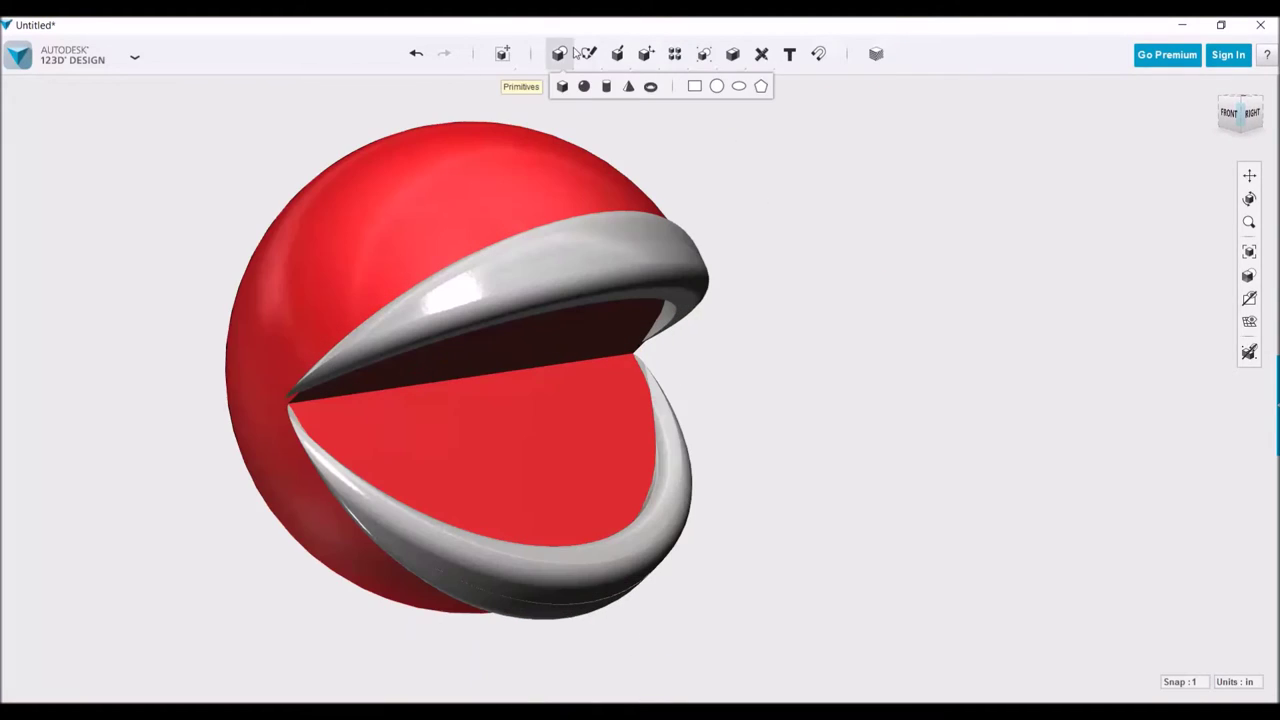
Place a cone tooth on the lower jaw face inside the mouth.
click(628, 86)
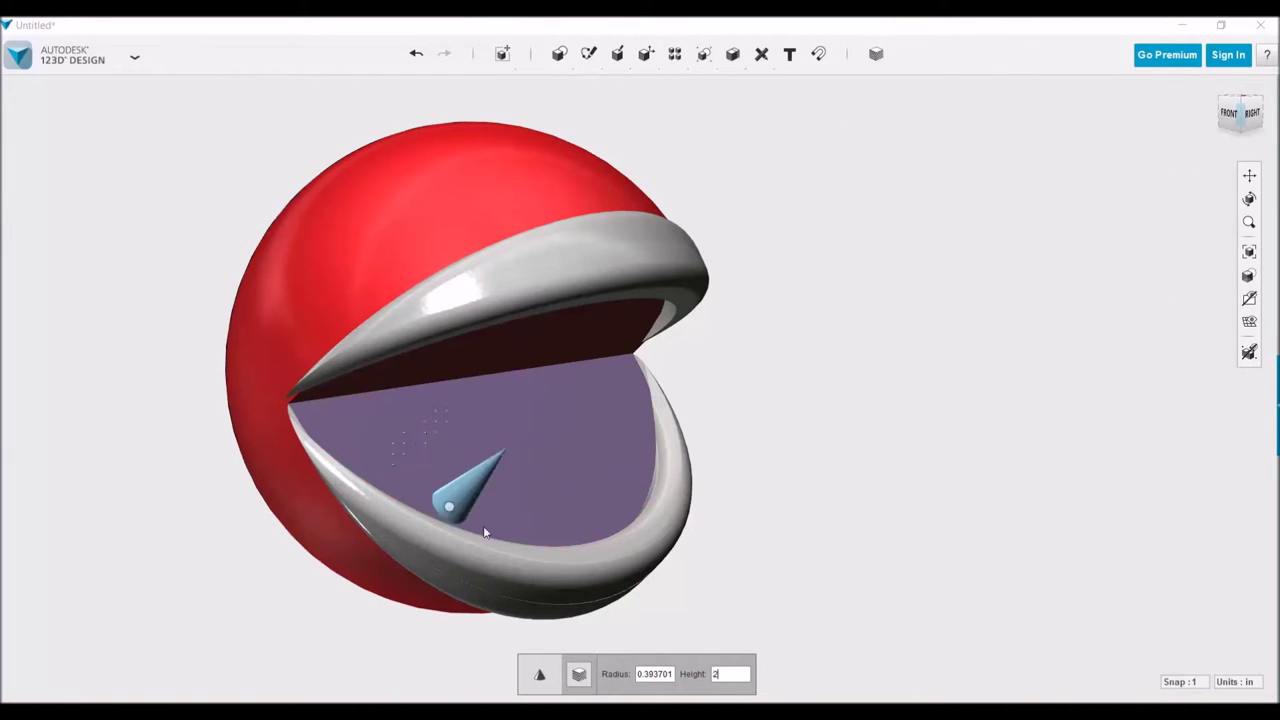
click(382, 466)
click(875, 54)
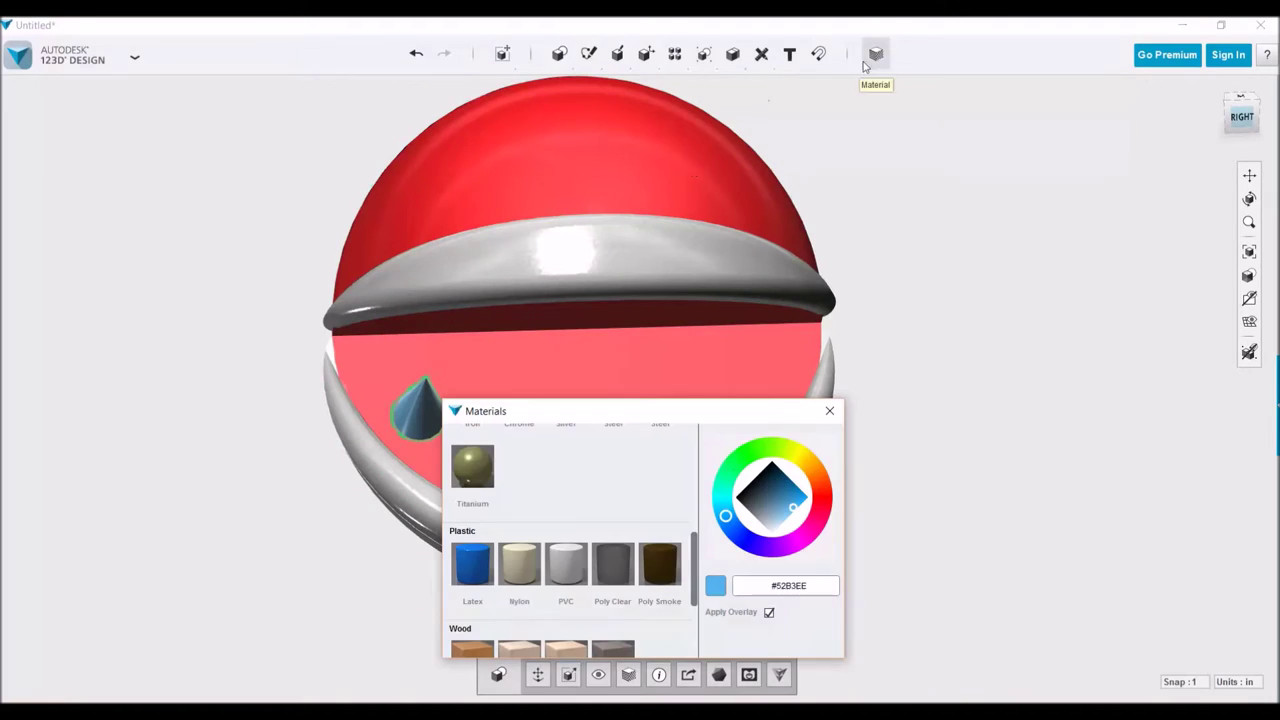
mouse_move(760, 520)
right_down()
mouse_move(971, 414)
mouse_move(606, 414)
mouse_move(666, 396)
right_up()
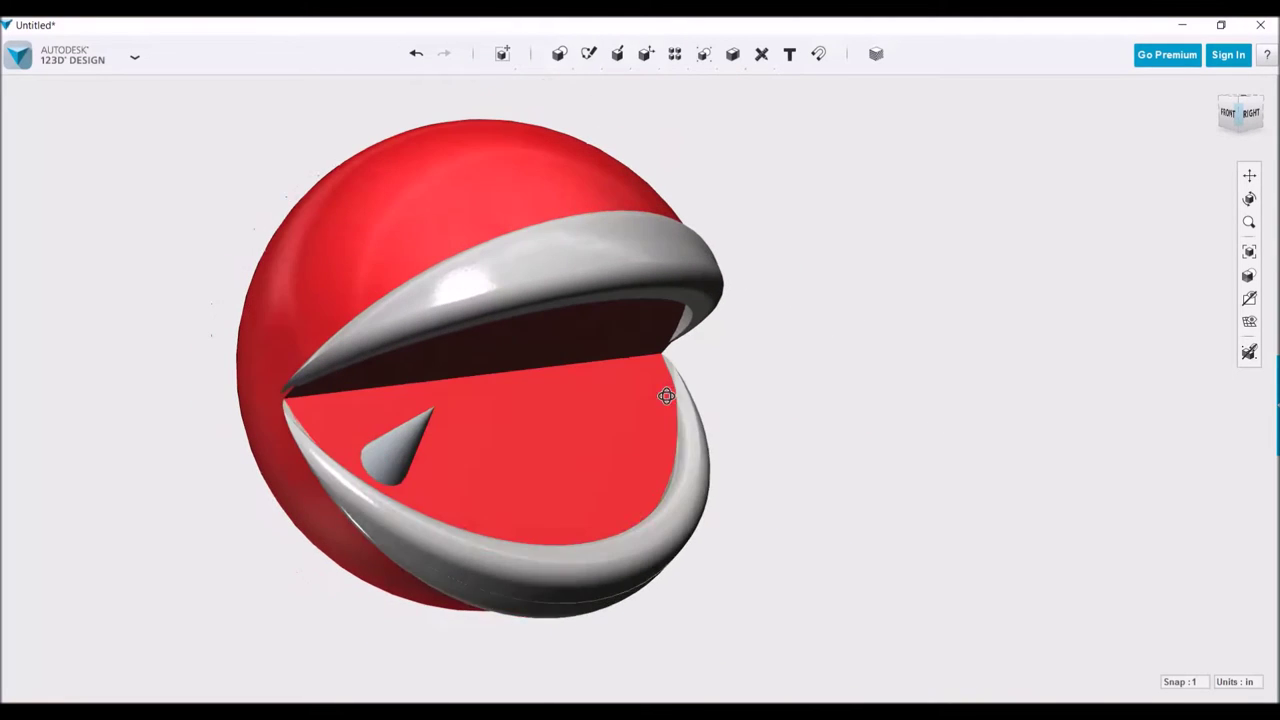
key(ctrl+z)
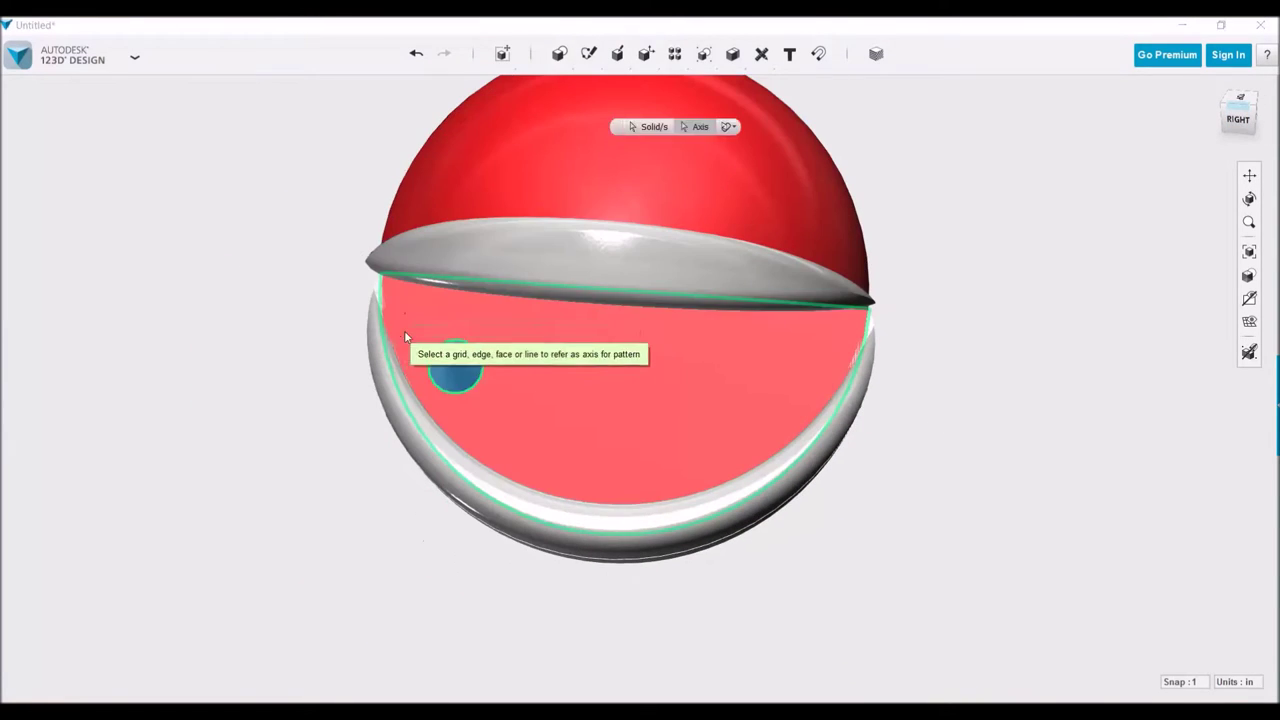
key(ctrl+z)
click(630, 86)
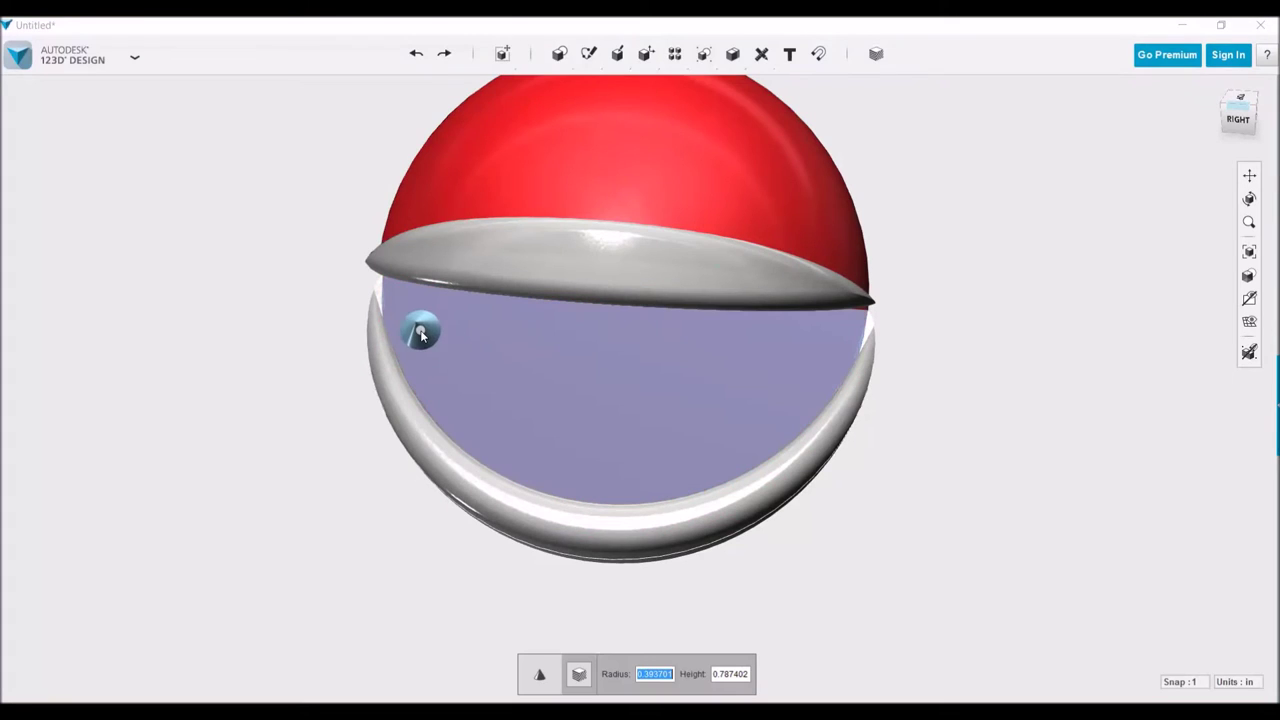
mouse_move(430, 365)
right_down()
mouse_move(401, 455)
mouse_move(411, 448)
right_up()
click(418, 457)
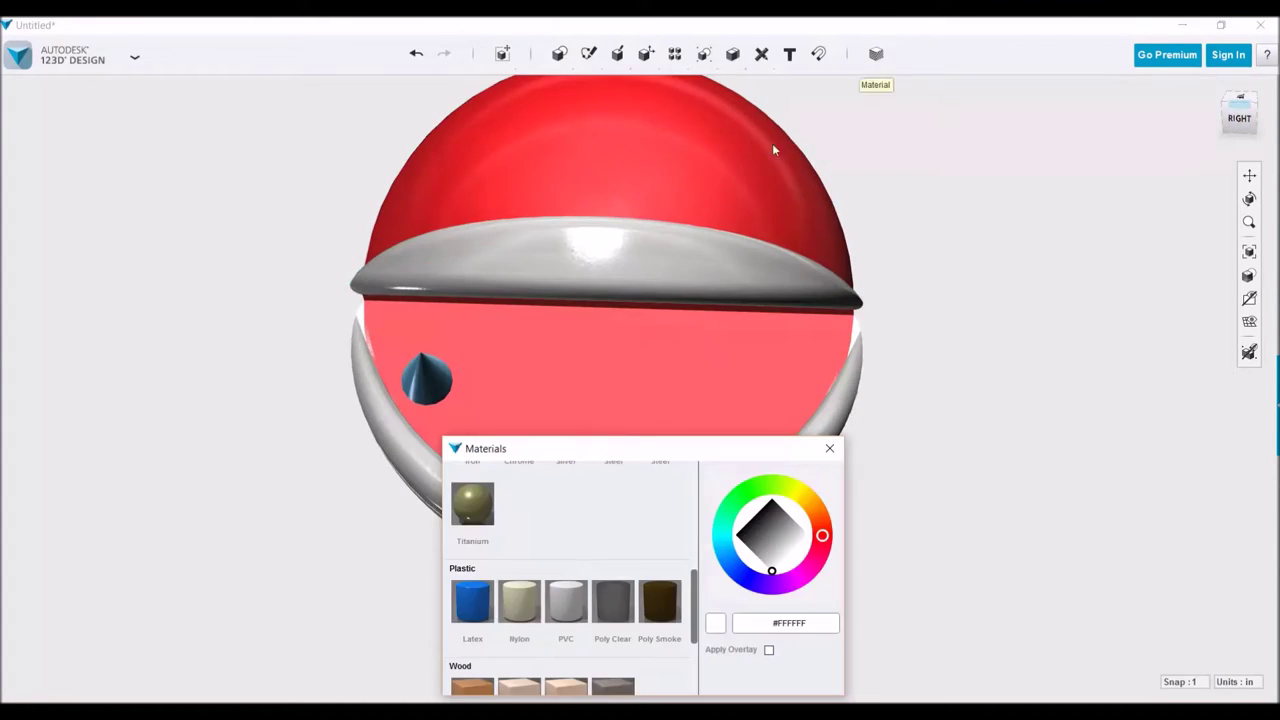
Circular-pattern the cone around the jaw rim into four teeth.
click(699, 86)
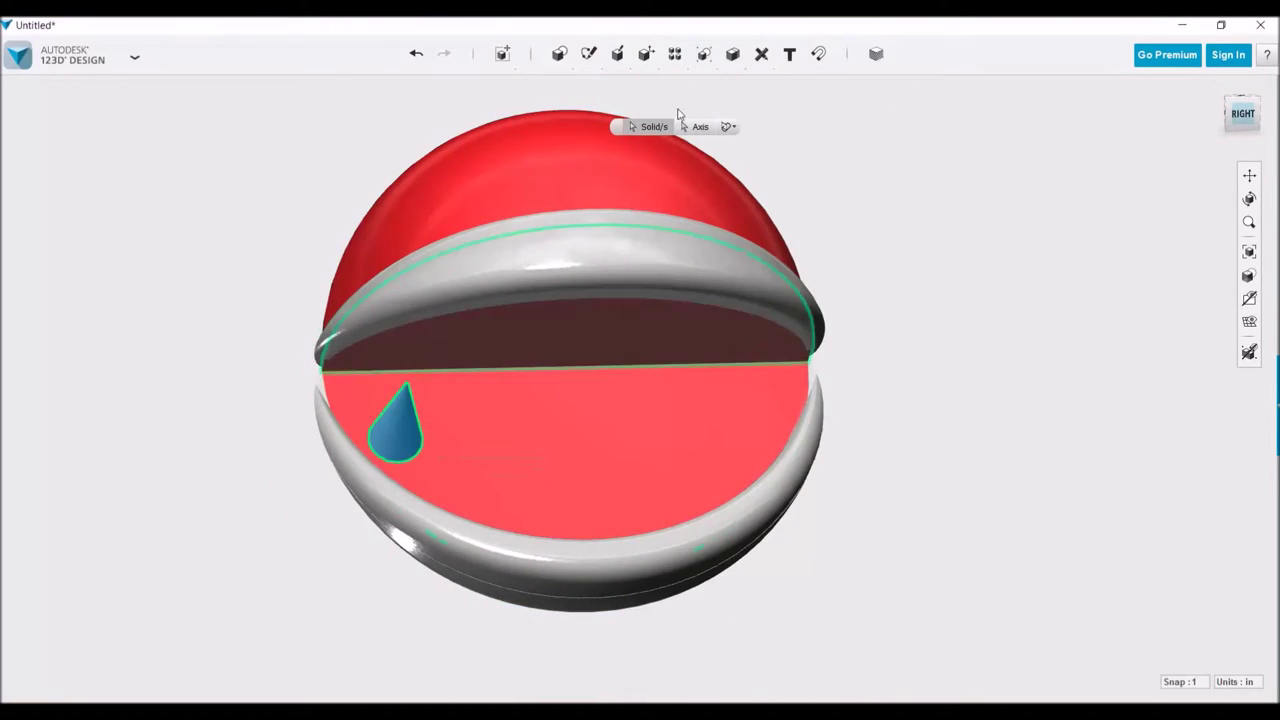
click(794, 403)
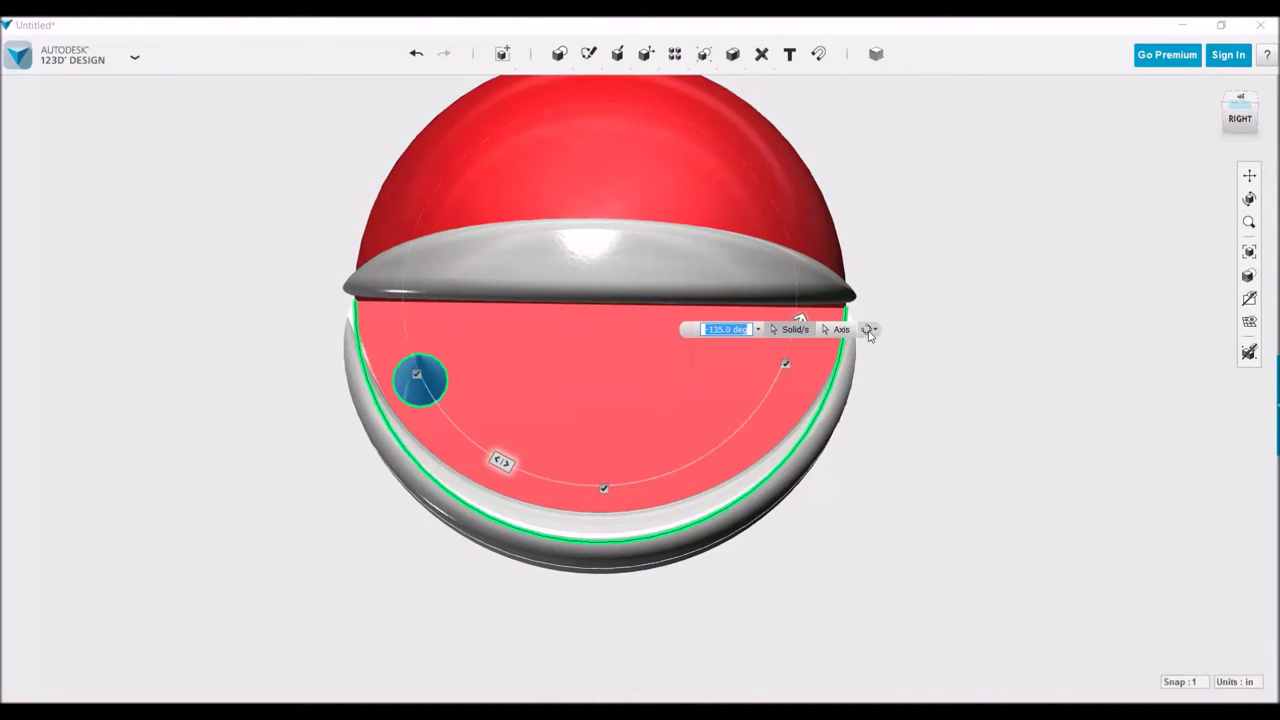
key(Escape)
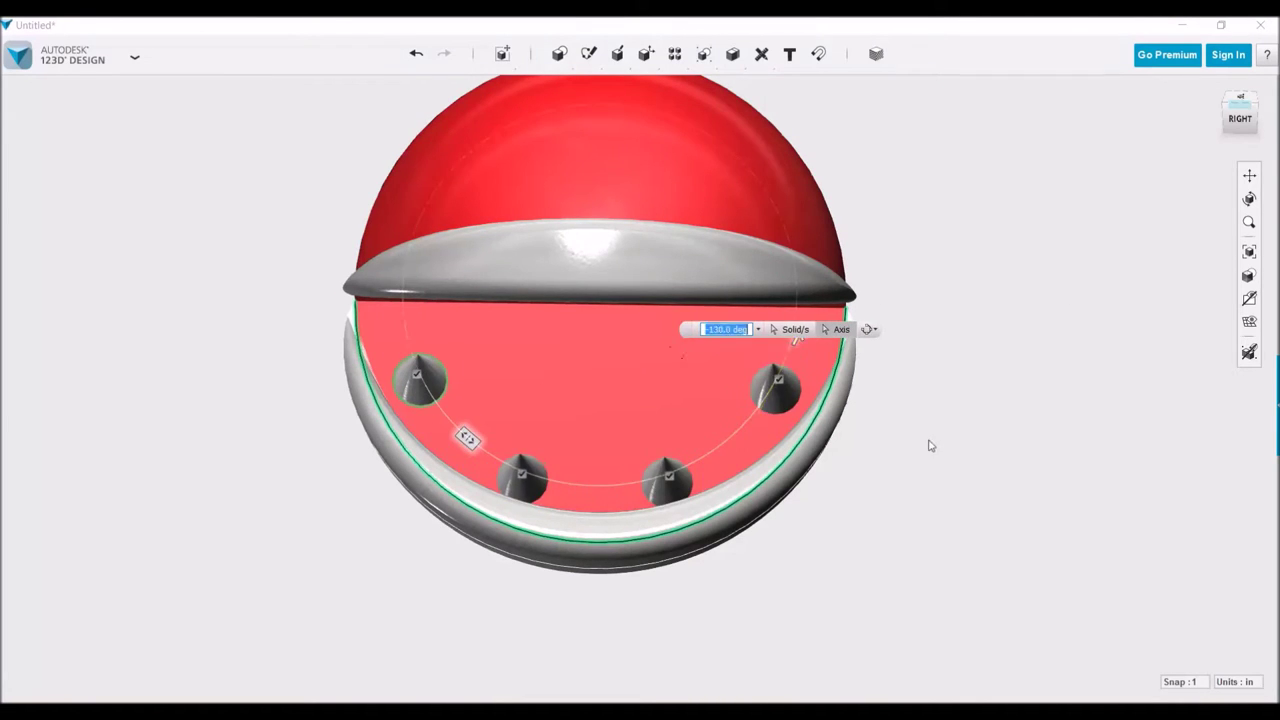
key(Return)
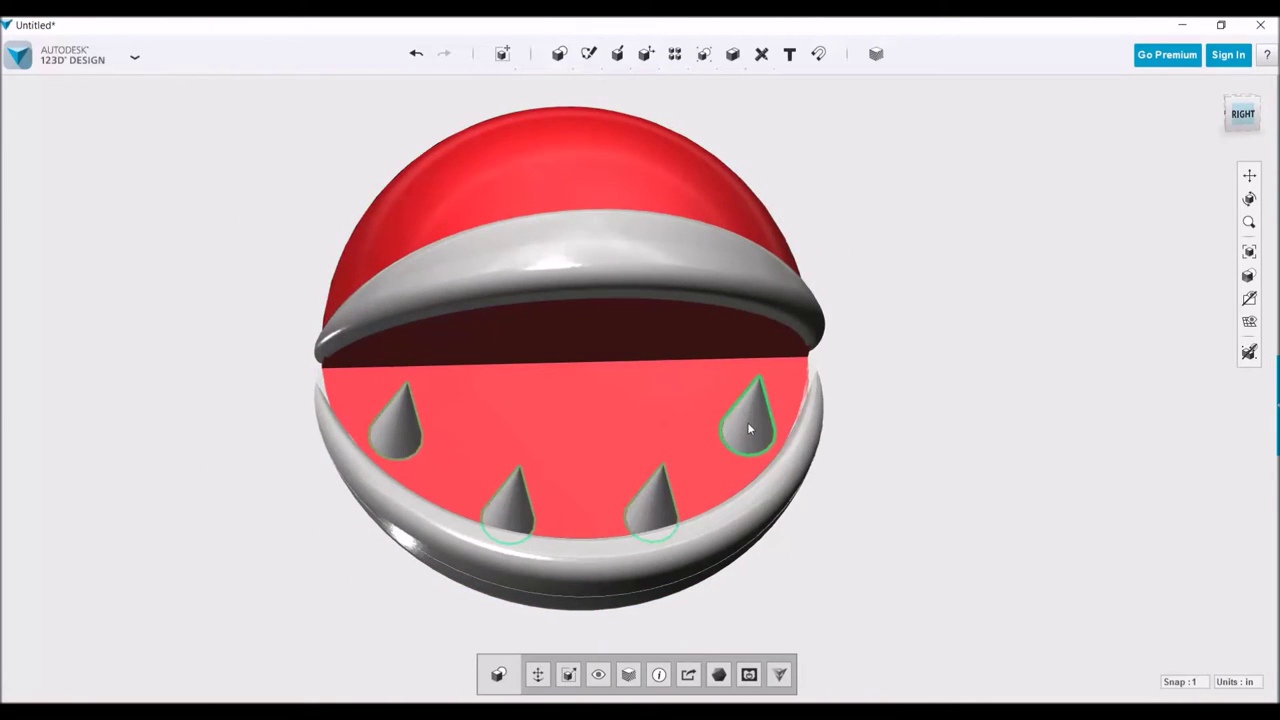
Rotate copies of the patterned lower teeth up into the upper jaw.
click(747, 428)
right_drag(747, 428, 668, 451)
mouse_move(646, 503)
right_down()
mouse_move(520, 515)
mouse_move(617, 358)
right_up()
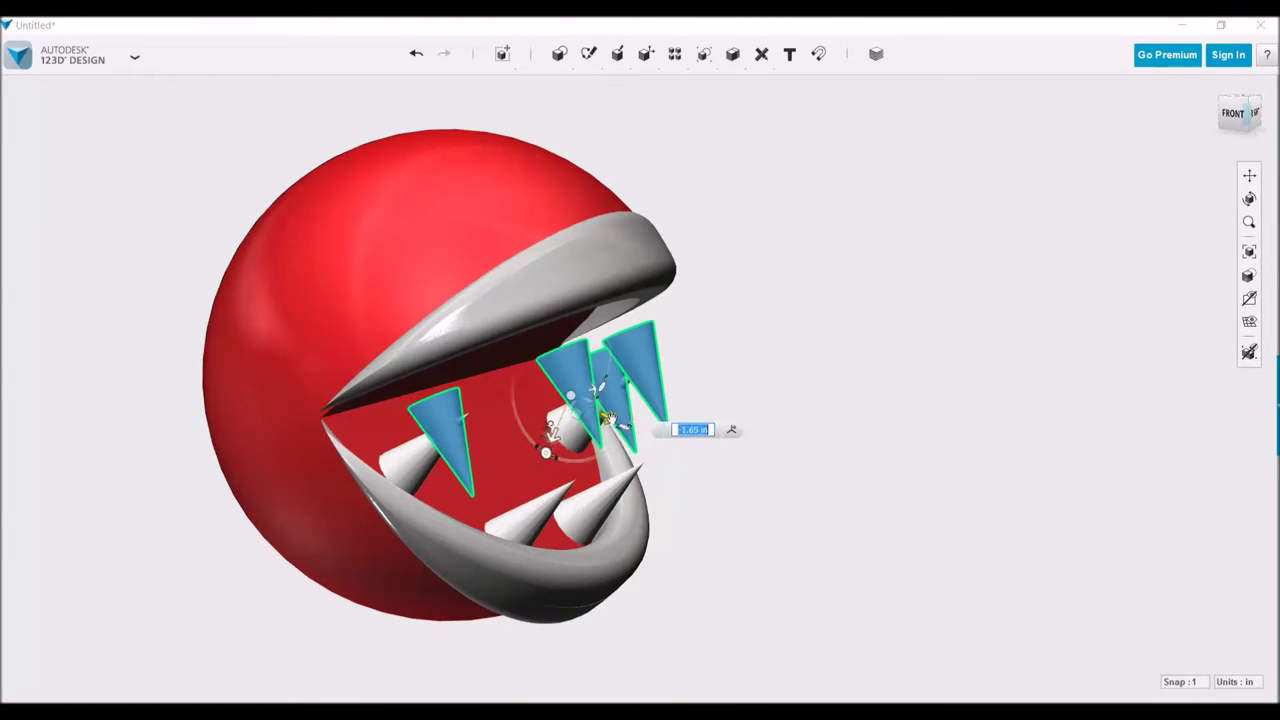
drag(617, 358, 640, 385)
right_drag(640, 385, 708, 395)
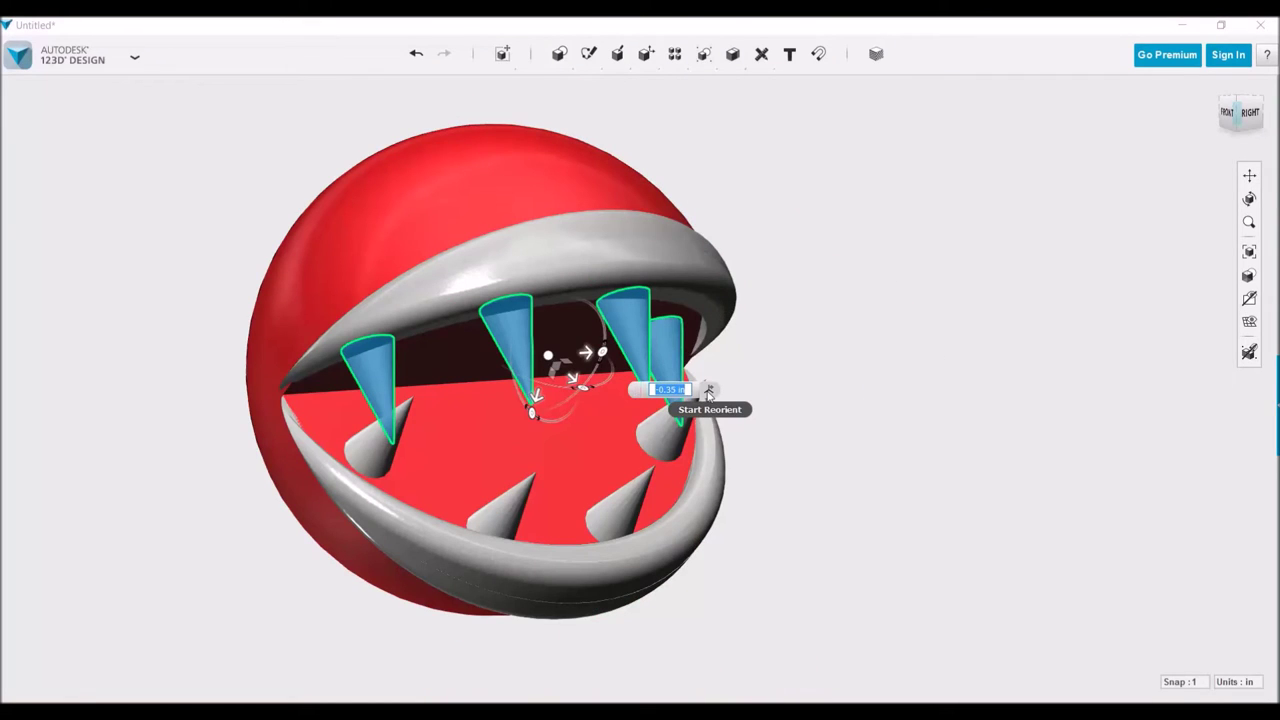
Shrink two selected teeth to 0.65 scale.
click(797, 425)
right_drag(740, 403, 600, 300)
click(502, 53)
drag(530, 410, 488, 410)
key(s)
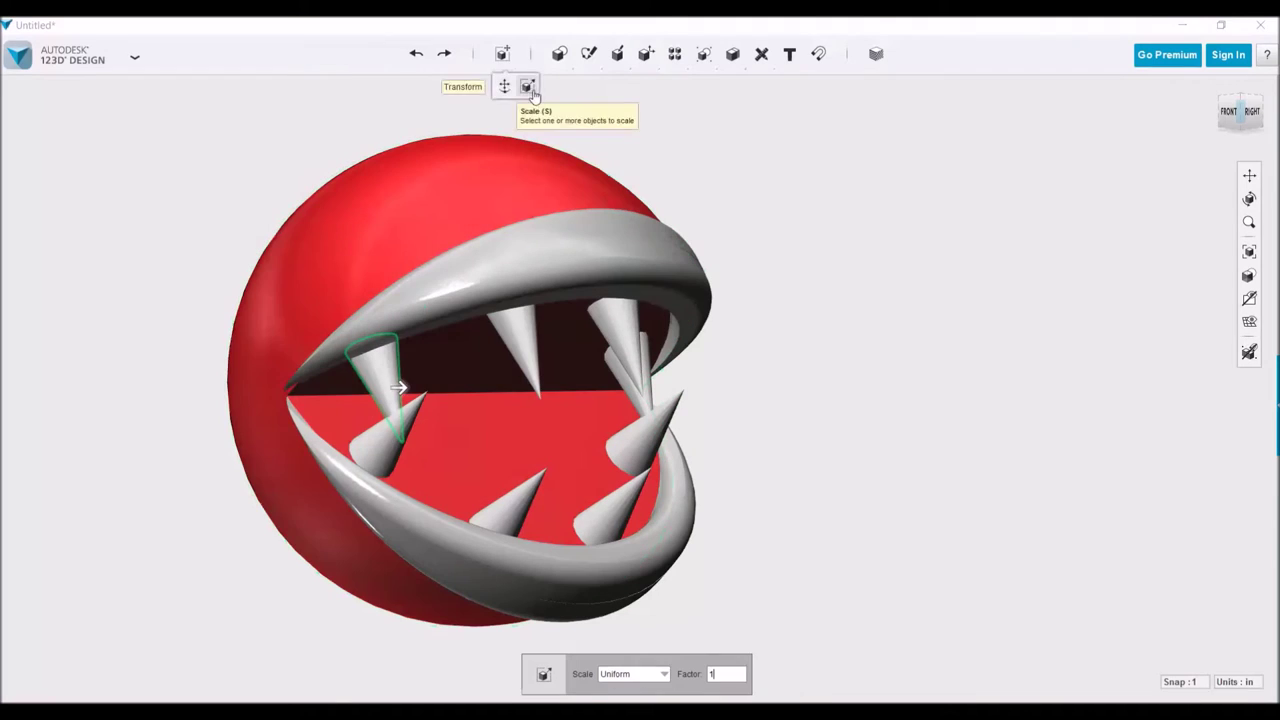
mouse_move(642, 631)
right_down()
mouse_move(869, 460)
mouse_move(846, 451)
mouse_move(843, 481)
mouse_move(405, 430)
right_up()
key(Return)
Try repositioning a tooth into the upper jaw, undoing the misplaced moves.
key(s)
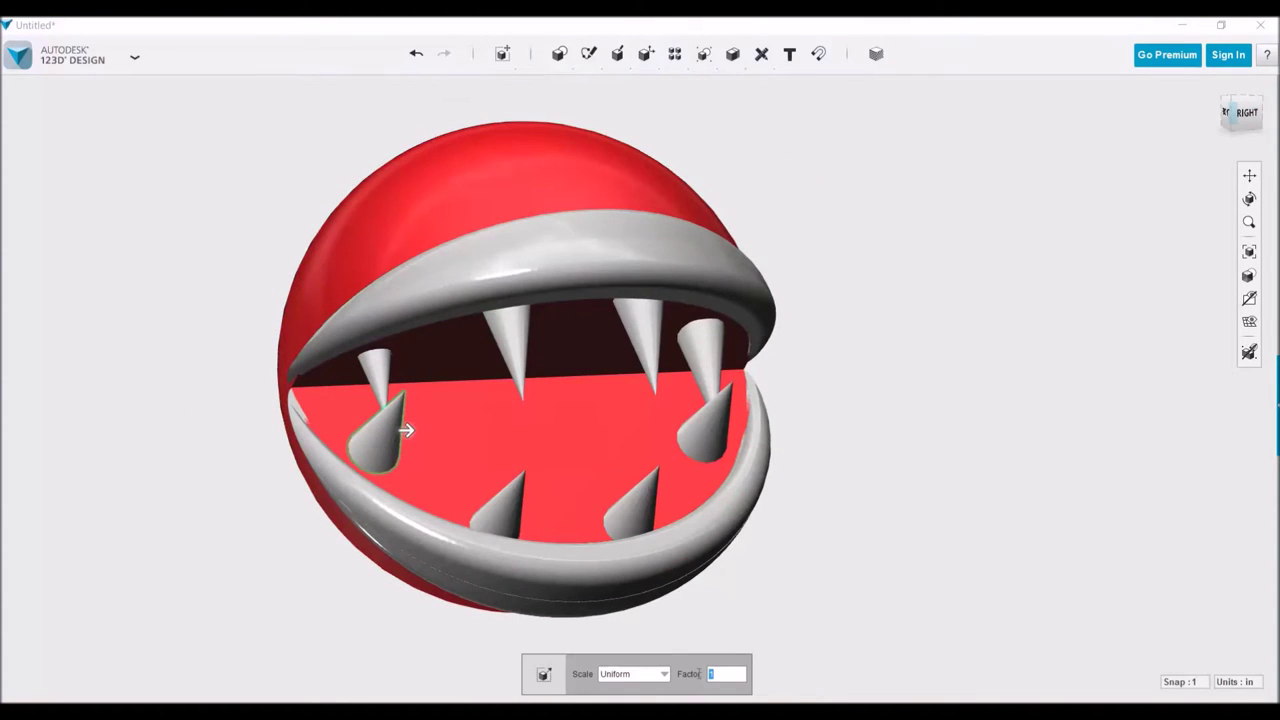
right_drag(694, 677, 427, 465)
key(ctrl+t)
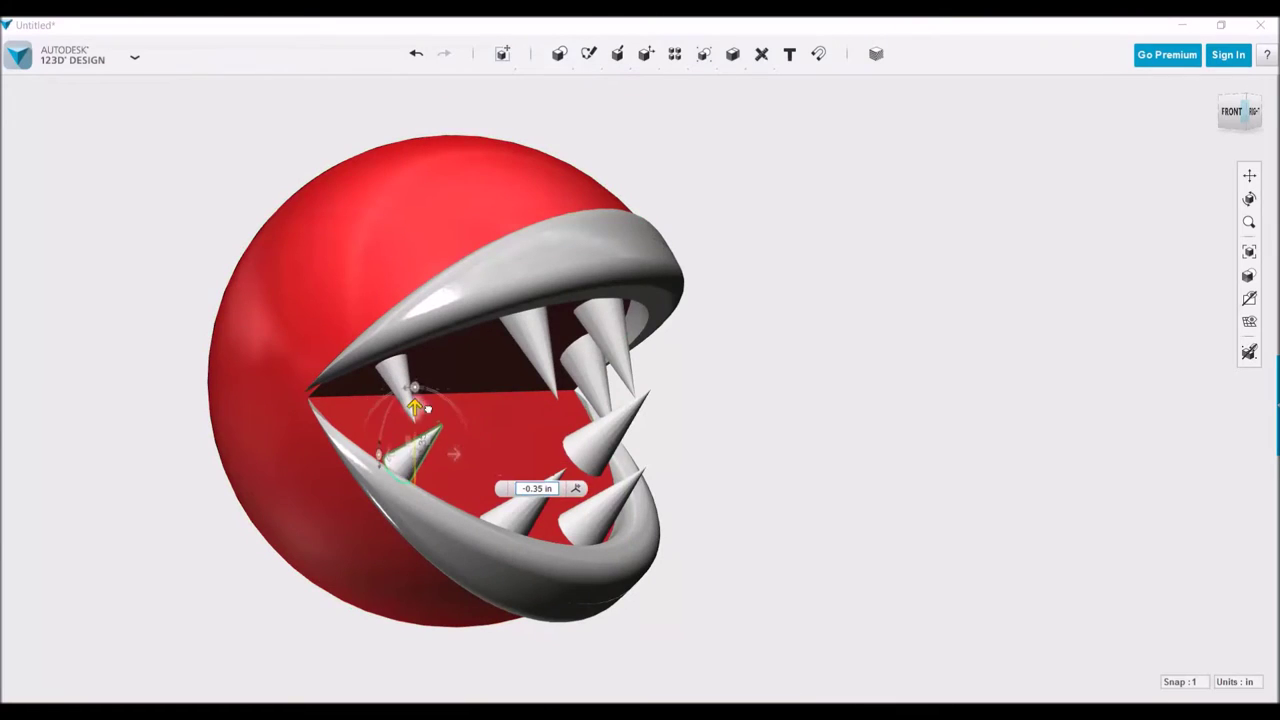
right_drag(438, 418, 403, 435)
mouse_move(373, 458)
right_down()
mouse_move(371, 486)
mouse_move(466, 480)
right_up()
scroll(536, 494, up, 5)
click(548, 468)
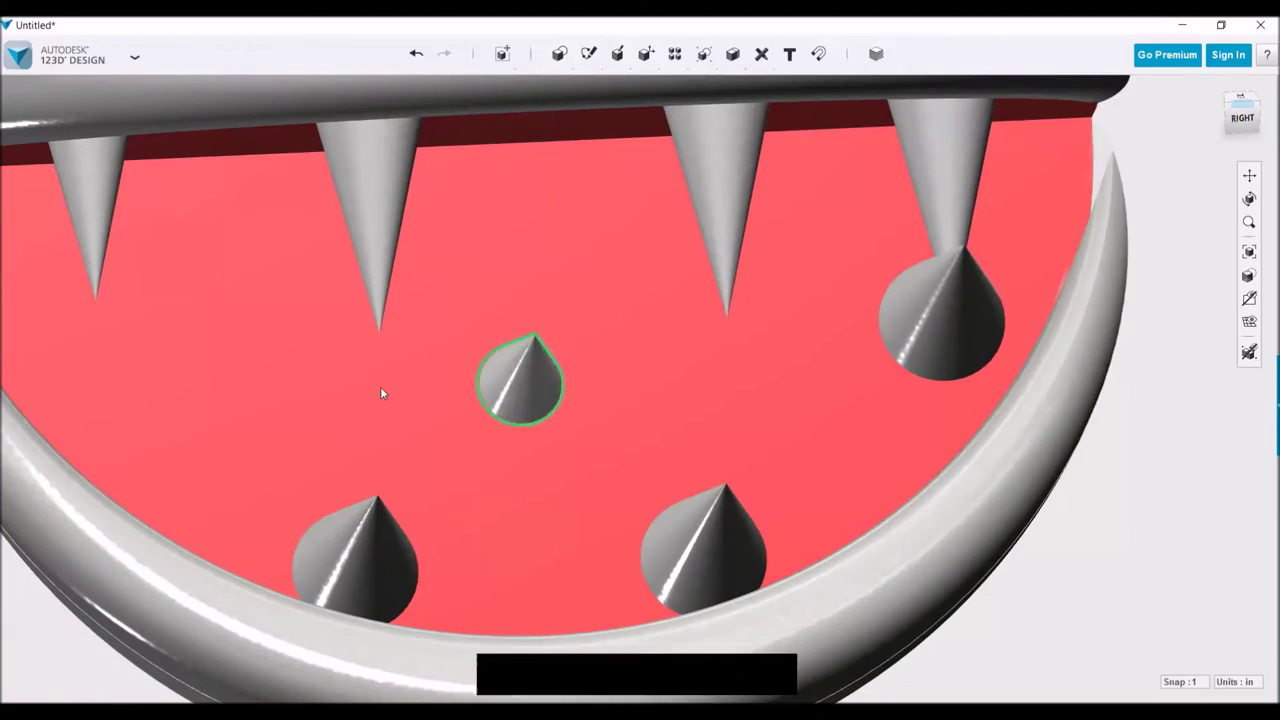
key(ctrl+z)
key(ctrl+z)
drag(465, 345, 480, 375)
right_drag(479, 374, 420, 360)
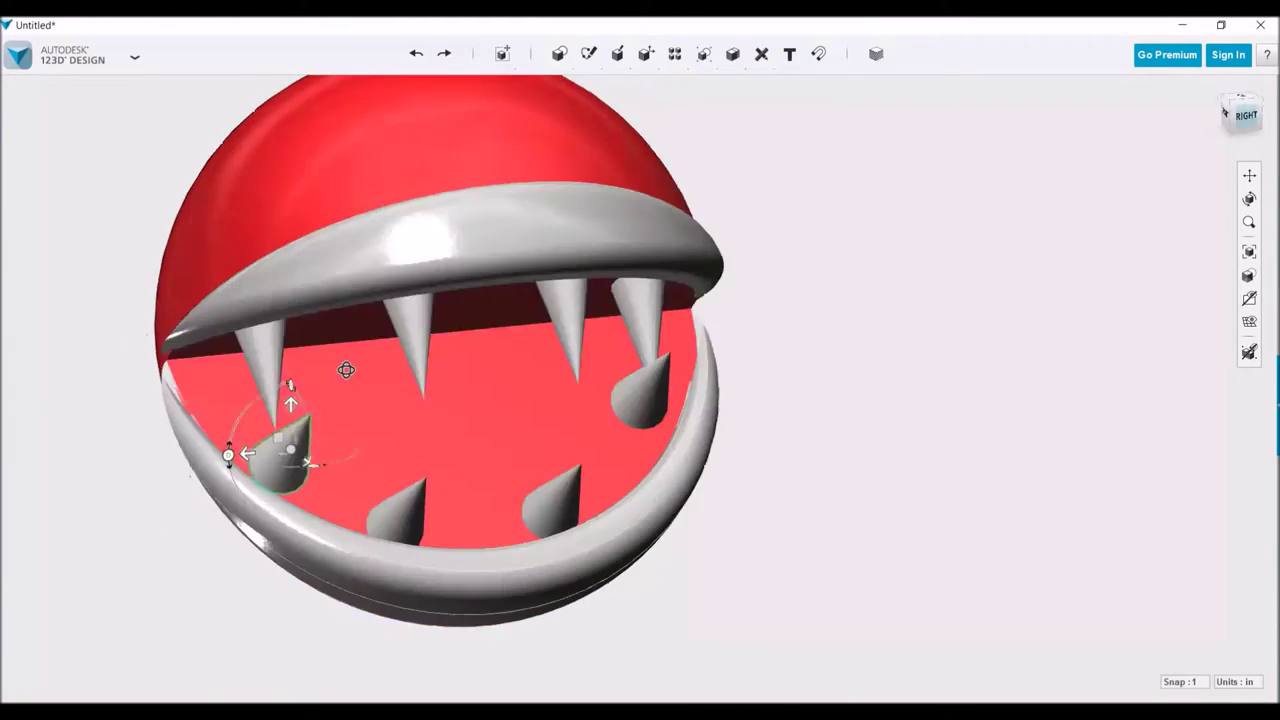
drag(400, 370, 415, 296)
key(ctrl+z)
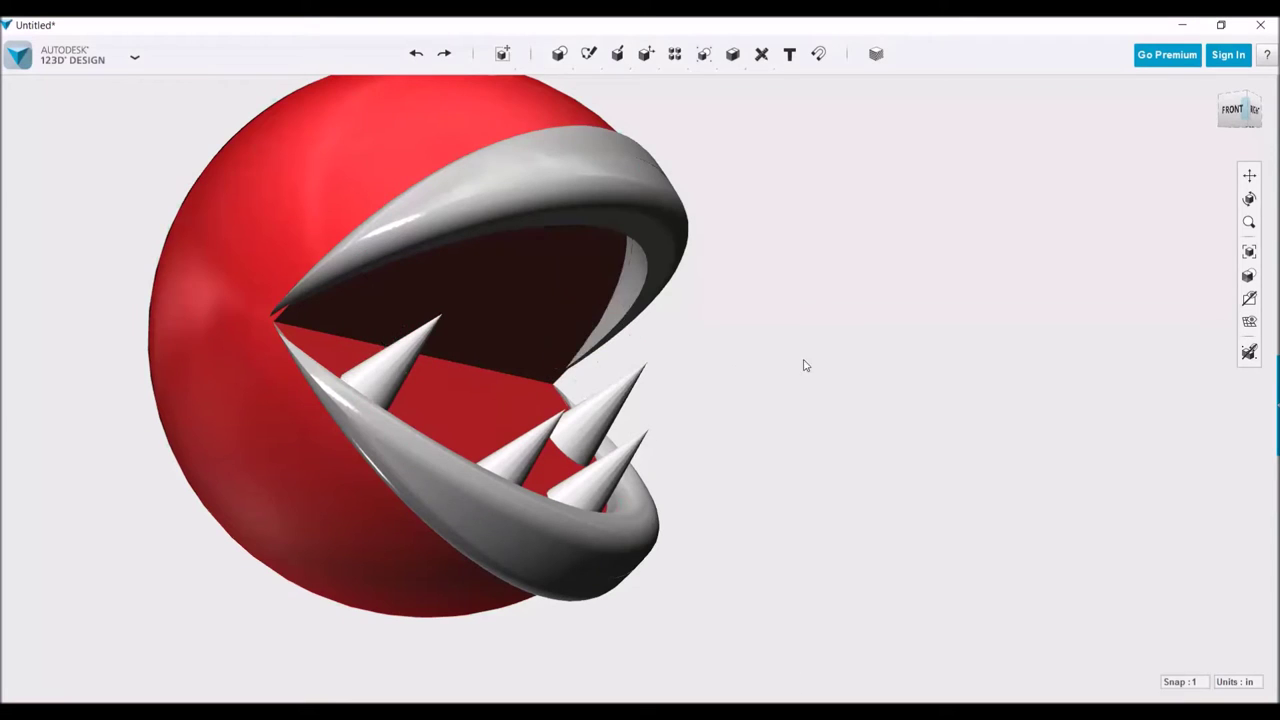
Lower the right and left lower teeth into position on the jaw surface.
right_drag(831, 310, 677, 364)
click(677, 364)
drag(472, 371, 472, 388)
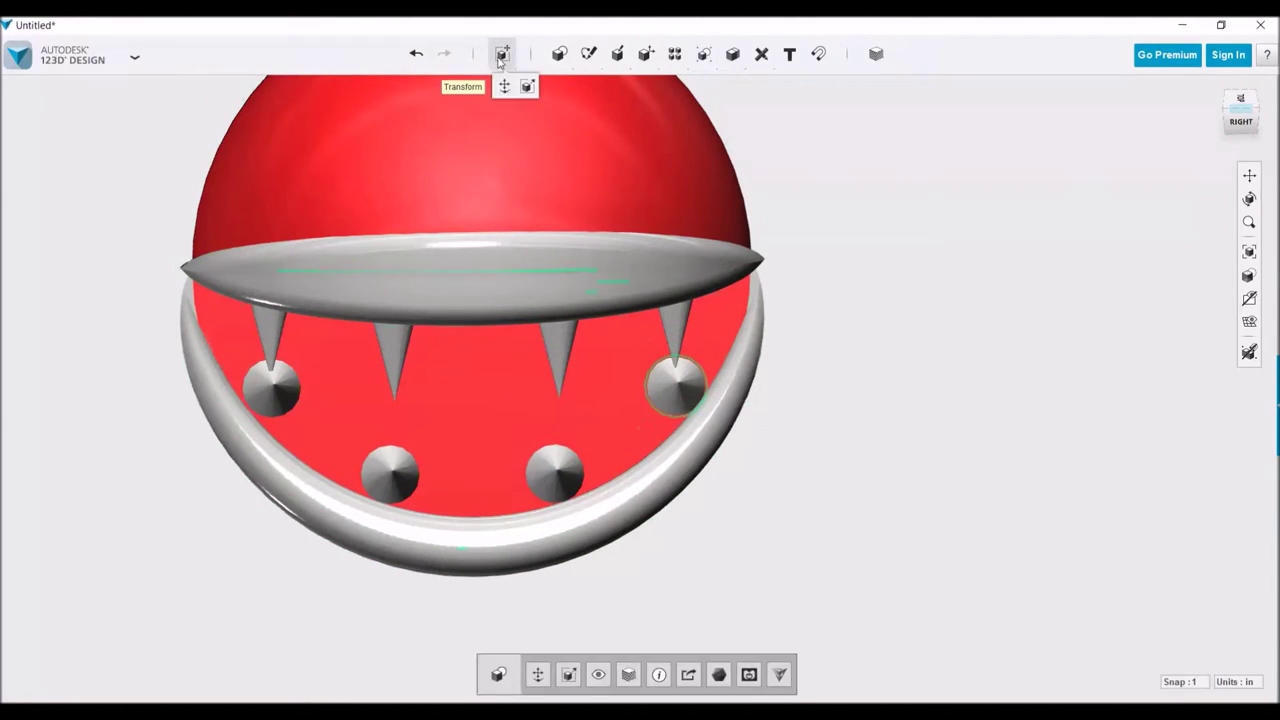
drag(677, 386, 657, 407)
click(272, 388)
click(502, 53)
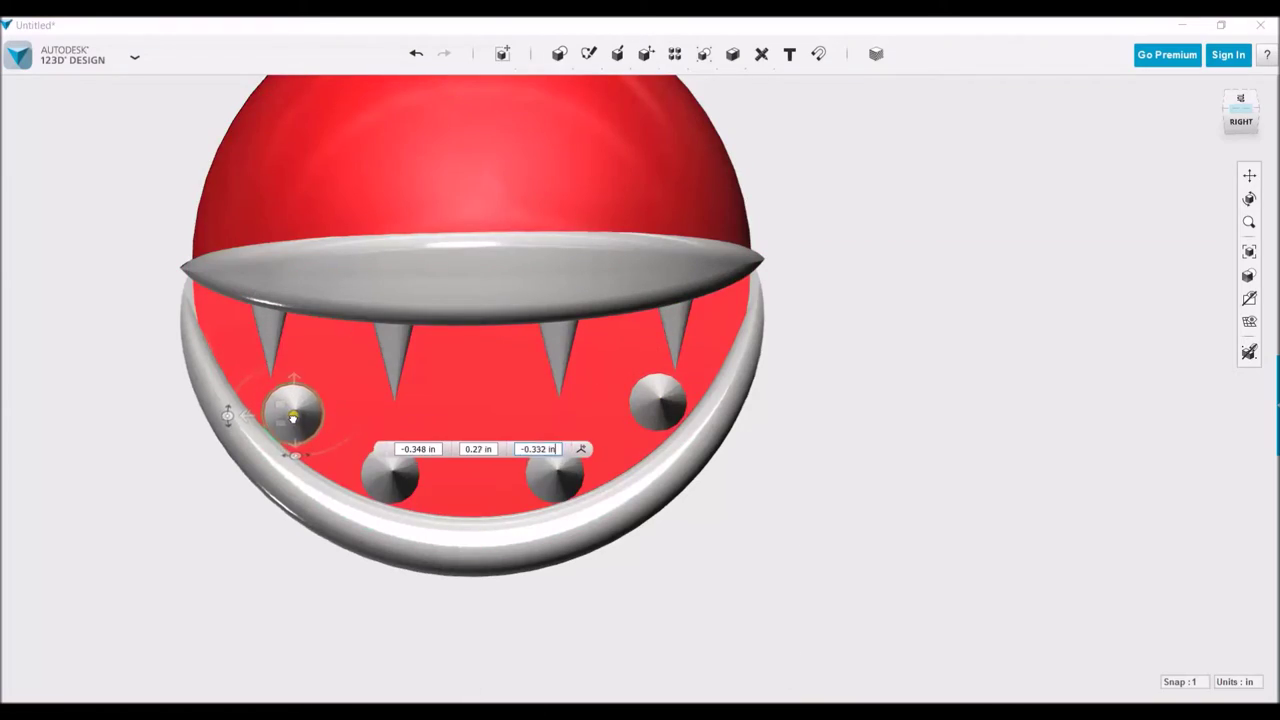
right_drag(330, 420, 306, 252)
mouse_move(280, 360)
right_down()
mouse_move(378, 397)
mouse_move(304, 268)
right_up()
mouse_move(293, 393)
right_down()
mouse_move(333, 485)
mouse_move(777, 417)
mouse_move(806, 271)
mouse_move(529, 166)
mouse_move(813, 263)
right_up()
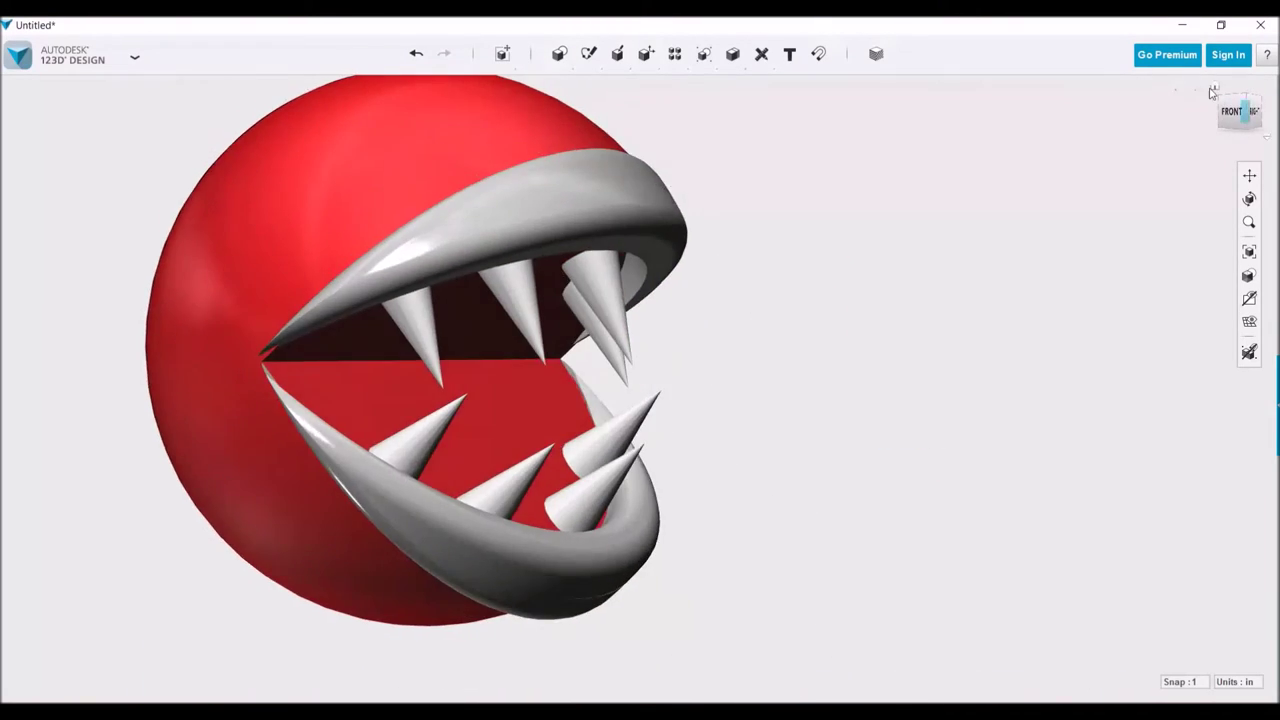
Draw a four-point spline from above the pipe, bending up to the head.
scroll(813, 263, down, 5)
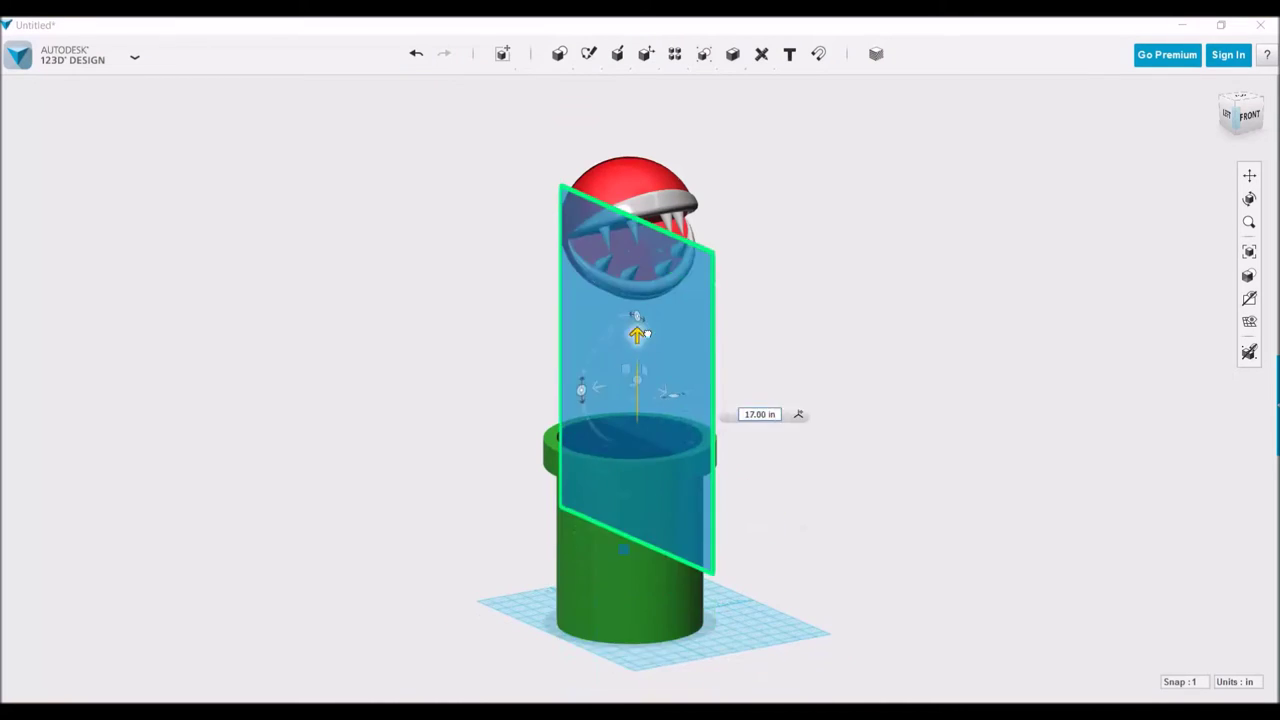
click(643, 445)
click(565, 343)
click(512, 285)
click(566, 201)
key(Return)
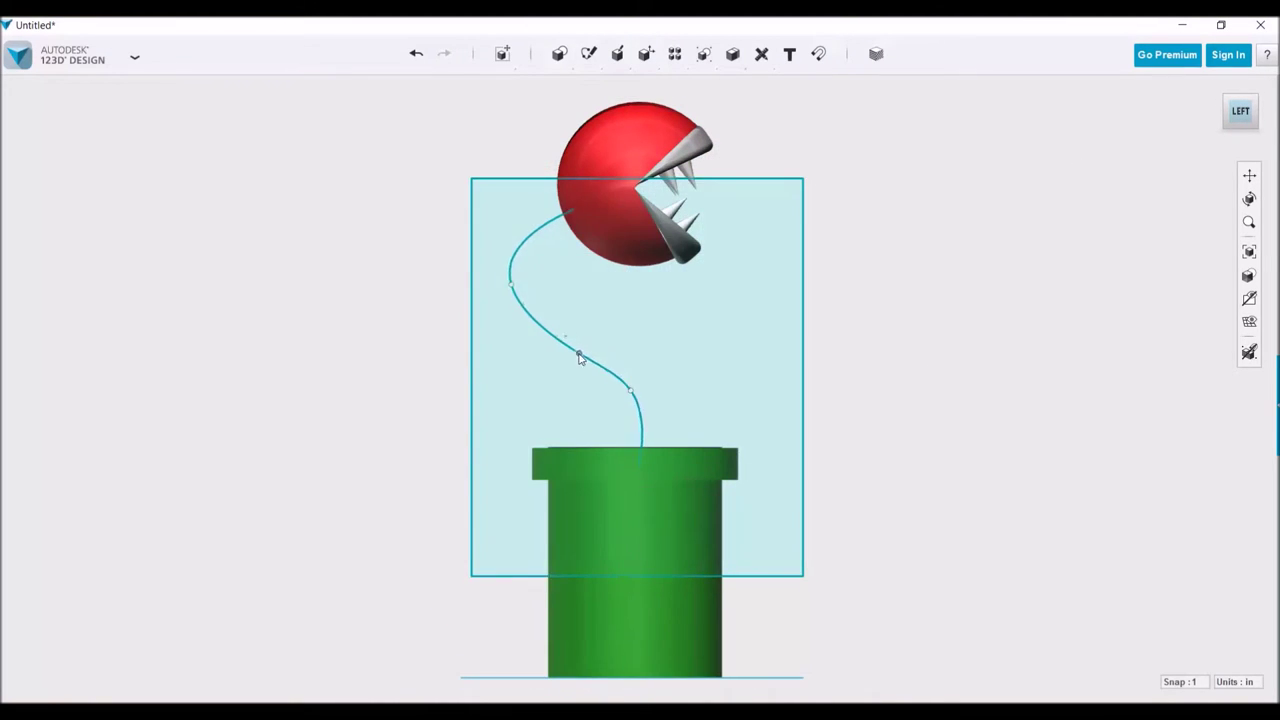
mouse_move(512, 288)
right_down()
mouse_move(934, 423)
mouse_move(992, 392)
mouse_move(802, 258)
right_up()
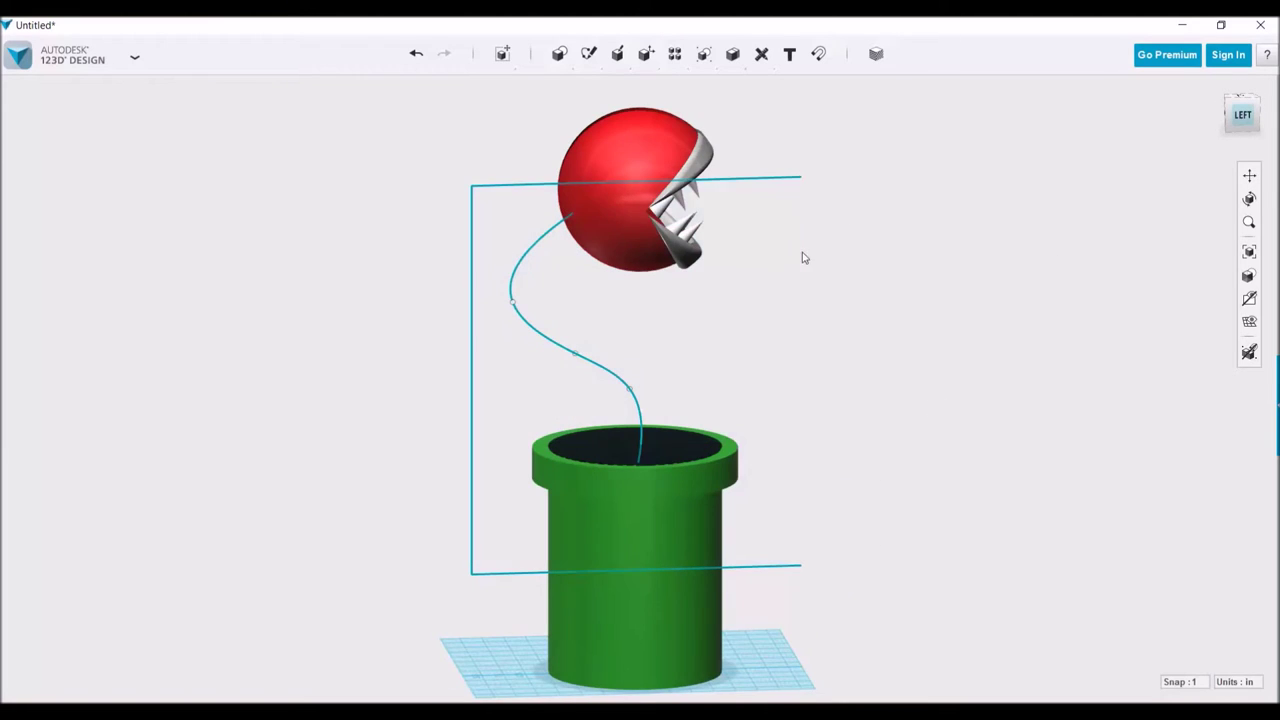
click(1241, 100)
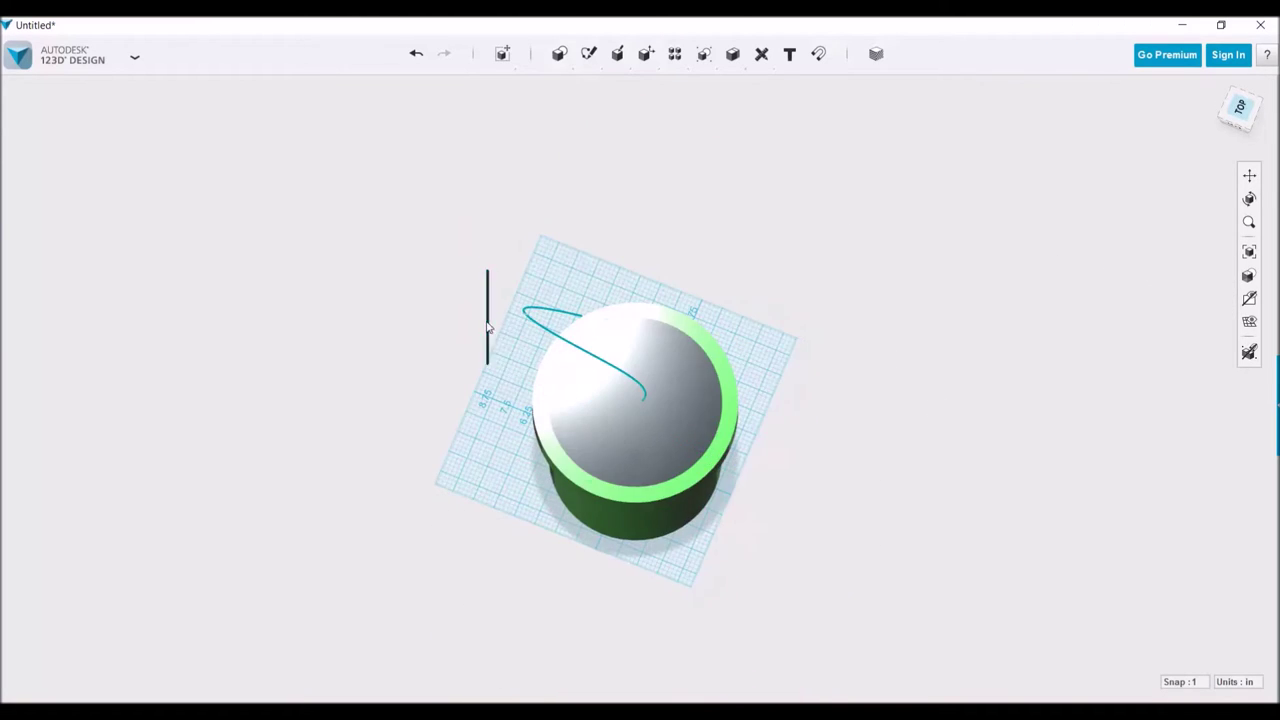
Sketch a circle on the pipe's inner floor, centred at the stem curve's end.
click(692, 406)
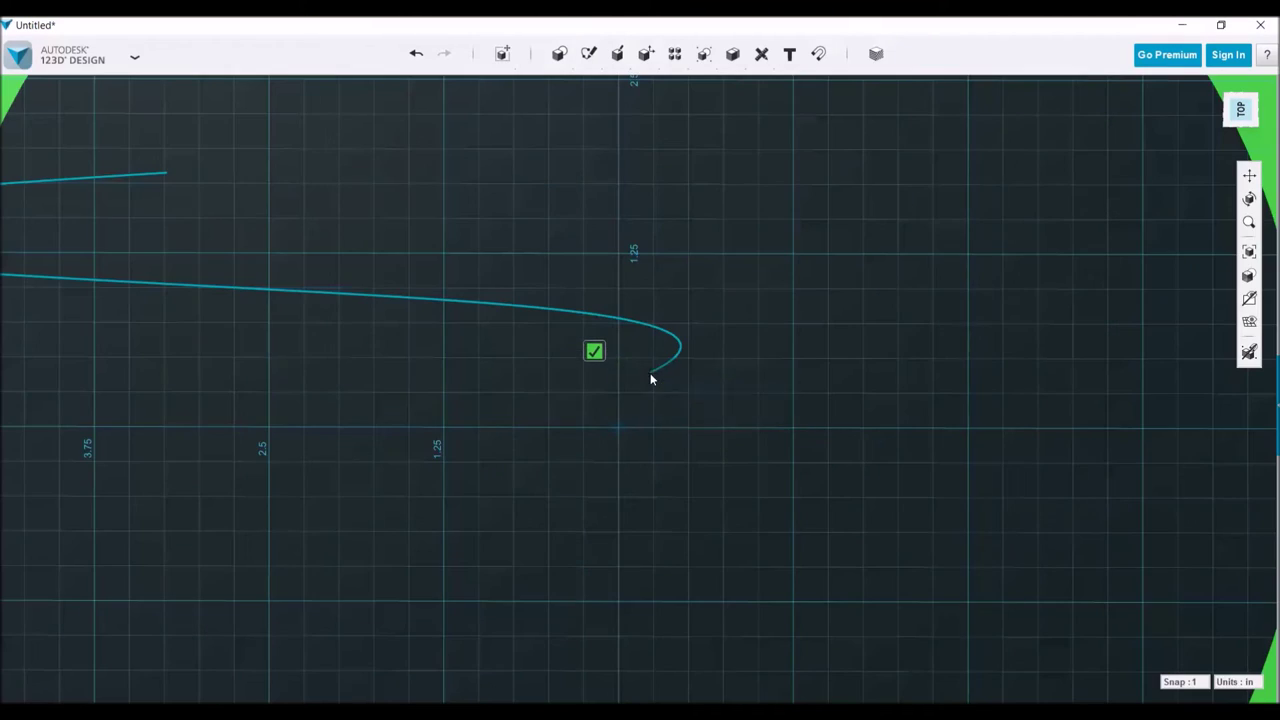
click(660, 390)
click(698, 425)
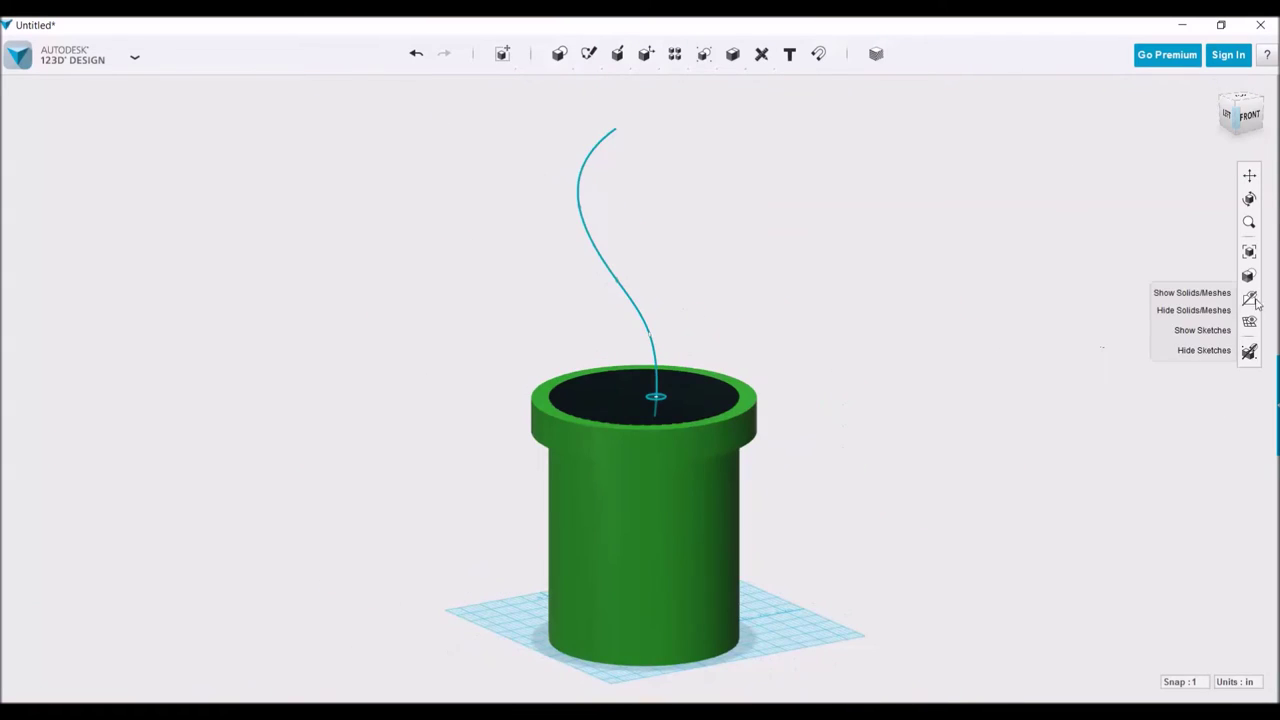
Start a Sweep with the circle as the profile along the stem spline.
click(617, 53)
click(614, 83)
scroll(492, 300, down, 5)
Give the stem a green material and add a sphere at its base.
click(876, 55)
text(2.5)
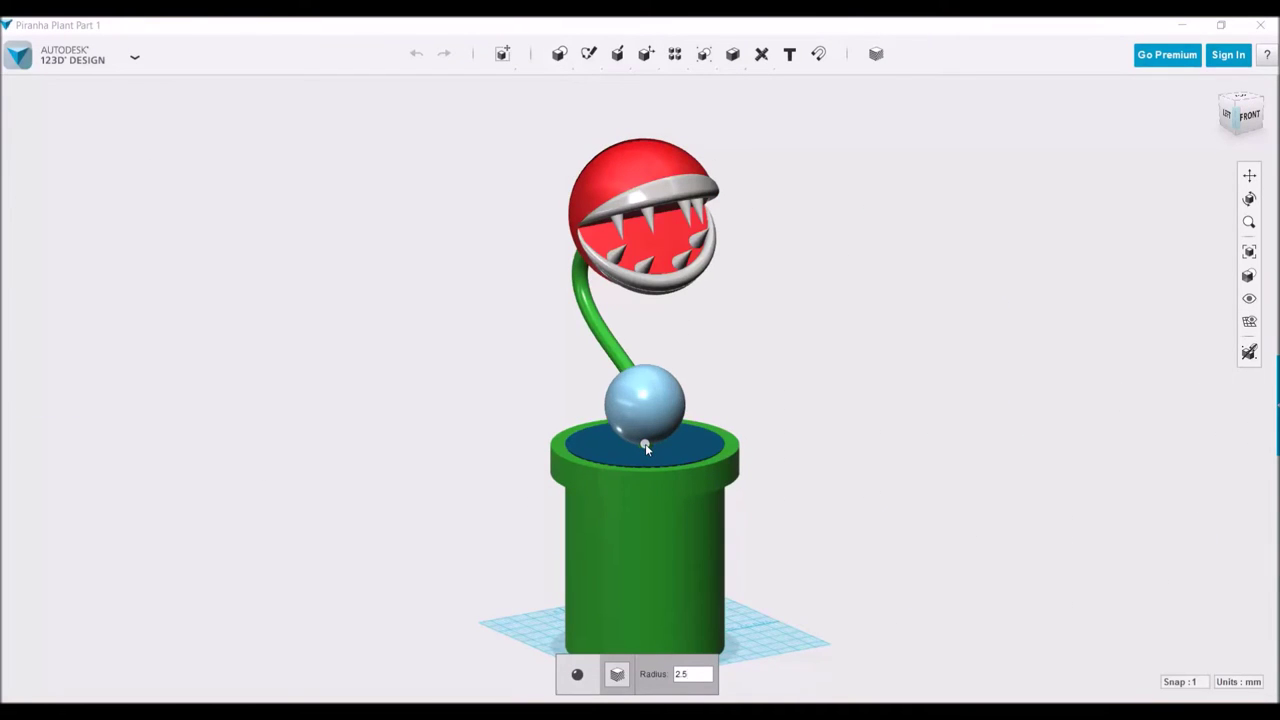
click(645, 448)
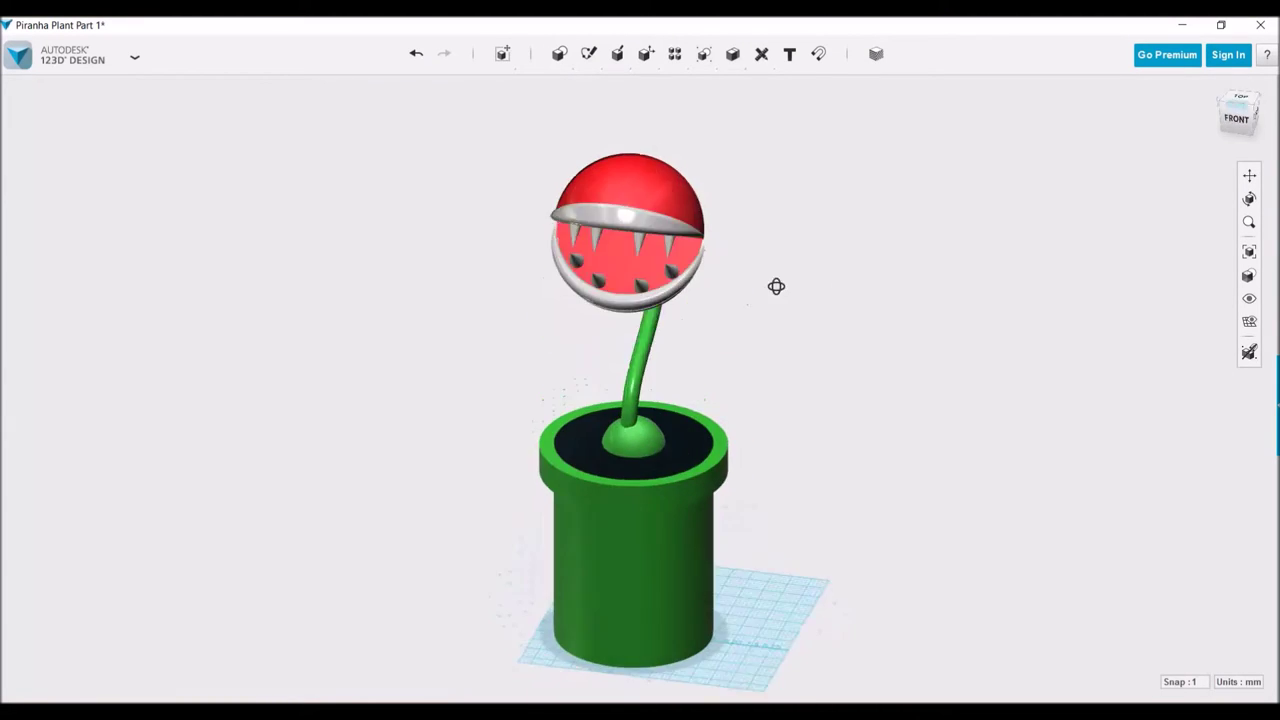
click(1240, 105)
Sketch a rectangle on the ground grid beside the pipe.
click(589, 53)
click(589, 86)
click(331, 306)
click(509, 429)
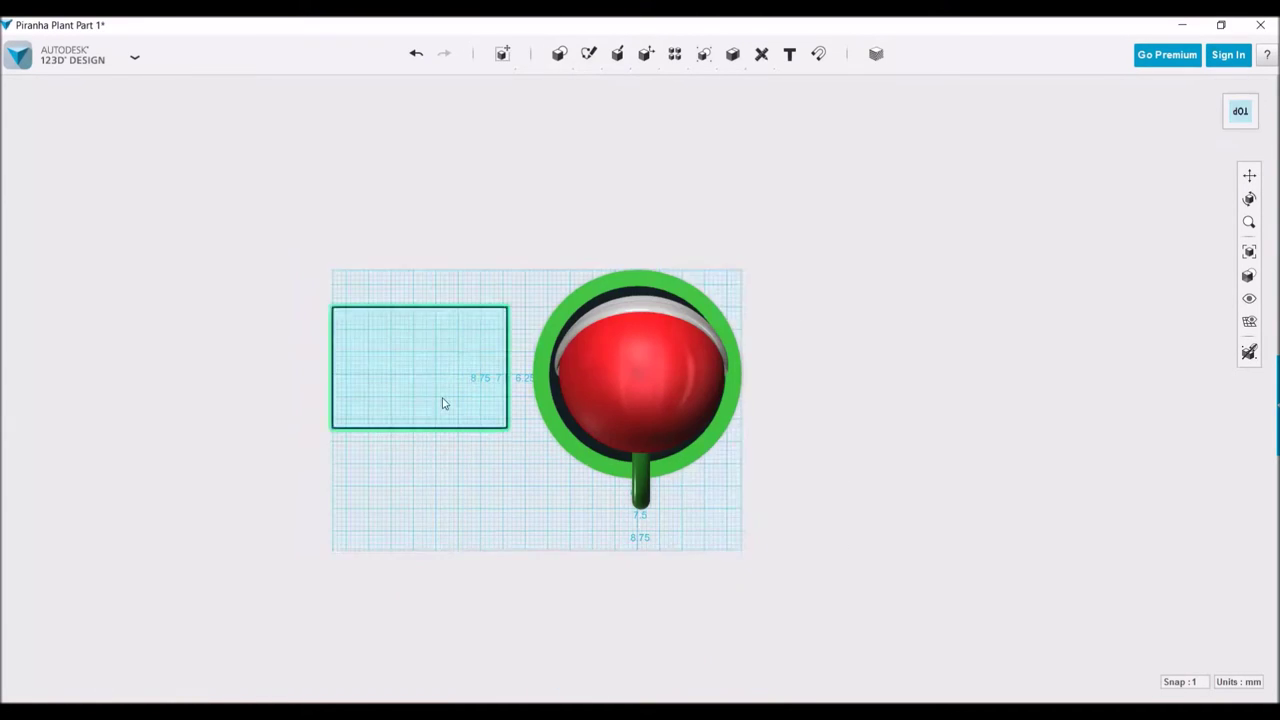
Rotate the rectangle sketch 90° so it stands upright.
key(Escape)
click(504, 86)
right_drag(526, 443, 663, 371)
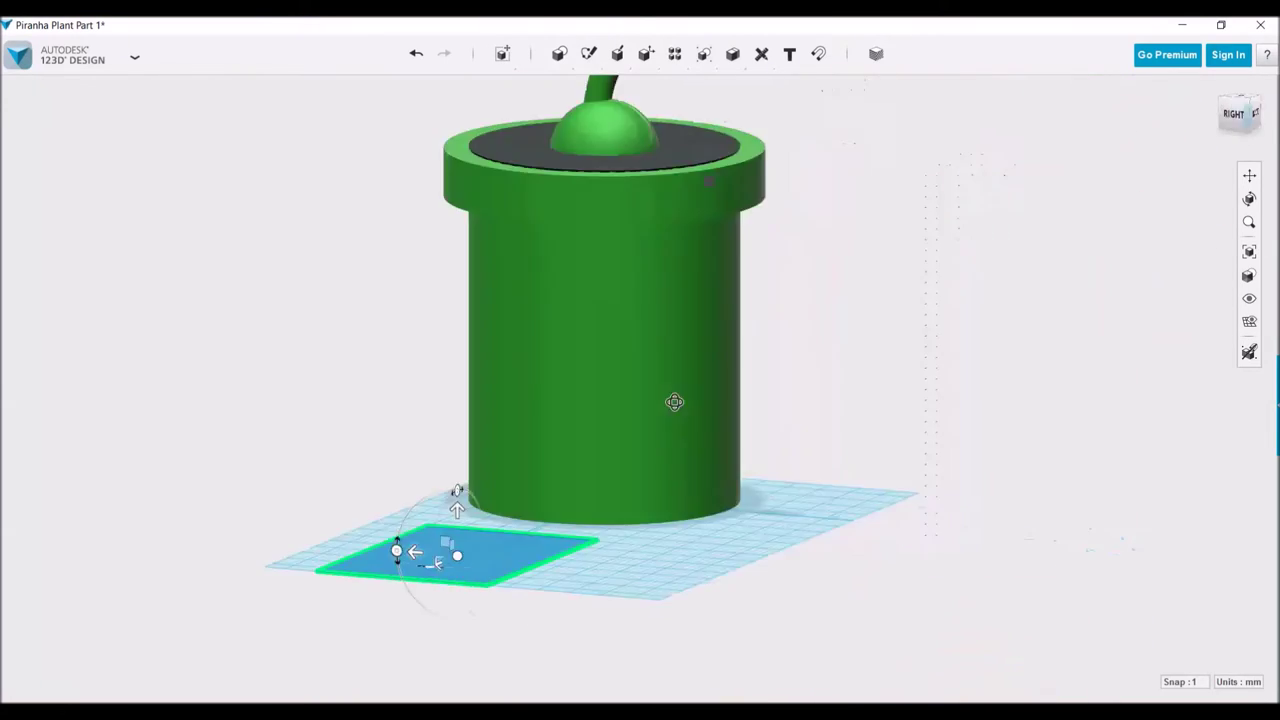
drag(486, 414, 611, 402)
scroll(623, 471, up, 3)
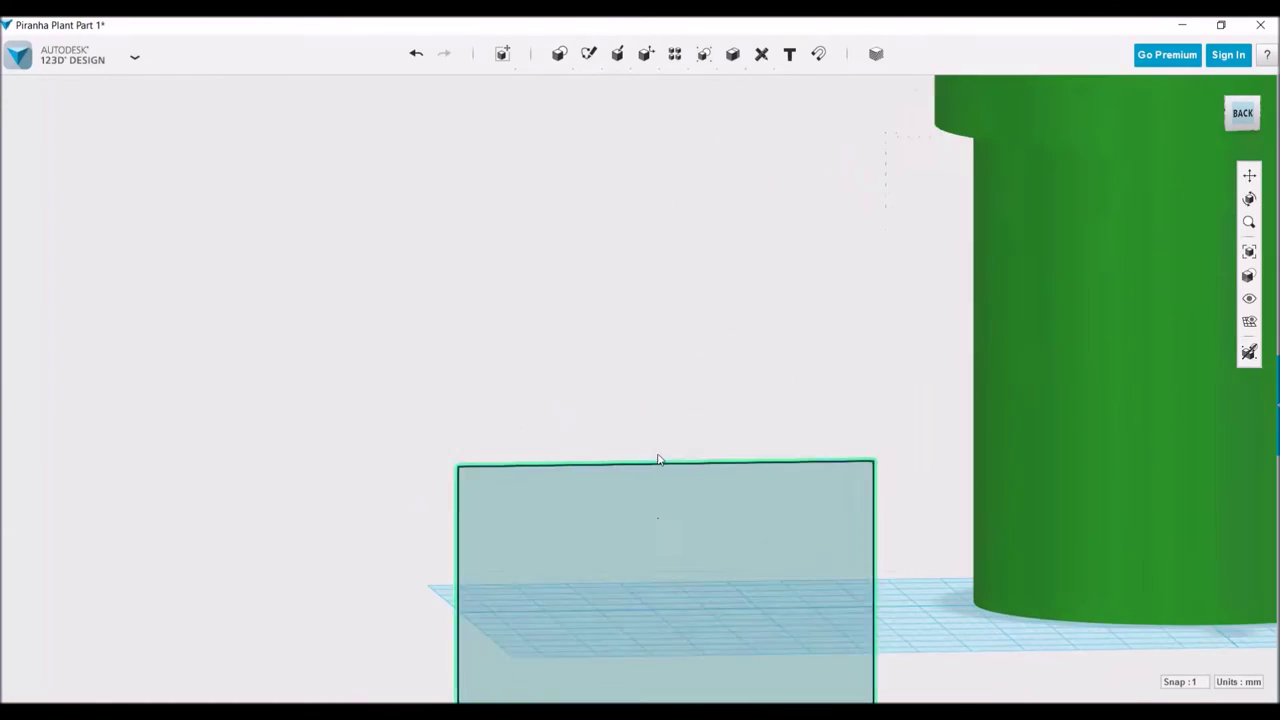
Draw a closed, wing-shaped arc outline on the upright rectangle.
click(767, 88)
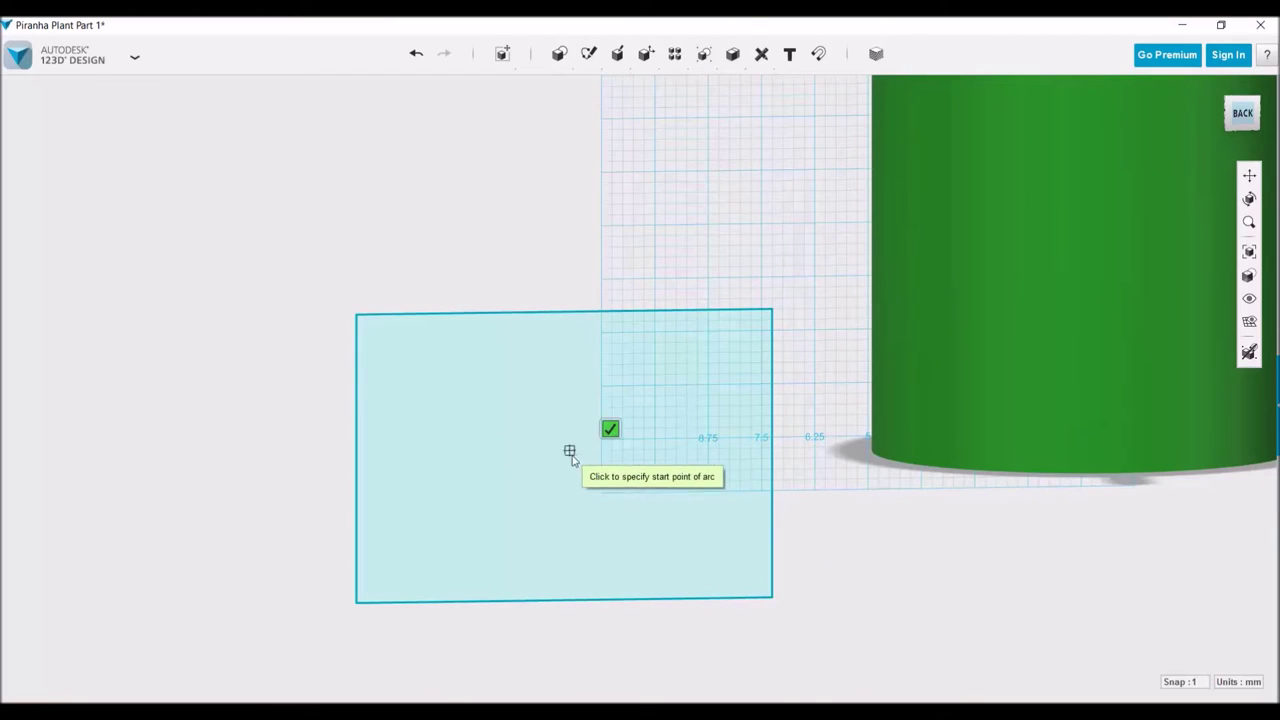
click(575, 460)
click(558, 456)
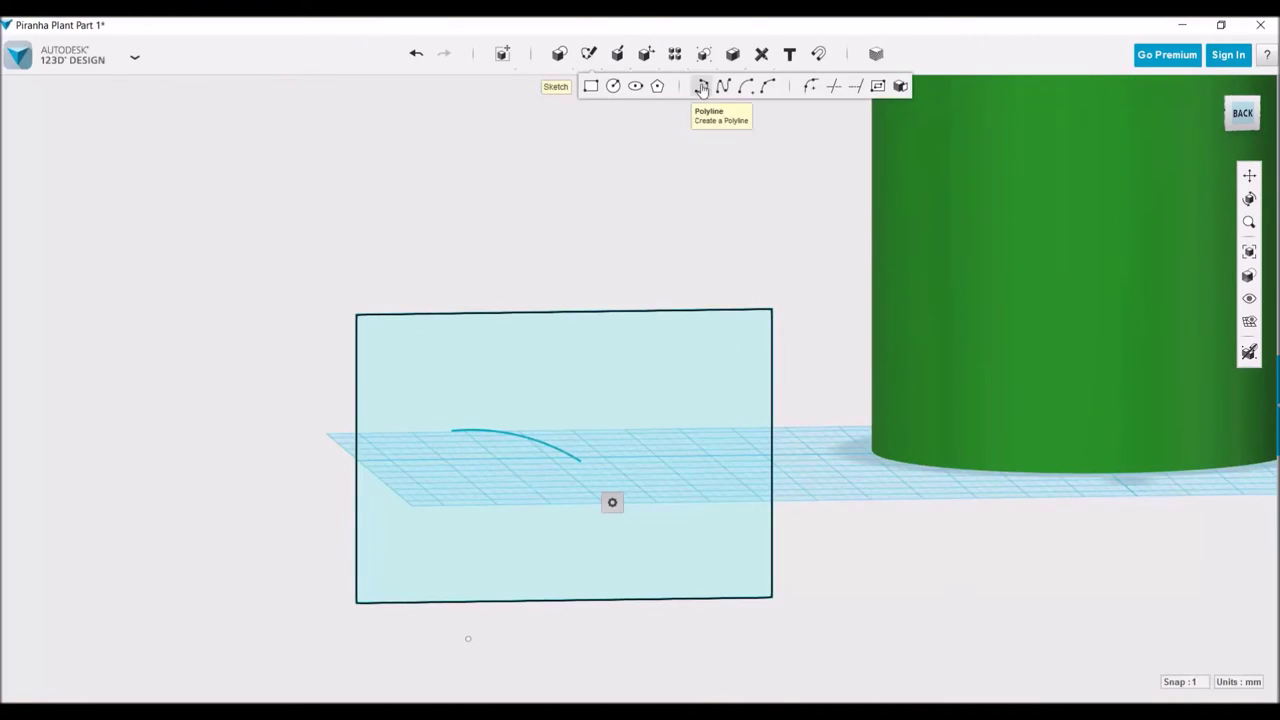
click(703, 88)
click(580, 460)
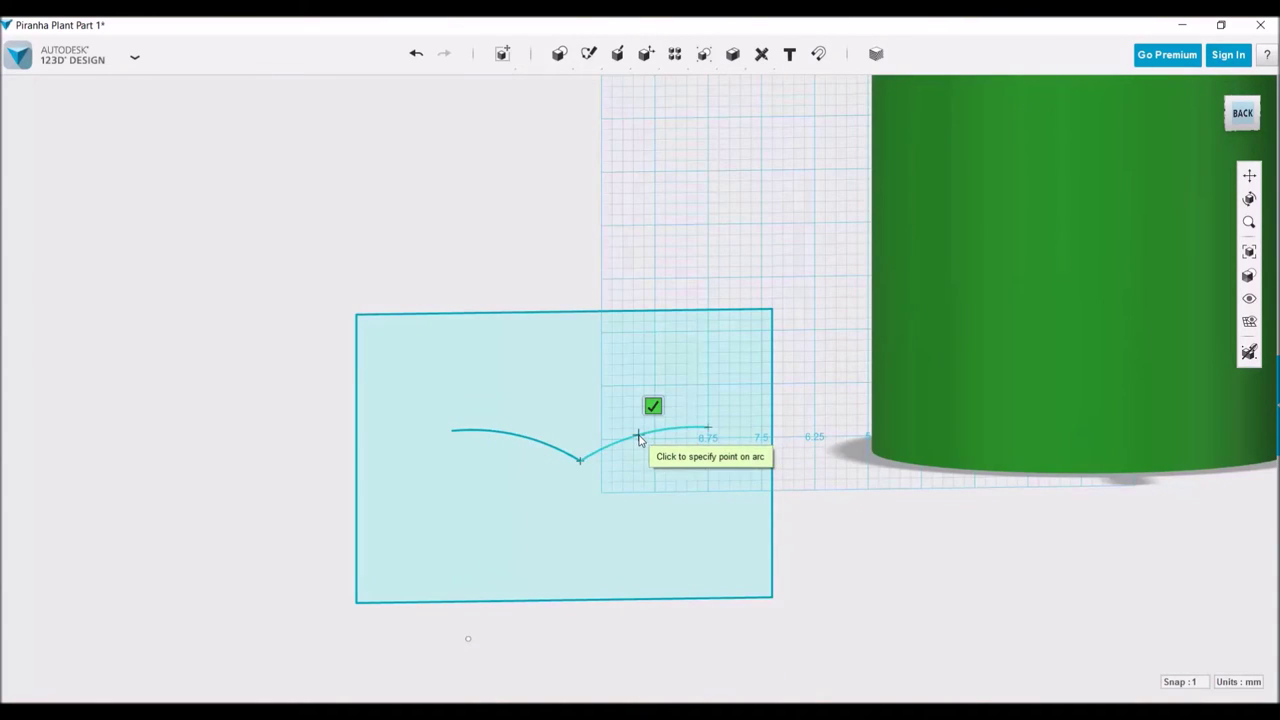
click(638, 437)
click(700, 88)
click(500, 434)
click(578, 440)
click(620, 420)
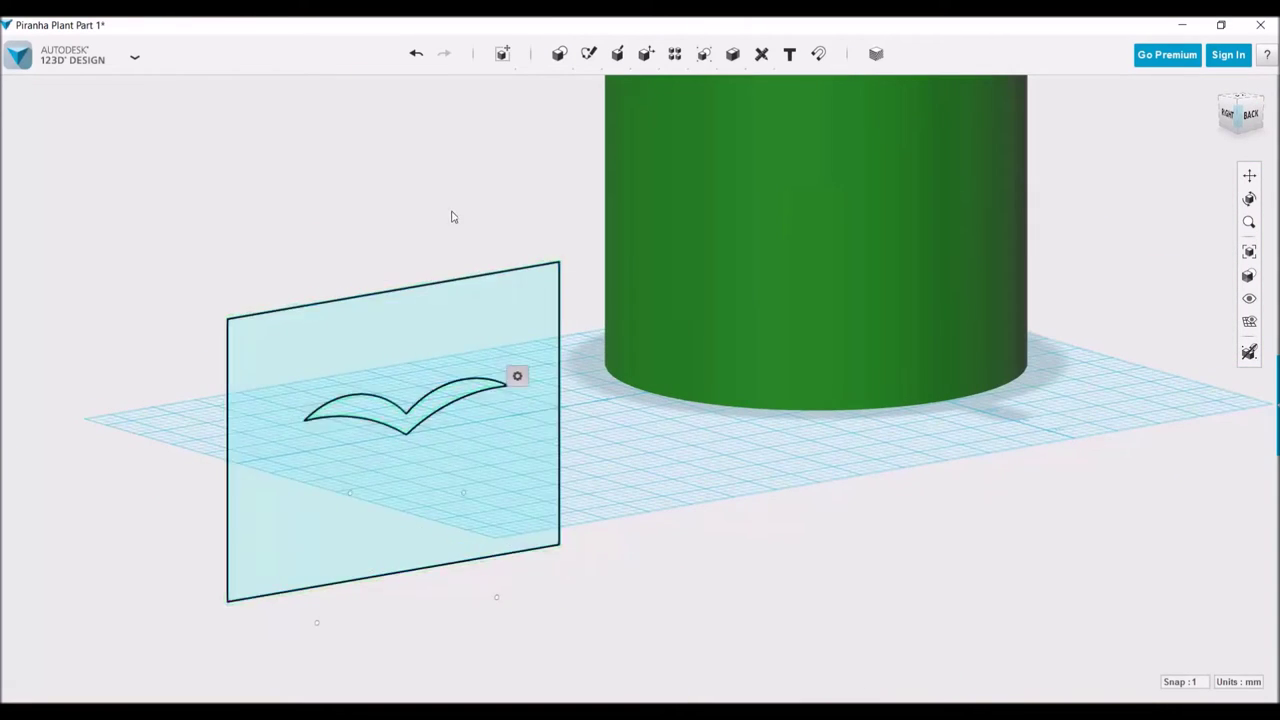
Tilt the leaf sketch by about 5 degrees.
click(491, 330)
key(ctrl+t)
drag(256, 364, 300, 400)
click(422, 397)
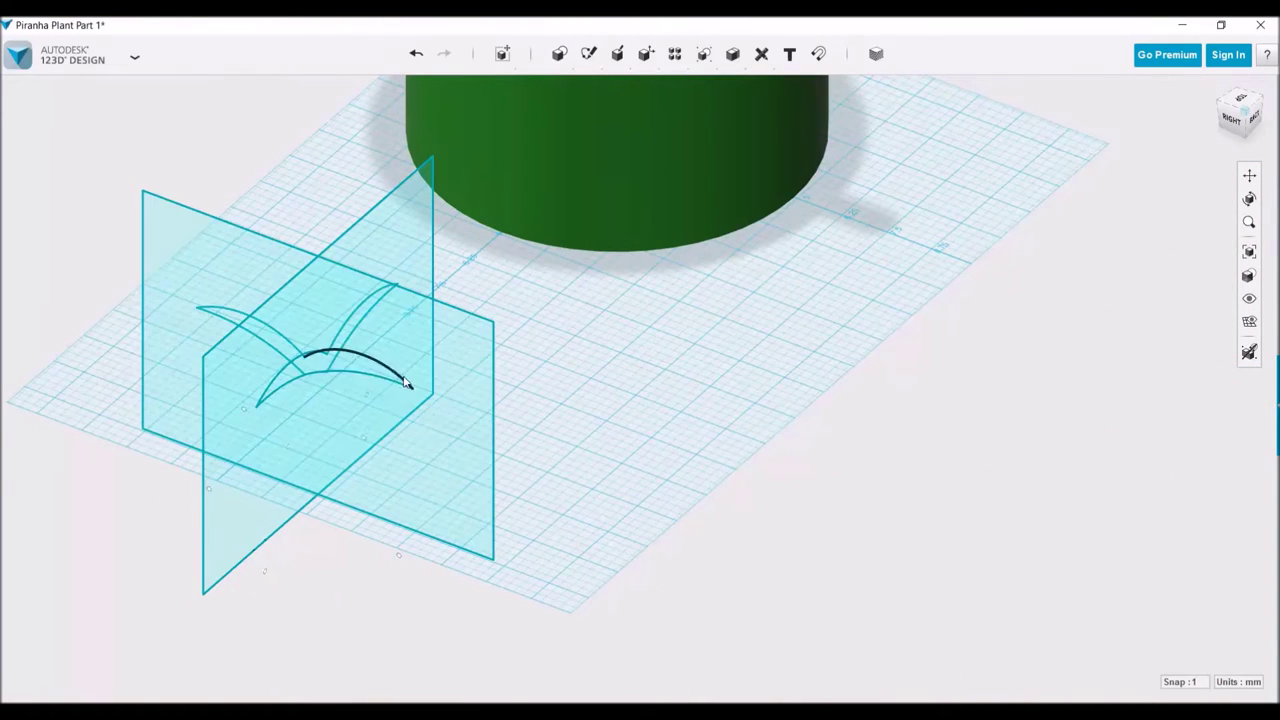
Draw a curved spline path starting at the pipe's bottom edge.
scroll(630, 575, up, 5)
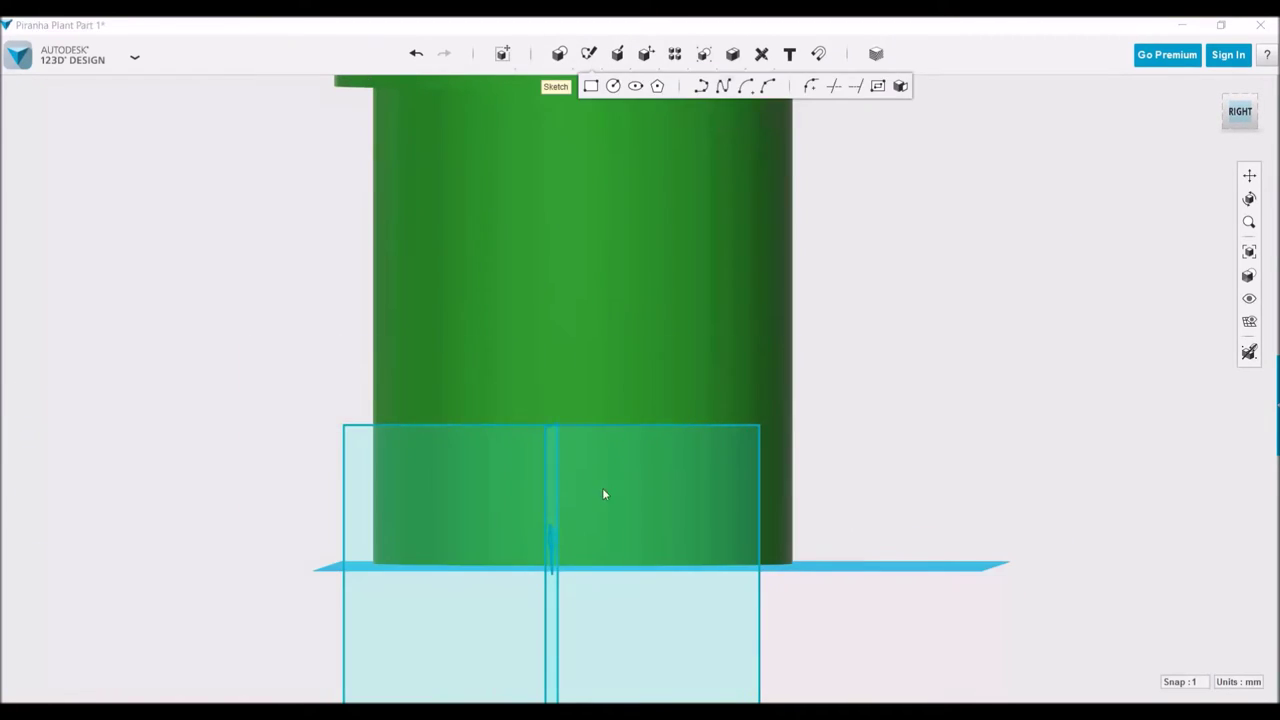
scroll(603, 493, up, 3)
click(665, 580)
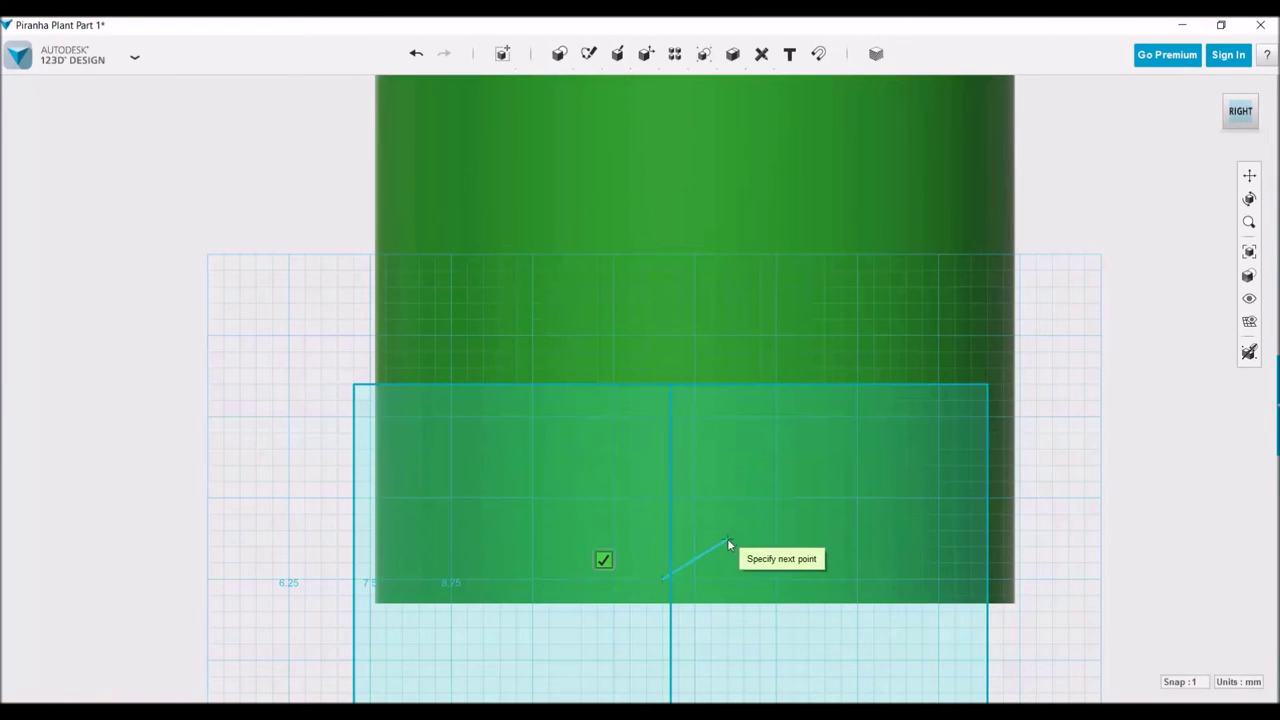
double_click(1166, 548)
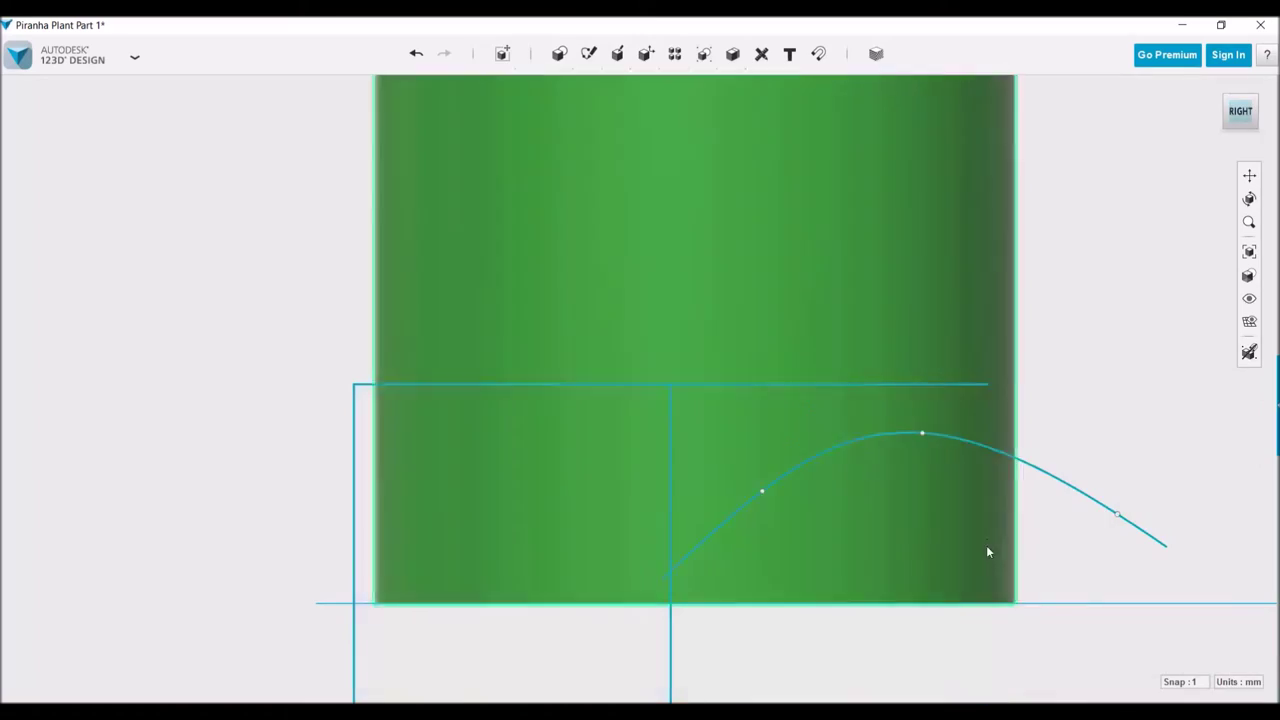
Sweep the leaf profile along the spline path.
click(617, 54)
click(660, 85)
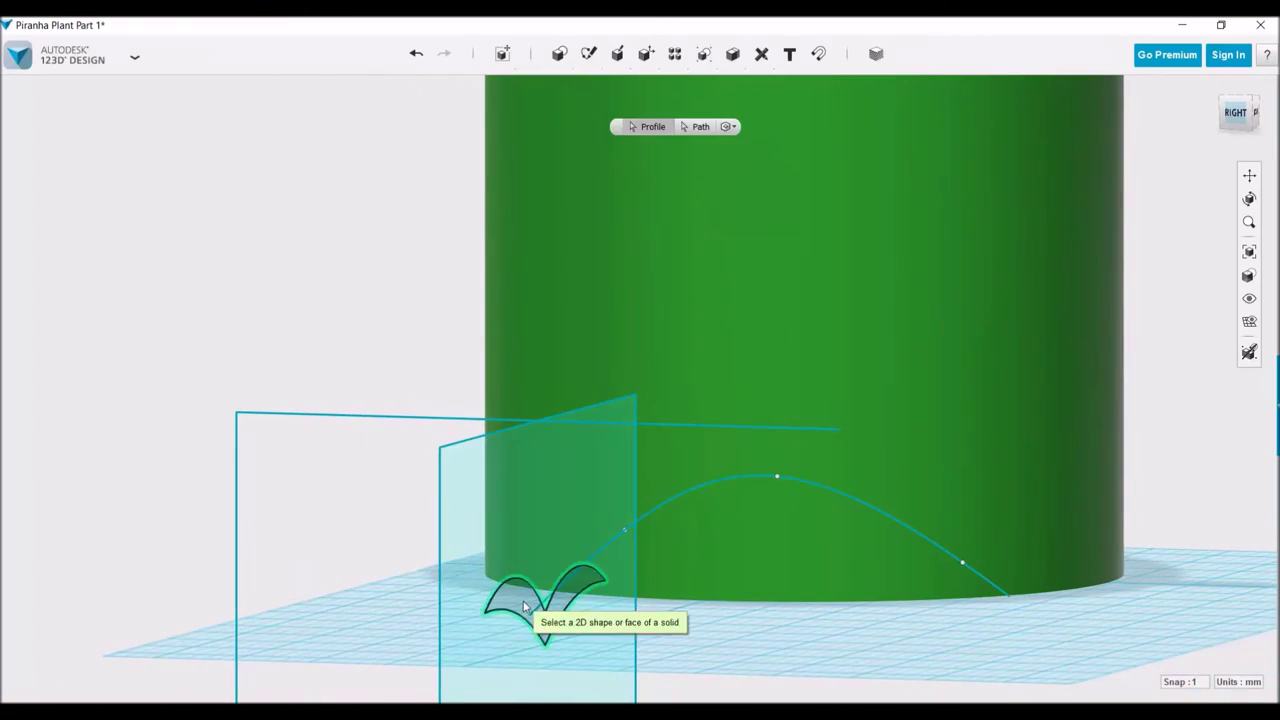
click(712, 484)
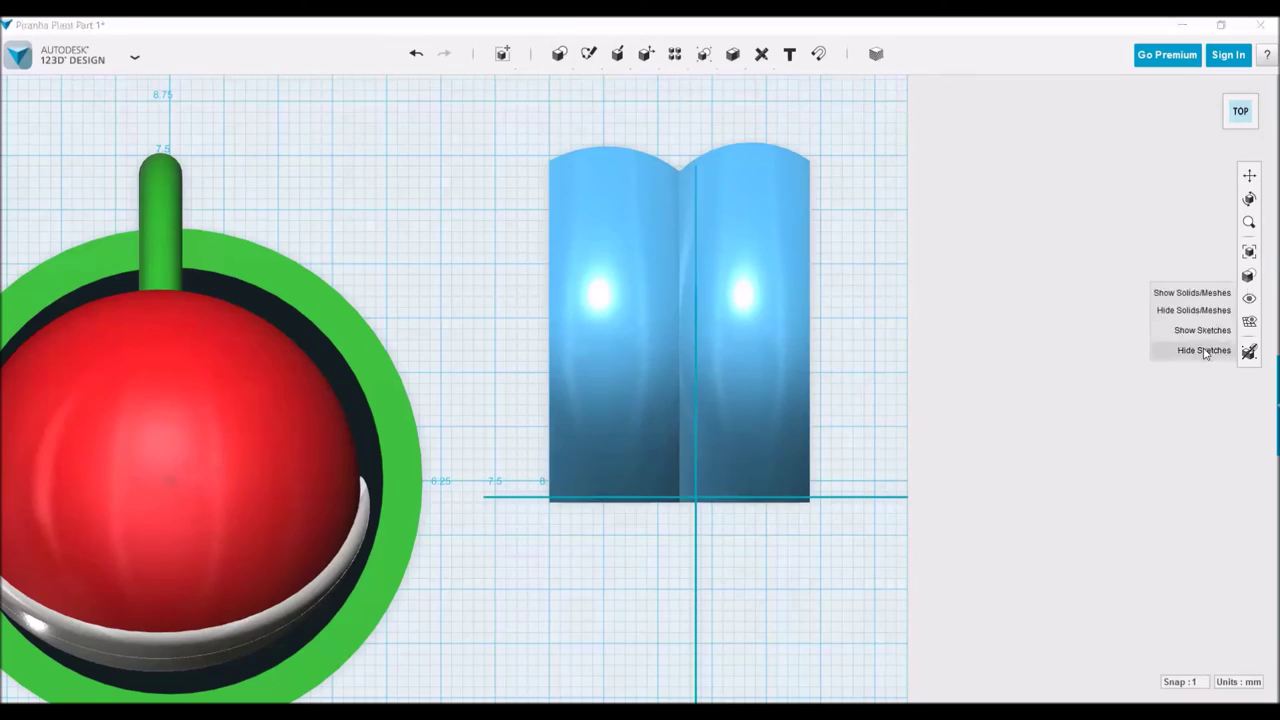
Cancel the unwanted rectangle sketch and switch to Outlines Only display.
click(1204, 350)
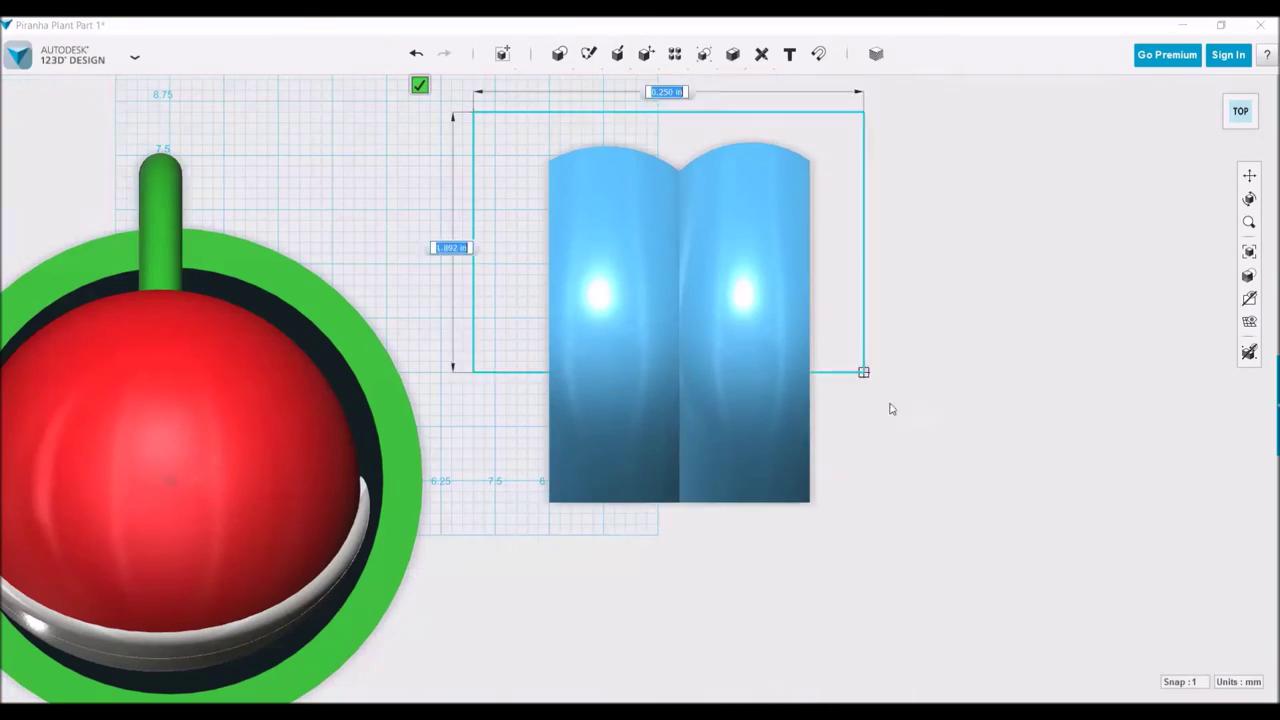
key(Escape)
click(1206, 308)
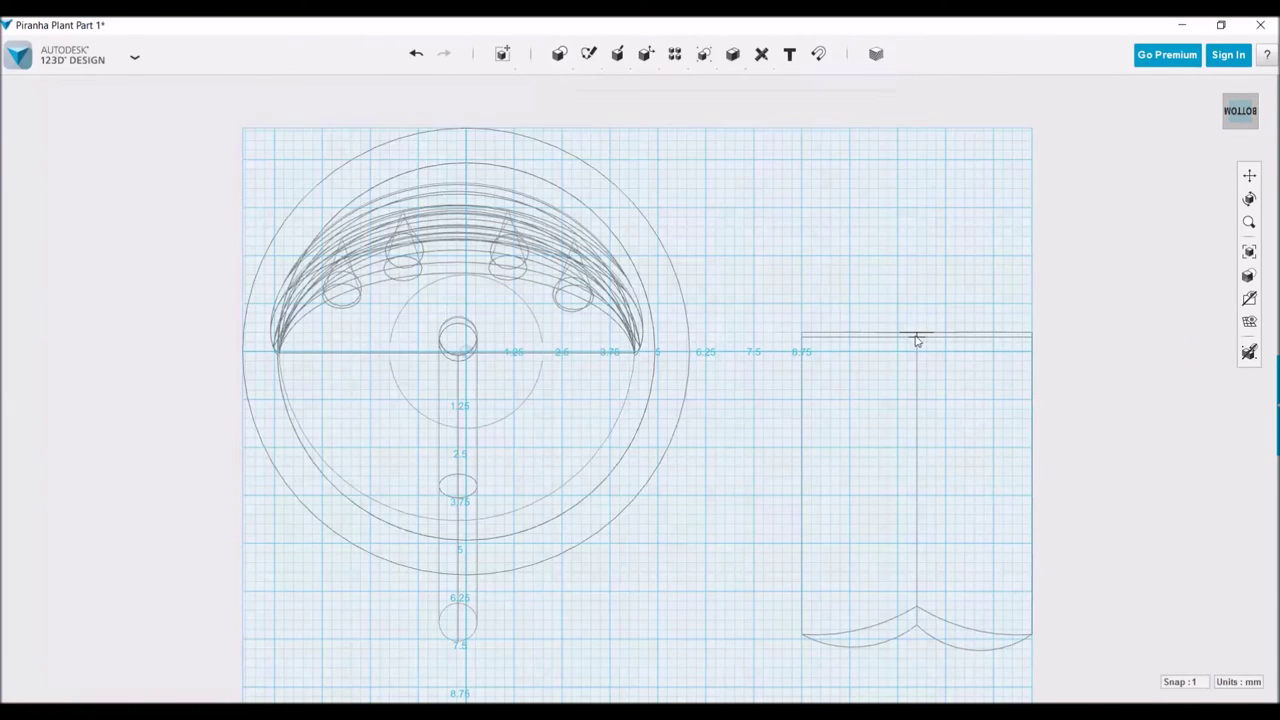
Draw the scalloped leaf edge with arcs and close it with a straight edge.
click(916, 336)
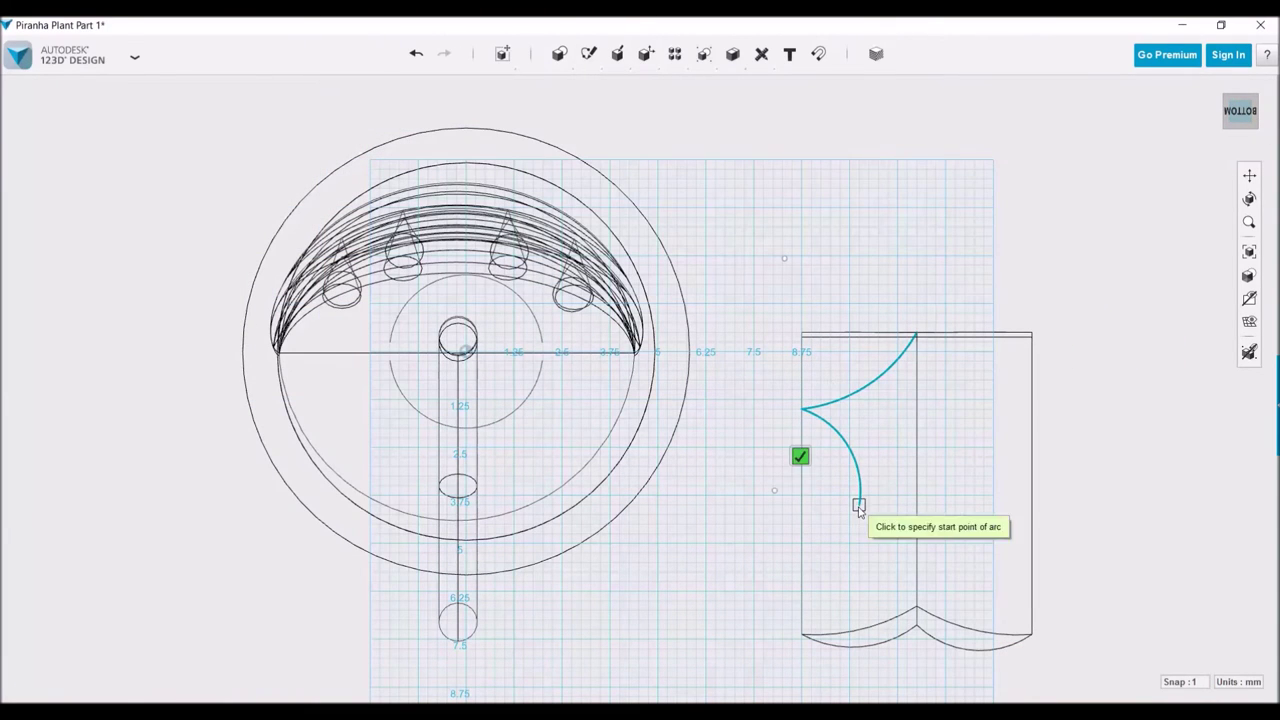
scroll(890, 548, up, 3)
click(933, 615)
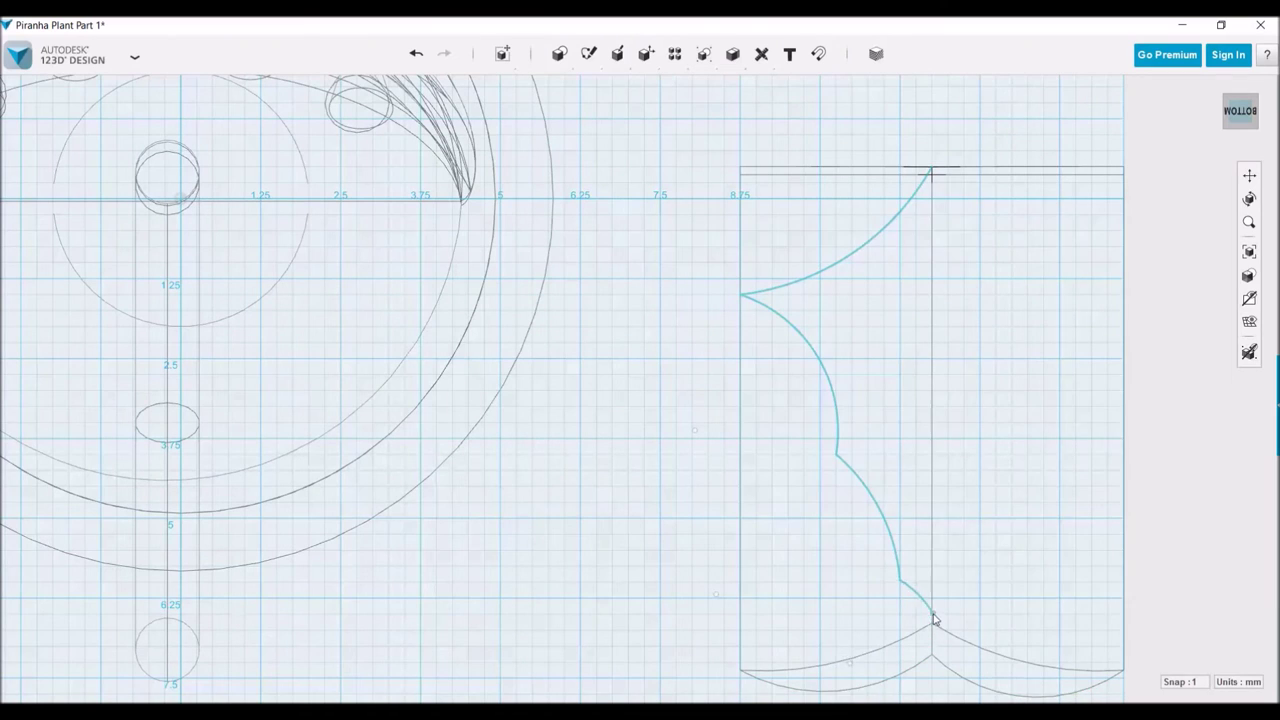
drag(870, 550, 843, 550)
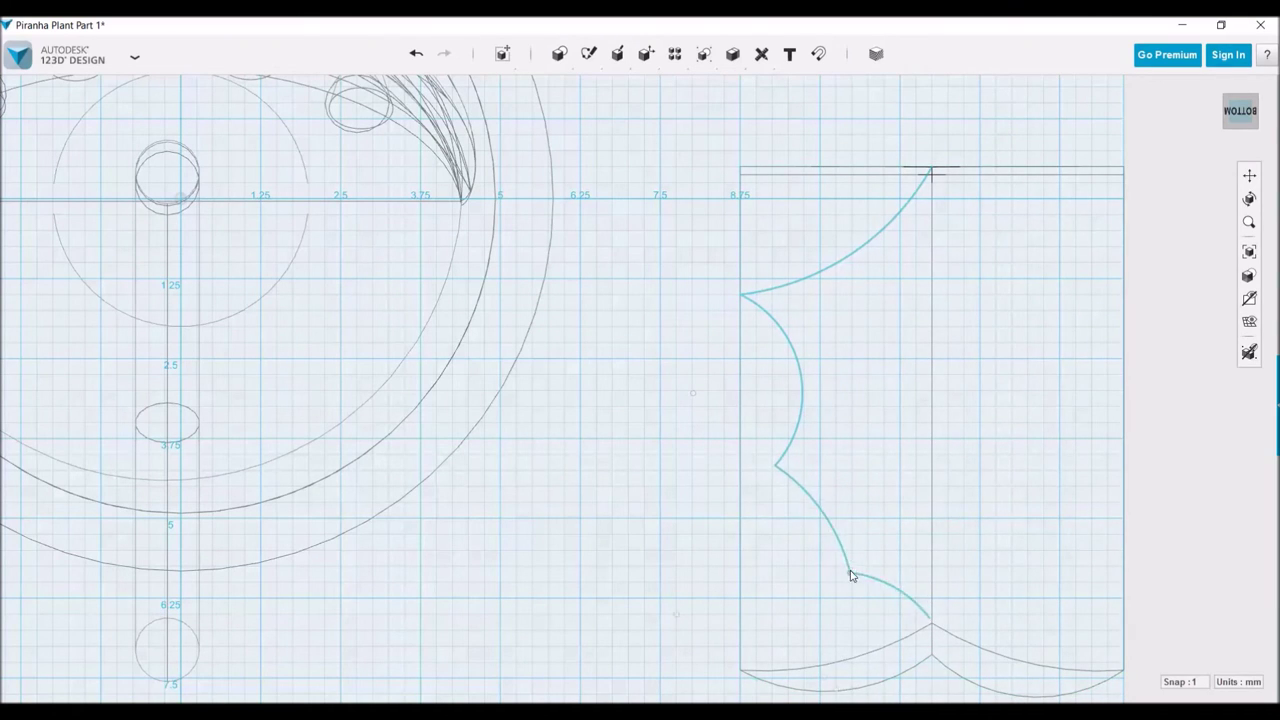
click(931, 172)
scroll(930, 615, up, 3)
scroll(520, 580, down, 3)
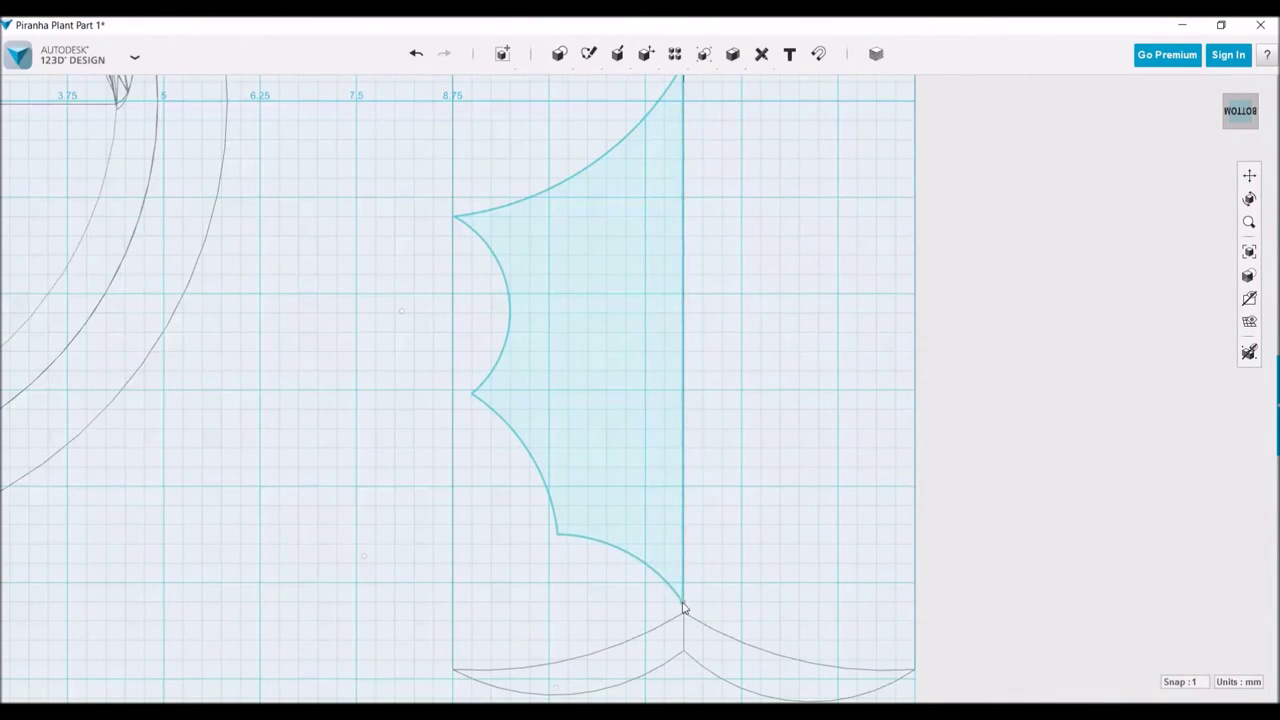
click(683, 600)
scroll(686, 603, up, 3)
scroll(700, 390, down, 2)
scroll(626, 349, down, 2)
scroll(700, 400, up, 5)
scroll(709, 419, down, 3)
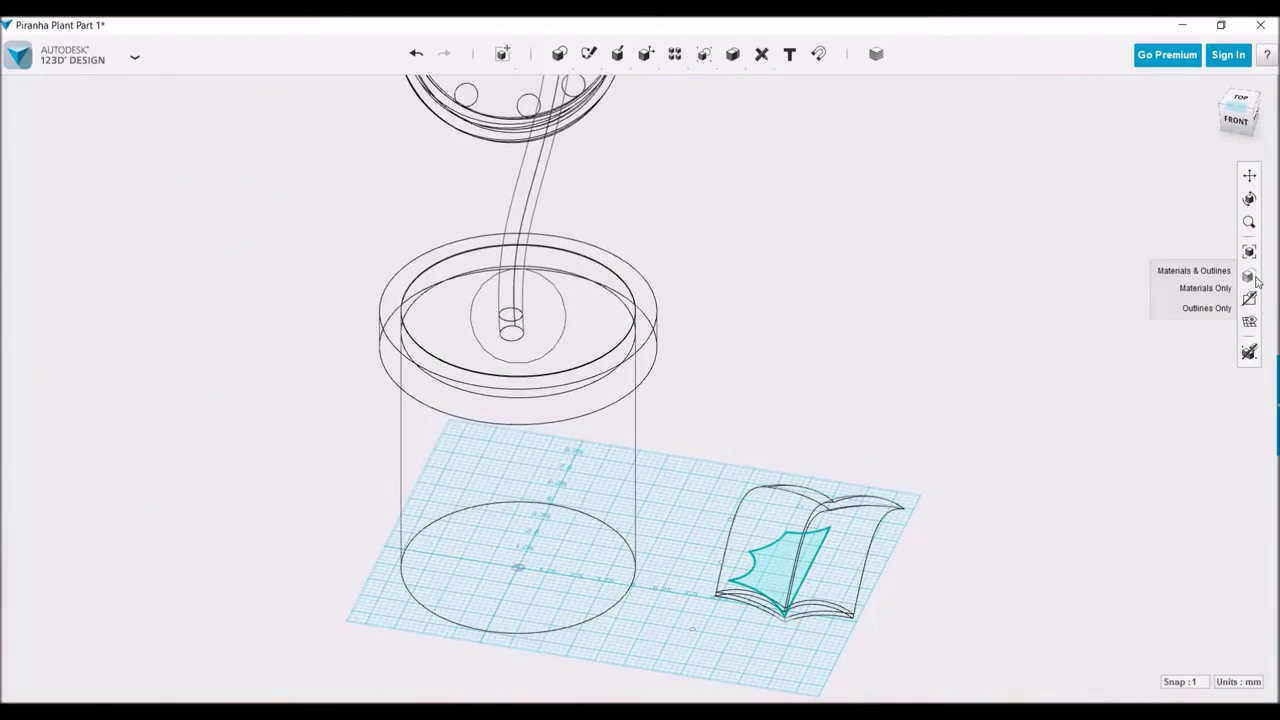
Restore the shaded material display, zoom in, and begin a new sketch.
click(1192, 269)
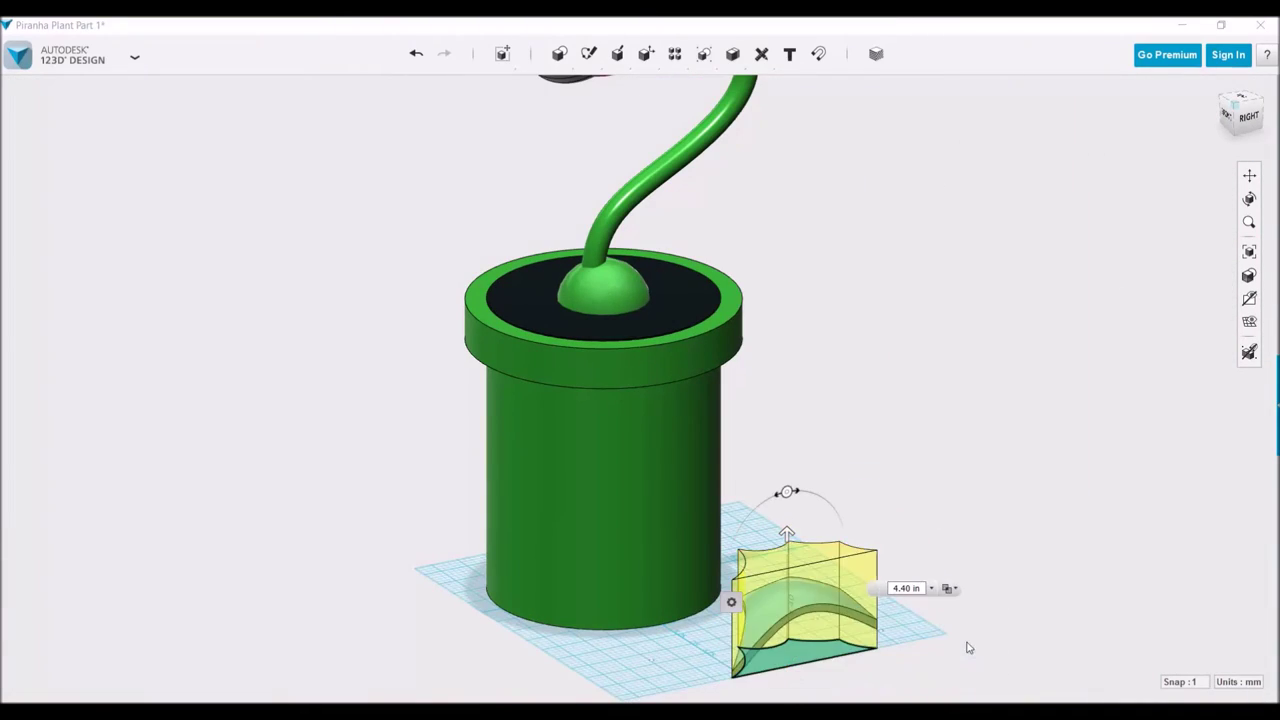
scroll(880, 590, up, 3)
scroll(845, 570, up, 3)
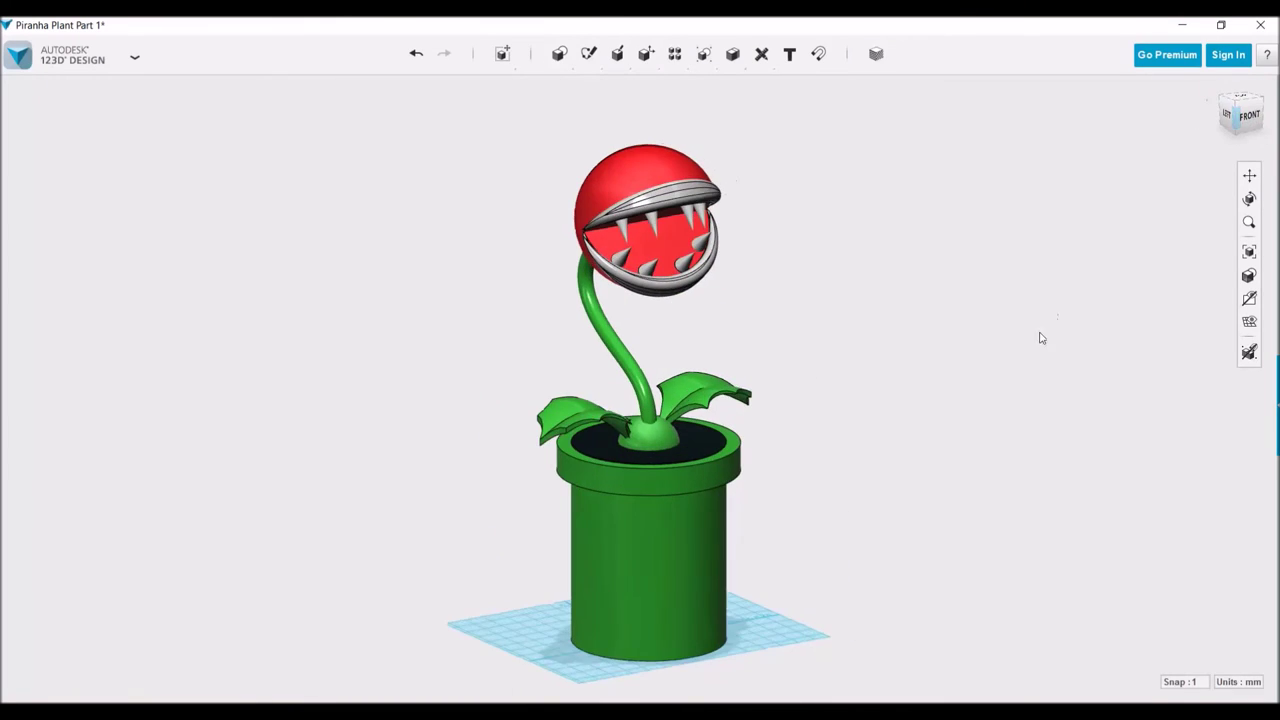
click(560, 86)
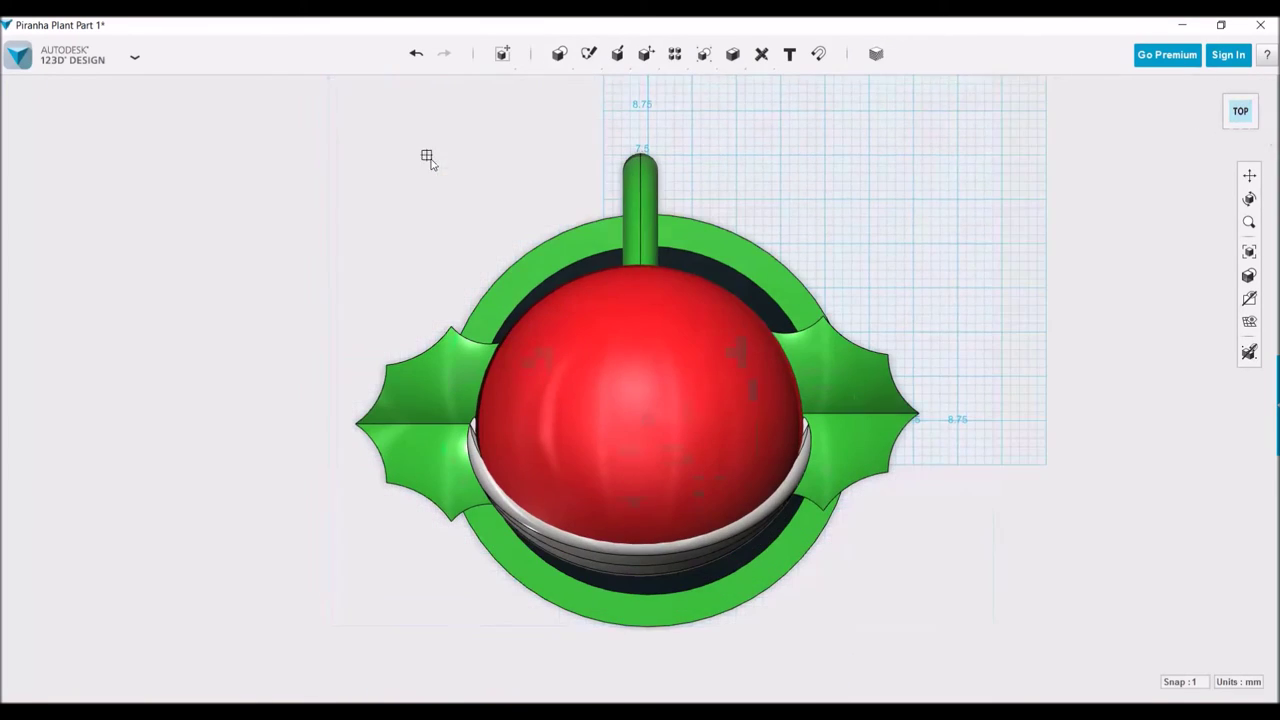
Extrude a small circle sketched above the head 6.00 in upward into a cylinder.
click(1000, 684)
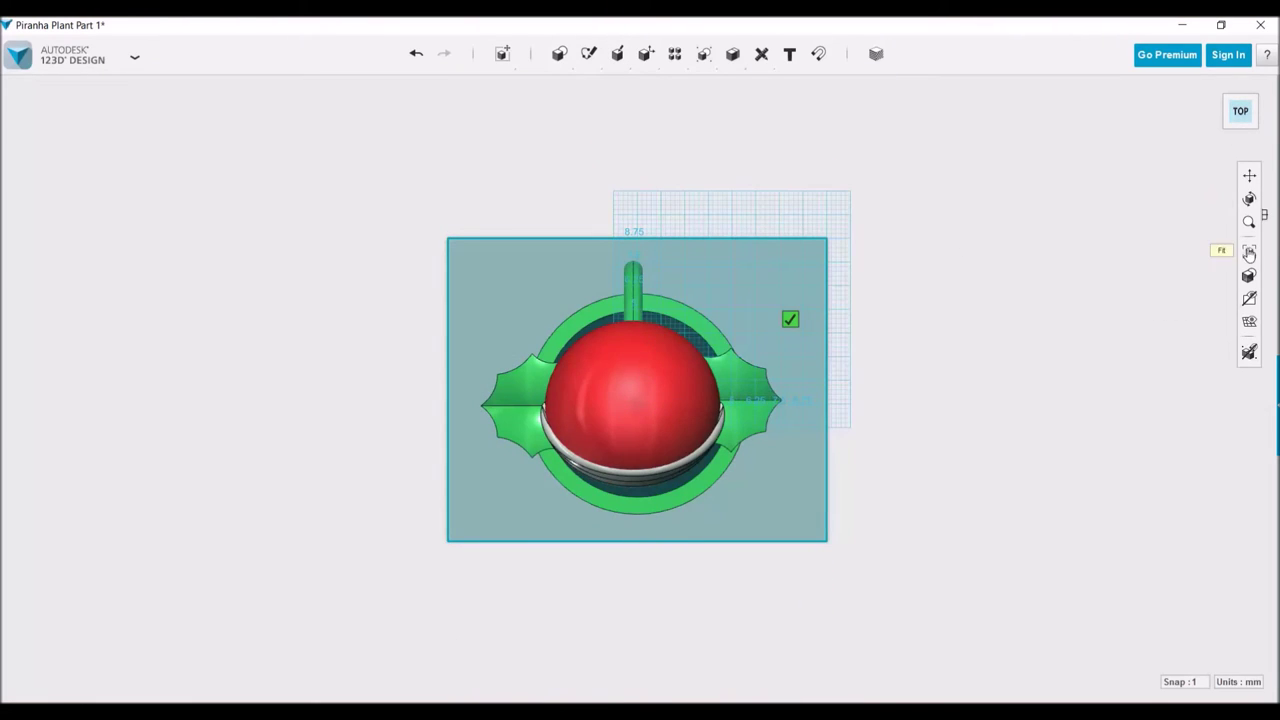
click(1210, 308)
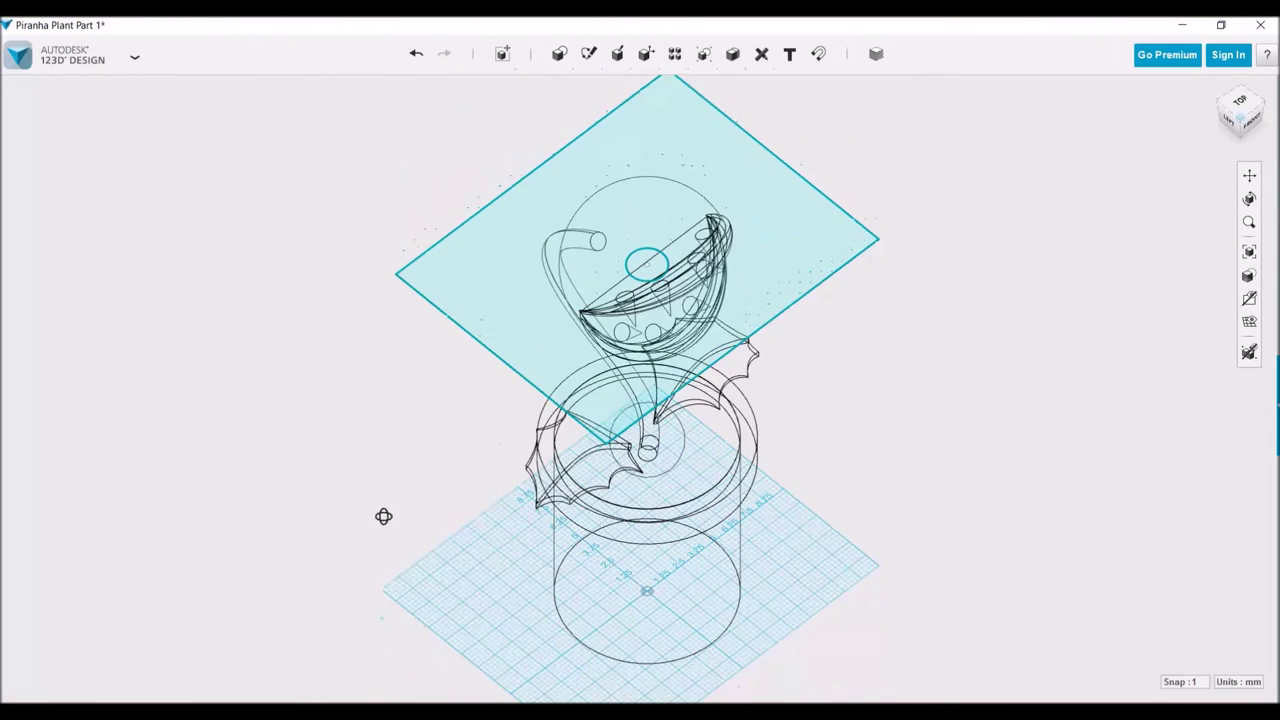
click(617, 86)
click(649, 185)
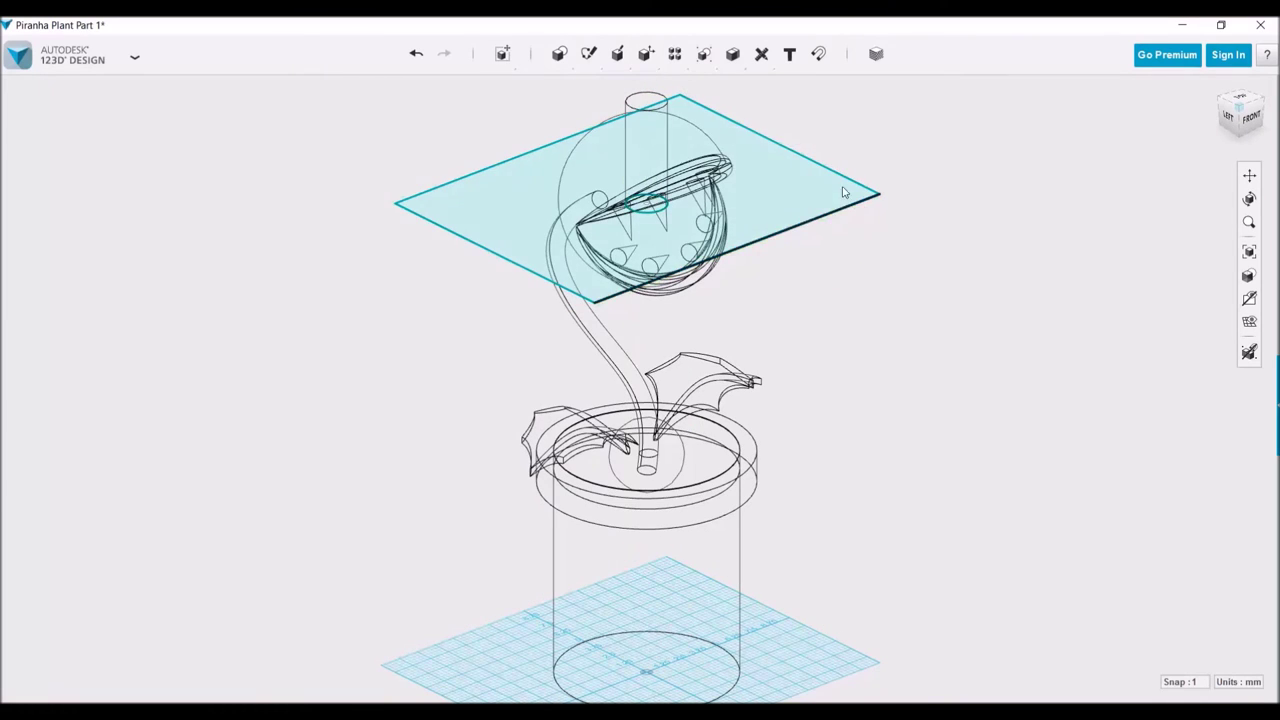
click(876, 54)
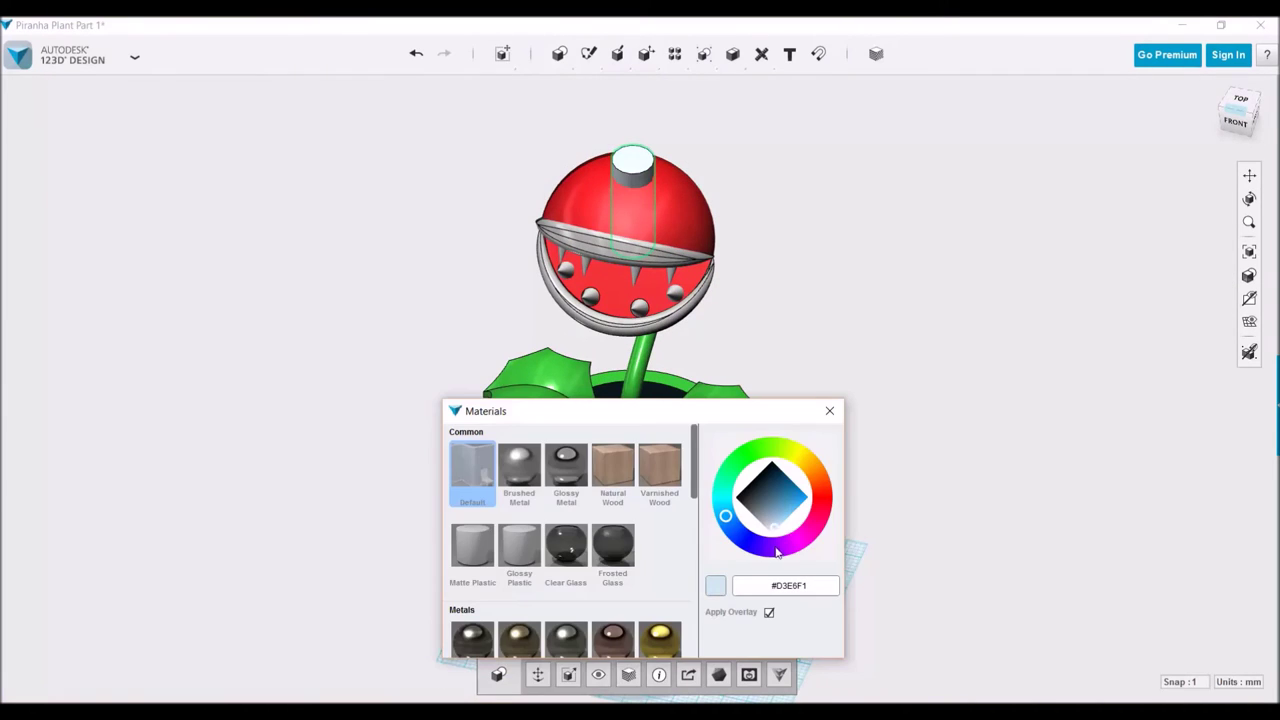
Angle cylinders out of the head, shifting them 1.20 in and 3.60 in through it.
key(Escape)
right_drag(690, 202, 580, 246)
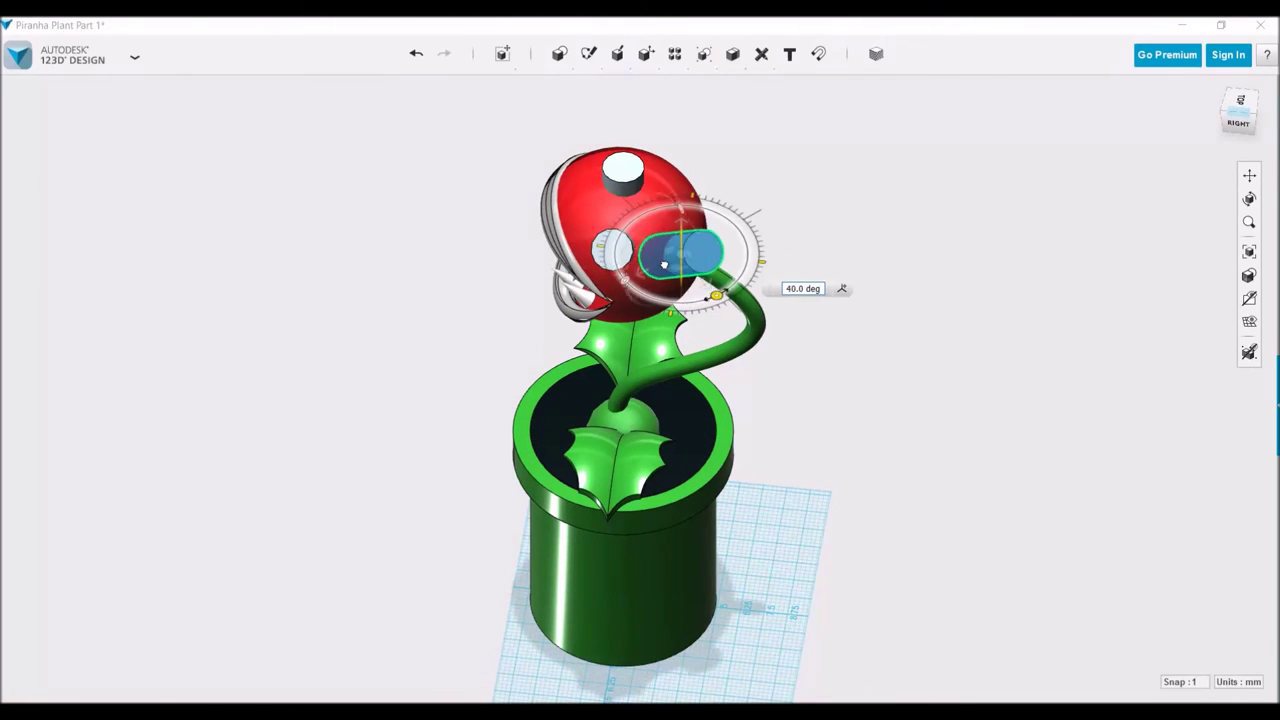
right_drag(664, 264, 809, 162)
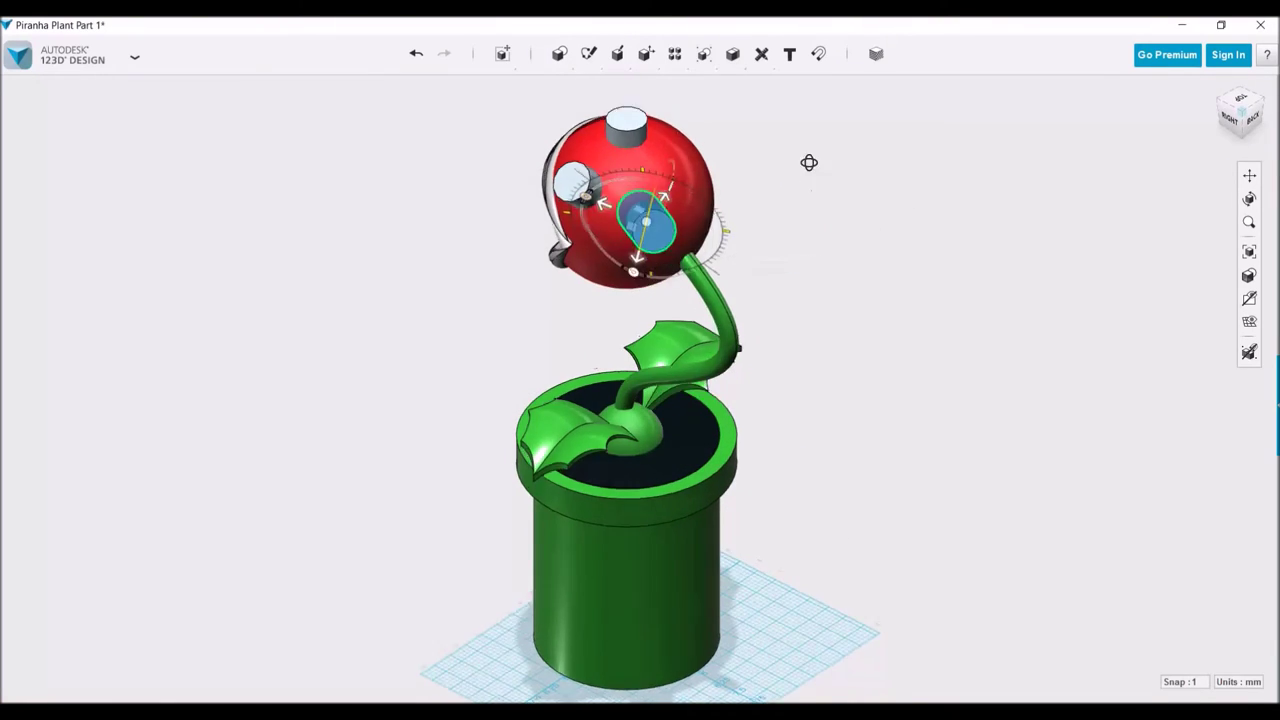
right_drag(809, 162, 689, 157)
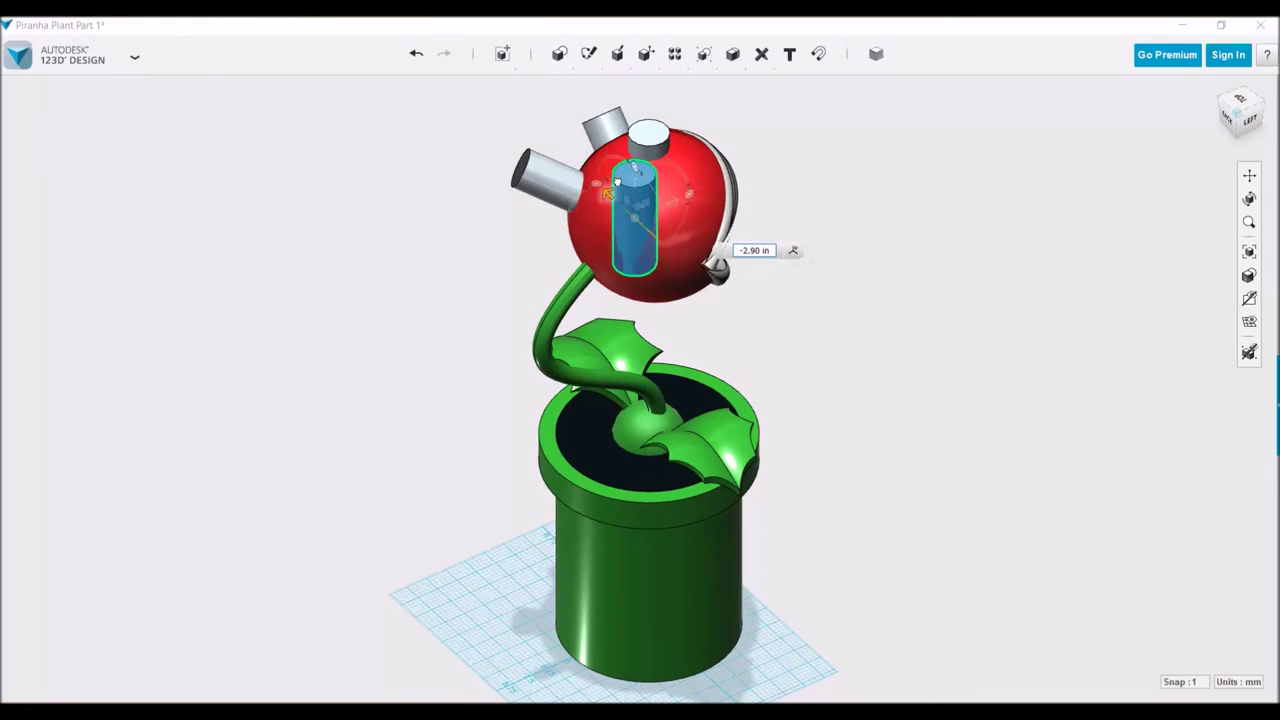
right_drag(617, 181, 703, 148)
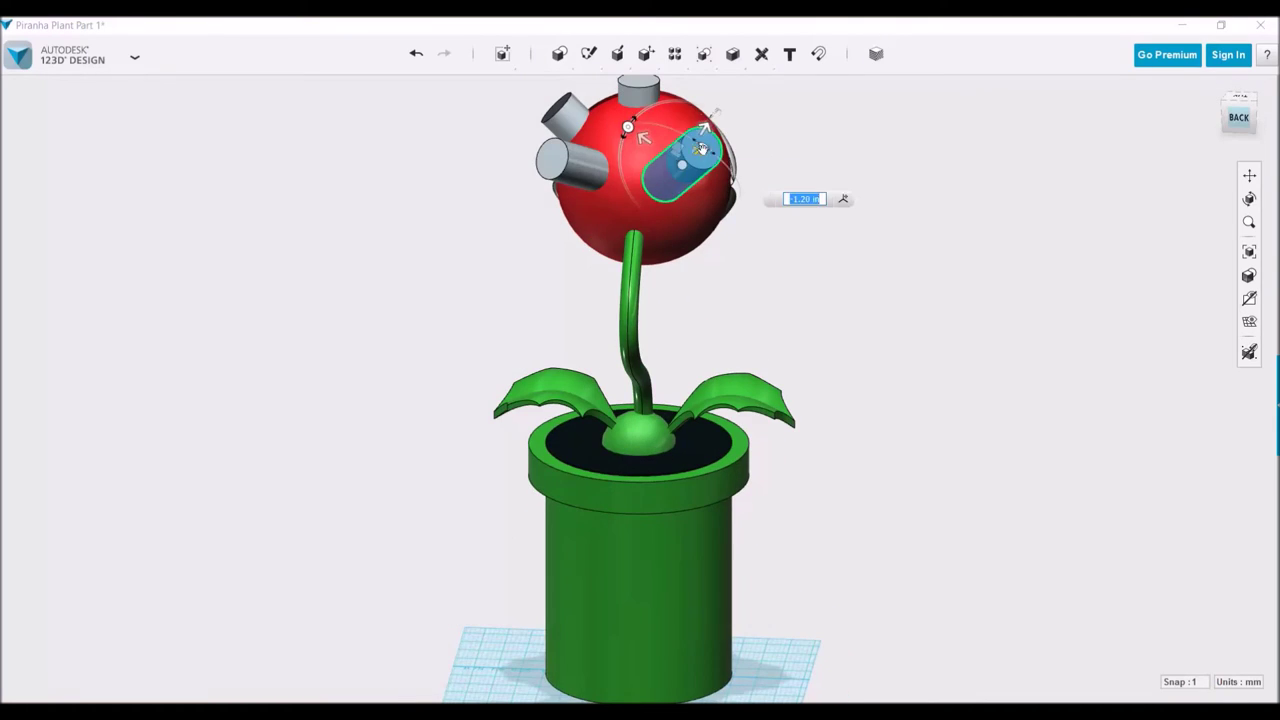
mouse_move(712, 152)
right_down()
mouse_move(794, 183)
mouse_move(737, 201)
mouse_move(714, 163)
right_up()
right_drag(851, 183, 726, 180)
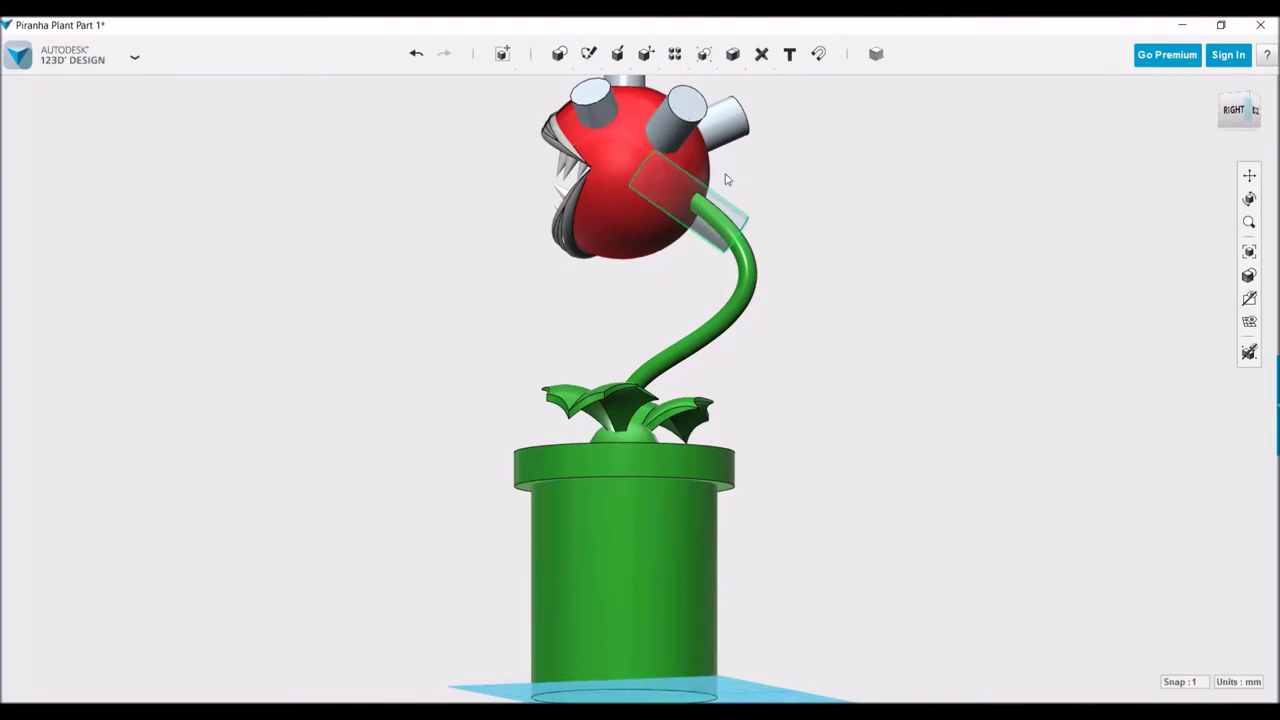
mouse_move(651, 143)
right_down()
mouse_move(676, 206)
mouse_move(718, 150)
mouse_move(814, 171)
mouse_move(780, 129)
mouse_move(743, 129)
right_up()
Select the head sphere as the body to split and orbit to face its front.
click(676, 206)
key(s)
mouse_move(676, 206)
right_down()
mouse_move(886, 174)
mouse_move(893, 125)
mouse_move(809, 154)
right_up()
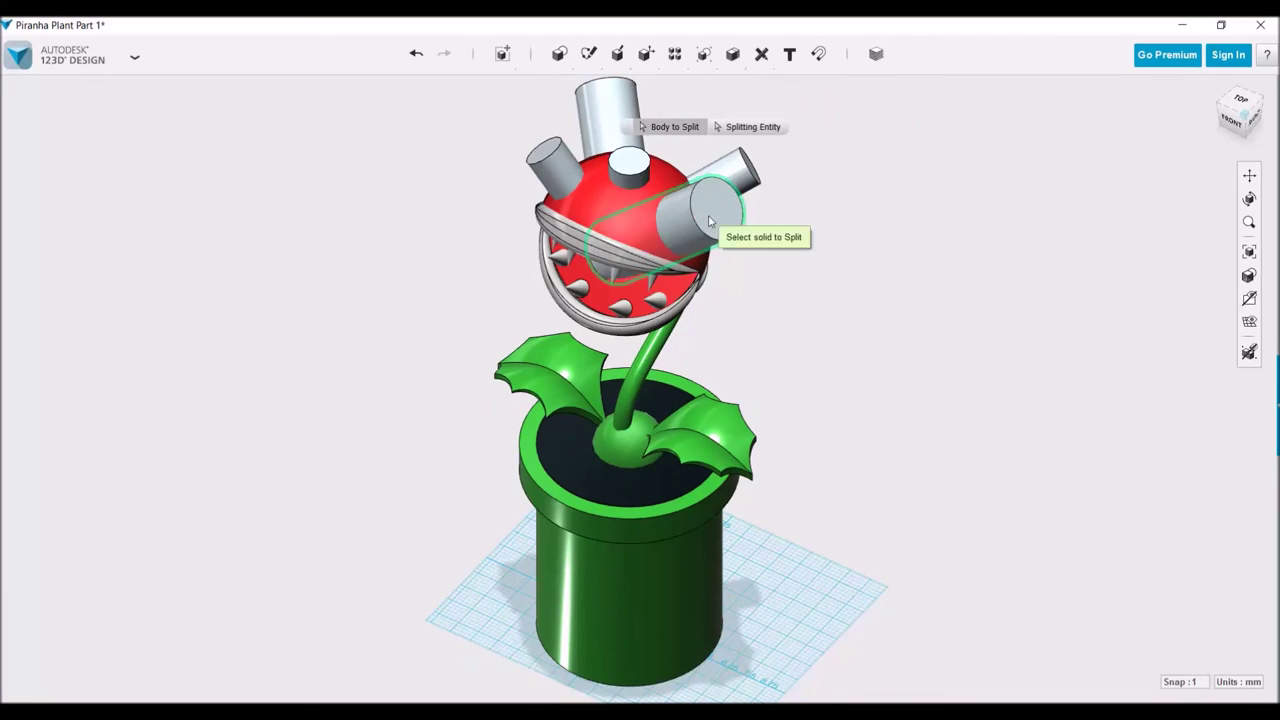
mouse_move(597, 134)
right_down()
mouse_move(817, 191)
mouse_move(585, 199)
mouse_move(641, 241)
mouse_move(653, 188)
right_up()
mouse_move(480, 241)
right_down()
mouse_move(543, 297)
mouse_move(743, 290)
right_up()
mouse_move(640, 300)
right_down()
mouse_move(700, 290)
mouse_move(650, 300)
right_up()
scroll(700, 250, up, 5)
middle_drag(900, 300, 728, 312)
mouse_move(728, 312)
right_down()
mouse_move(486, 394)
mouse_move(600, 517)
mouse_move(760, 380)
right_up()
Pick the leftover face near the stem and inspect the spotted head from front, side and back.
click(718, 343)
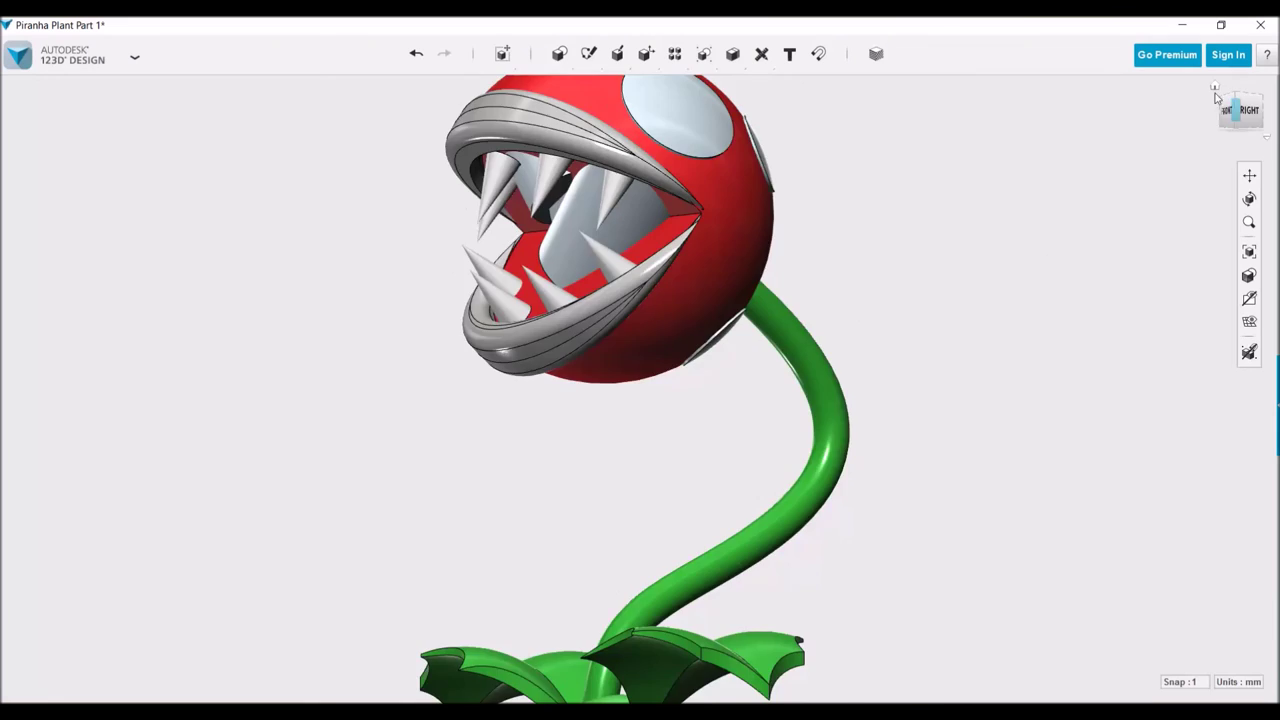
click(1214, 88)
scroll(917, 220, up, 4)
mouse_move(478, 257)
right_down()
mouse_move(723, 191)
mouse_move(531, 258)
right_up()
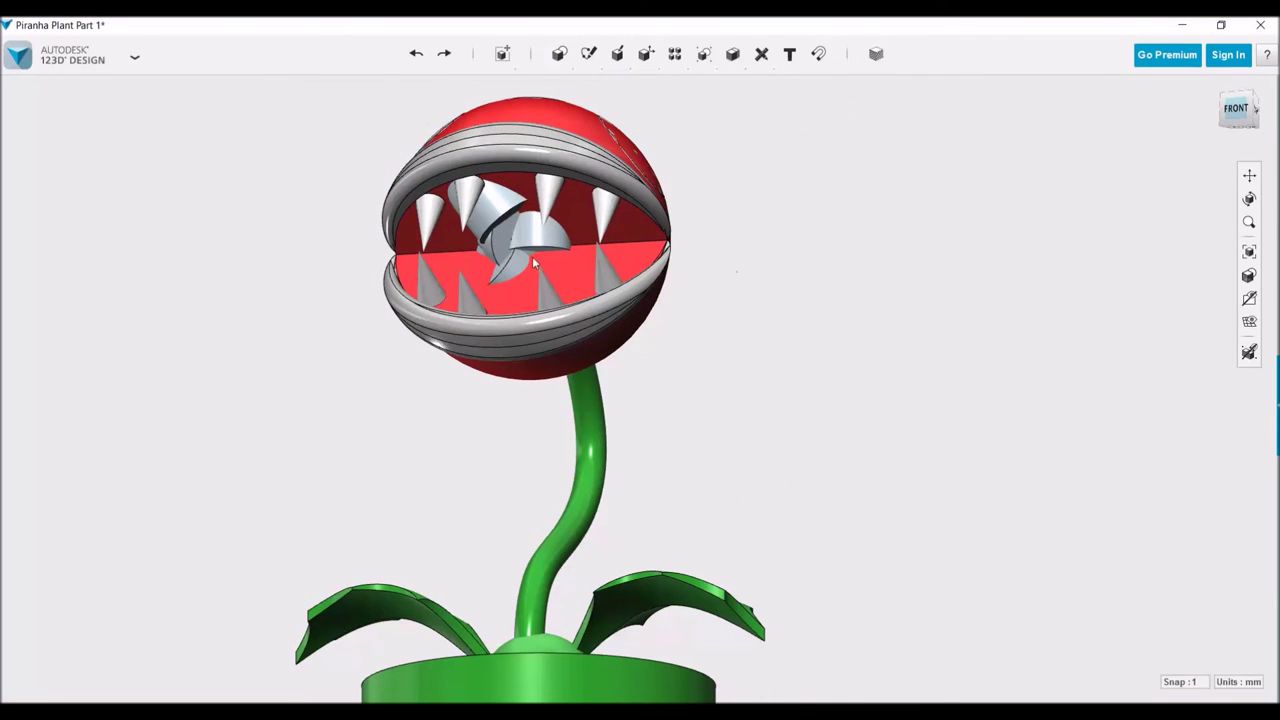
mouse_move(657, 280)
right_down()
mouse_move(614, 243)
mouse_move(560, 250)
right_up()
mouse_move(646, 54)
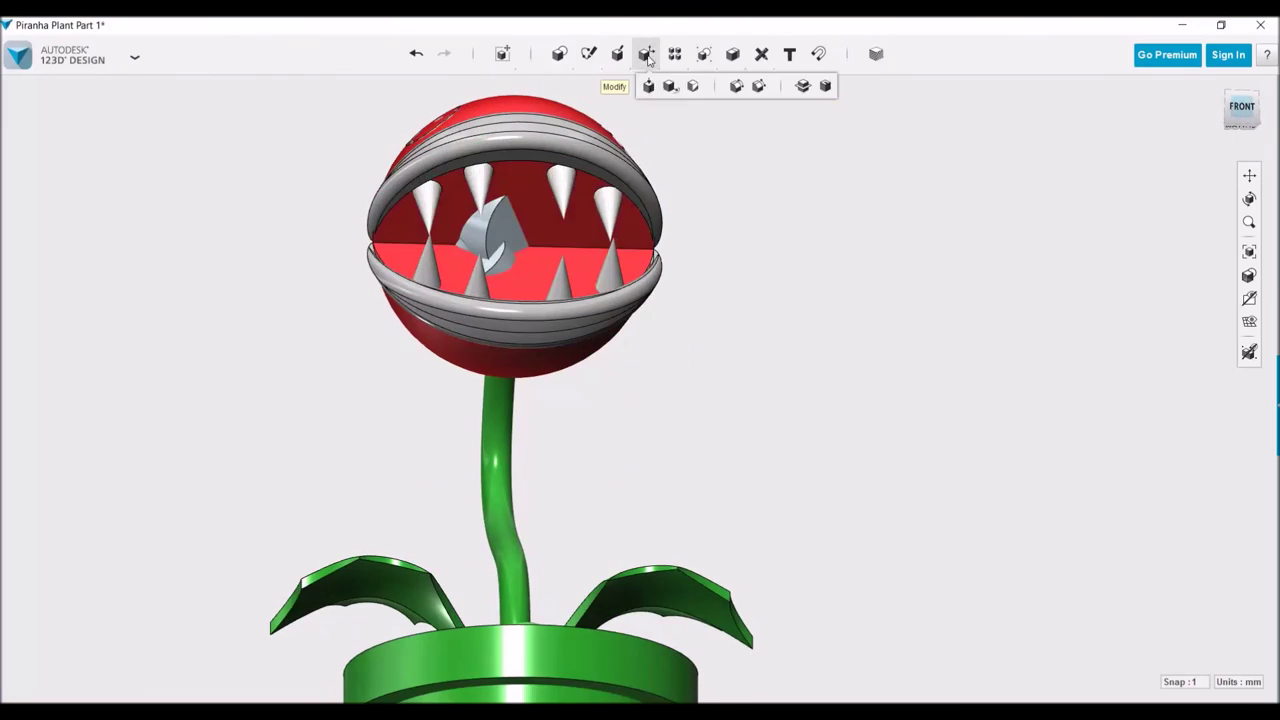
right_drag(600, 200, 571, 228)
right_drag(614, 280, 741, 289)
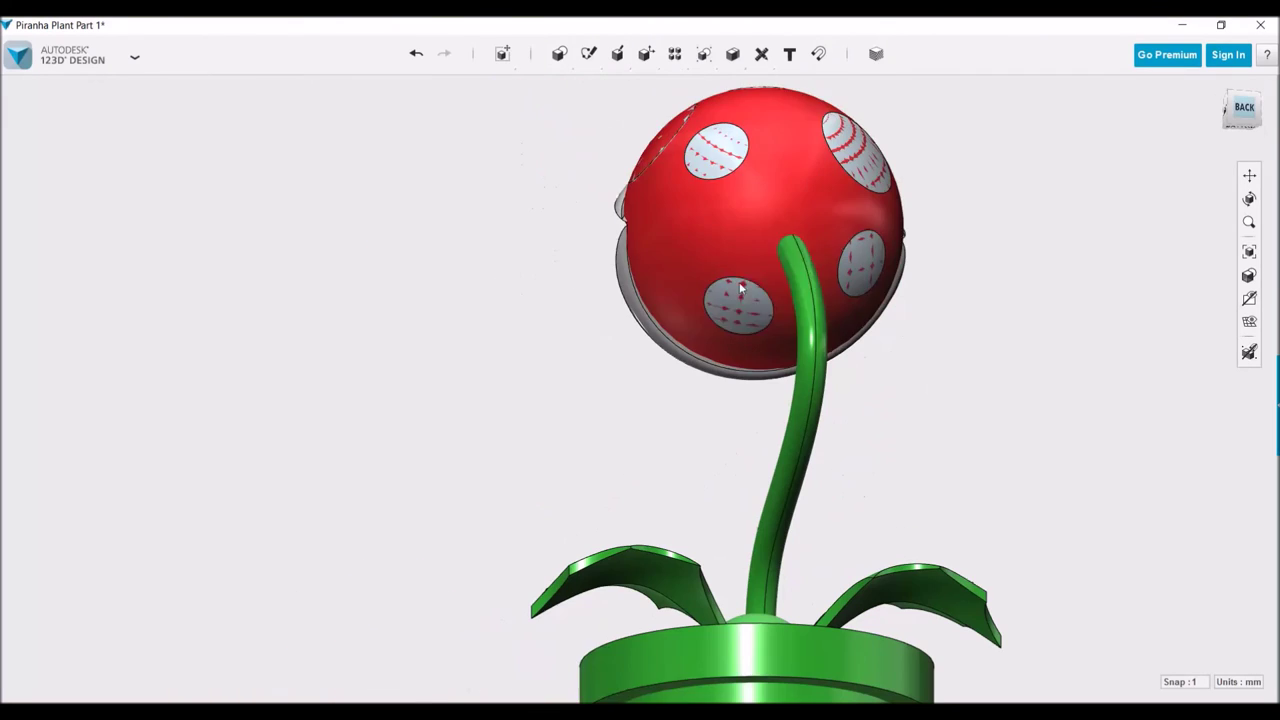
Set the view to Materials Only so the spotted plant shows without outline edges.
right_drag(852, 272, 790, 248)
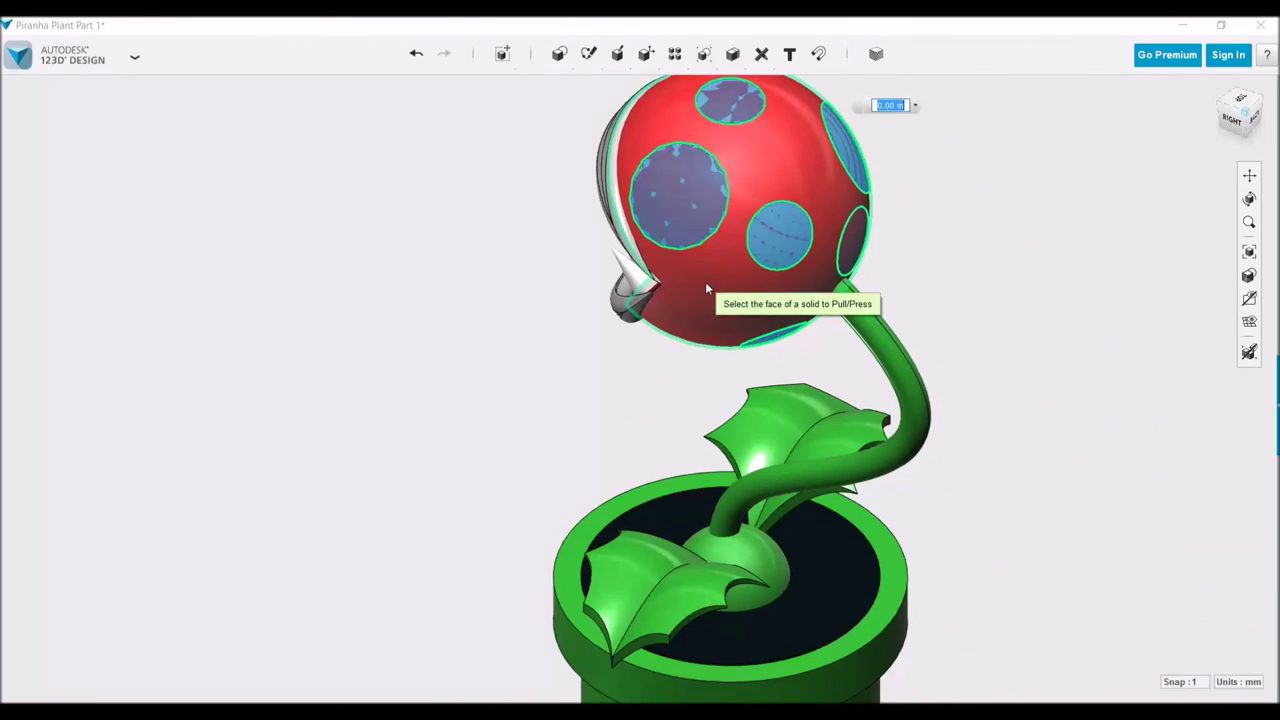
right_drag(705, 281, 935, 258)
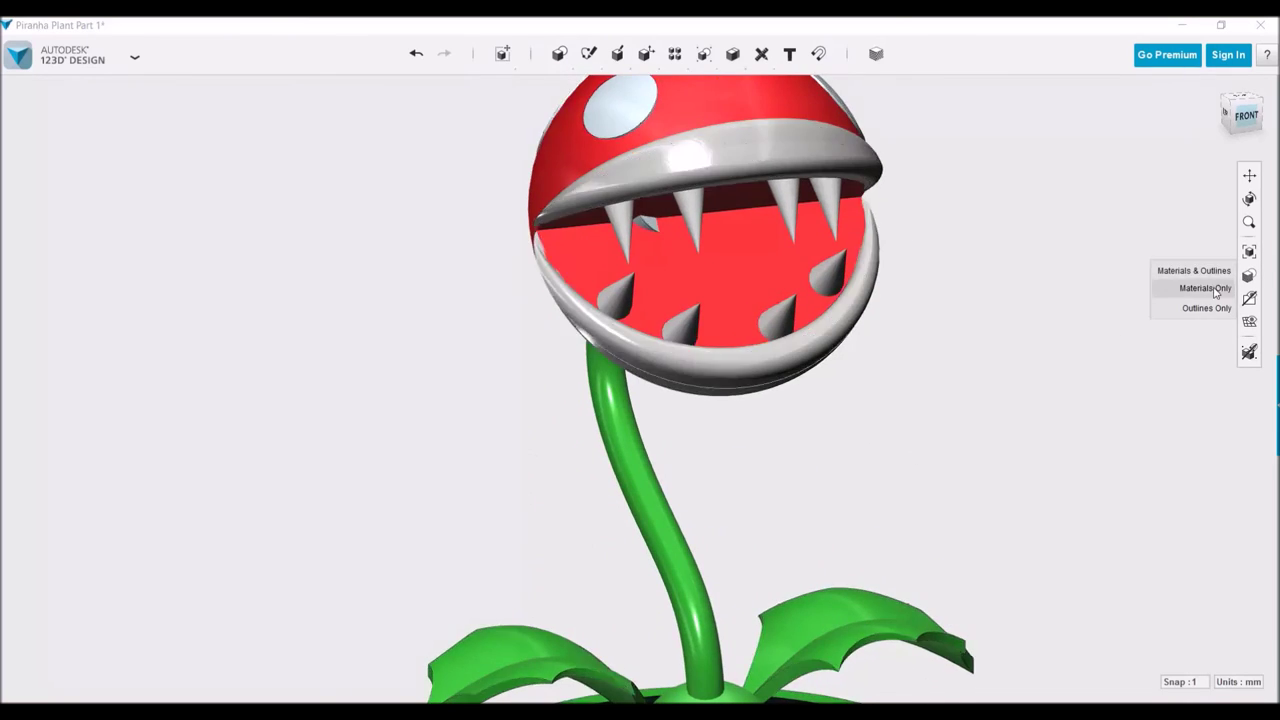
click(1204, 115)
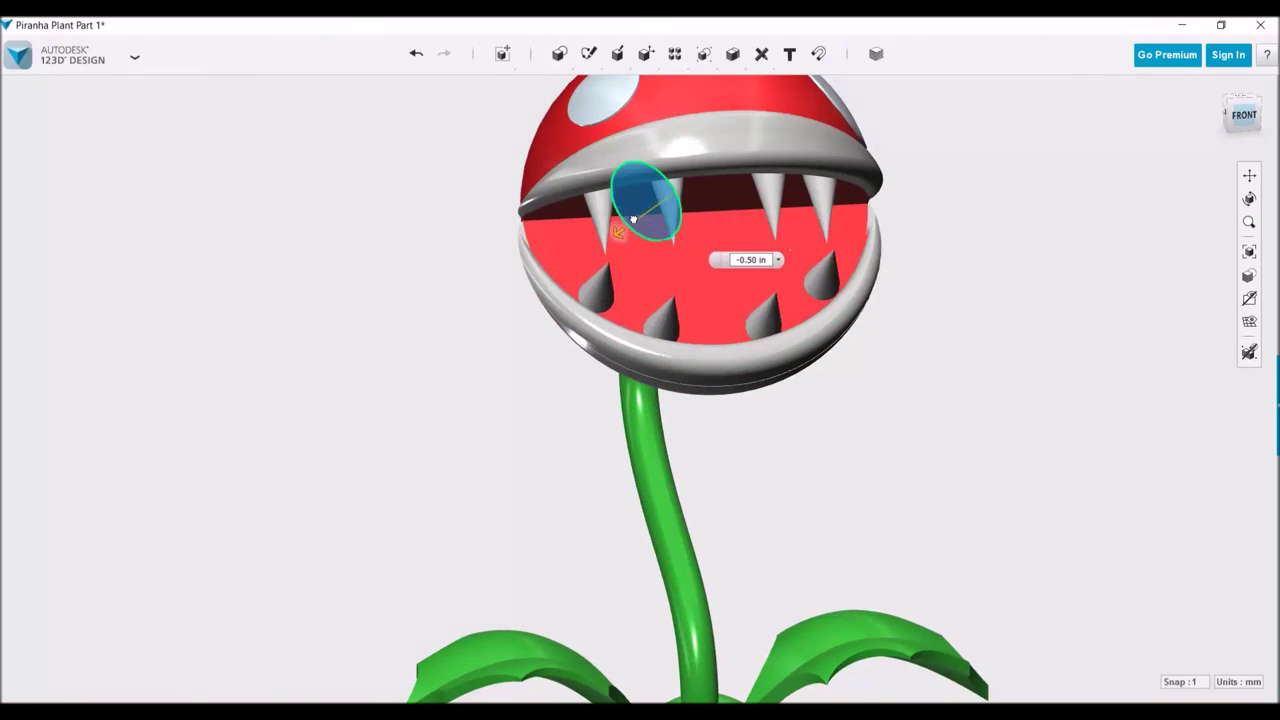
click(615, 627)
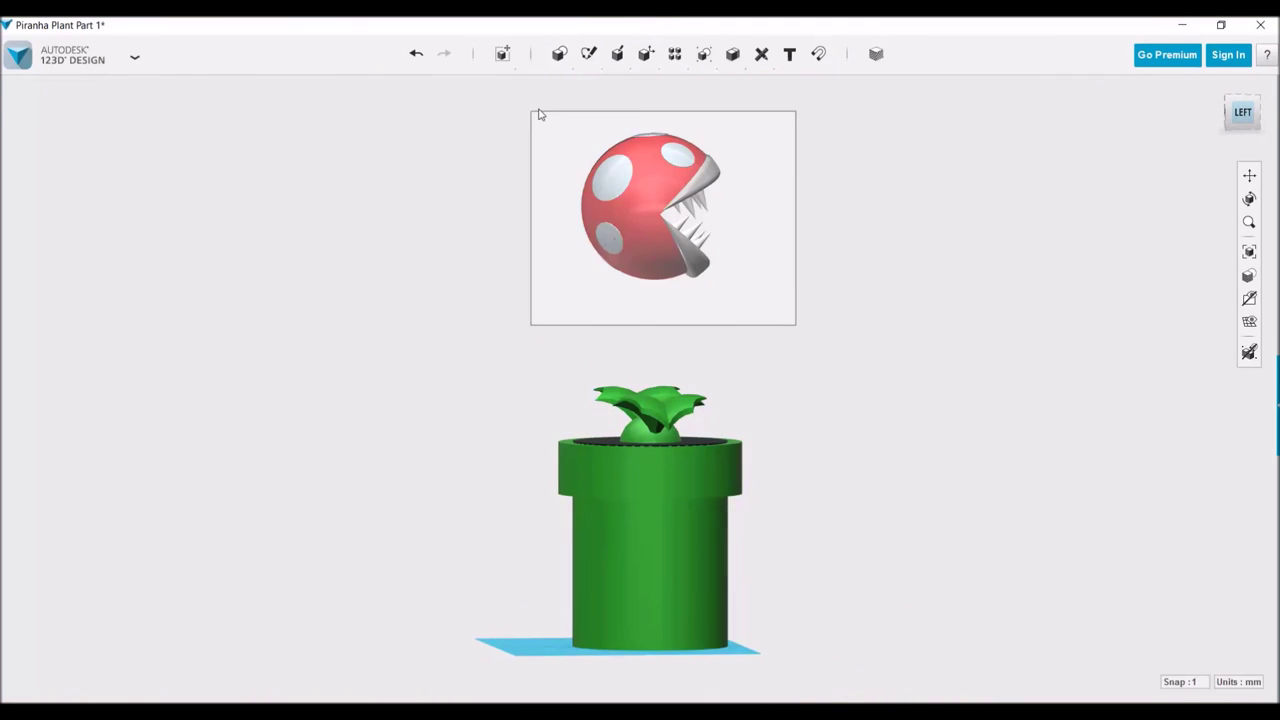
Enter a uniform scale factor of 1.25 for the head.
text(.25)
key(Return)
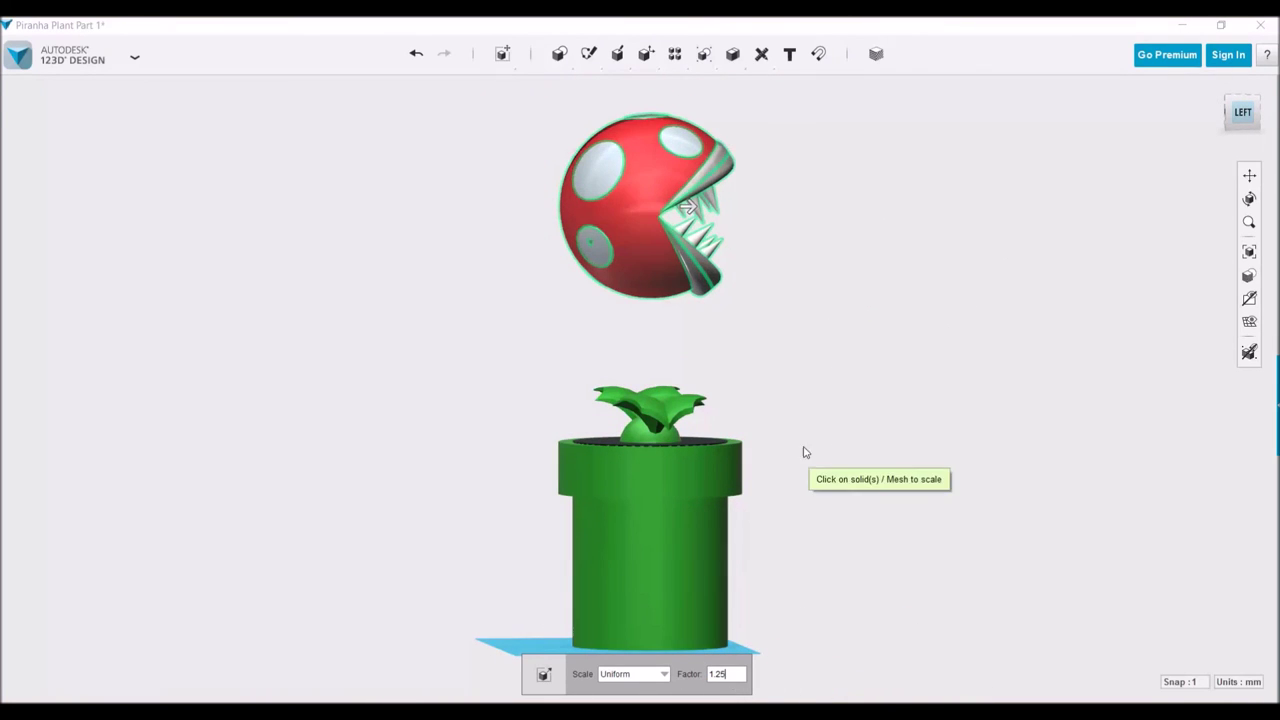